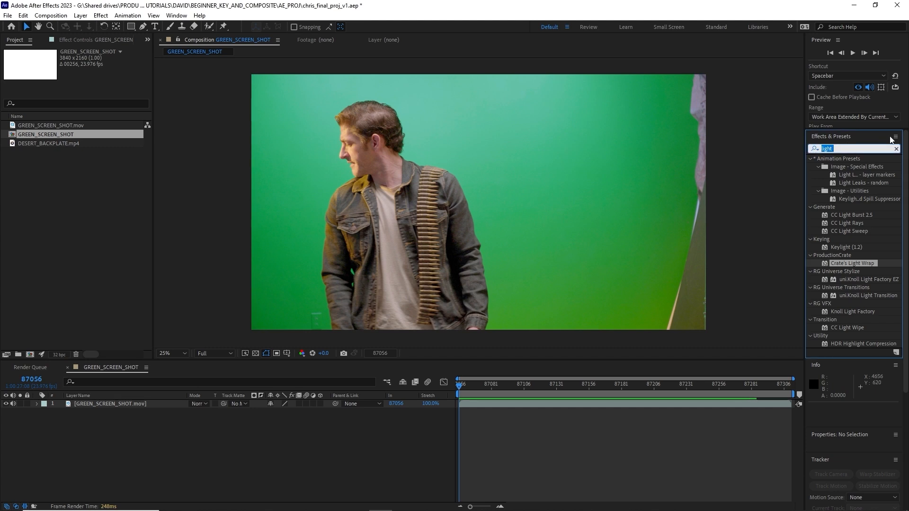
- Apply the Keylight (1.2) effect to the green screen footage and sample the green backdrop near the actor's head as its Screen Colour
type("keyl")
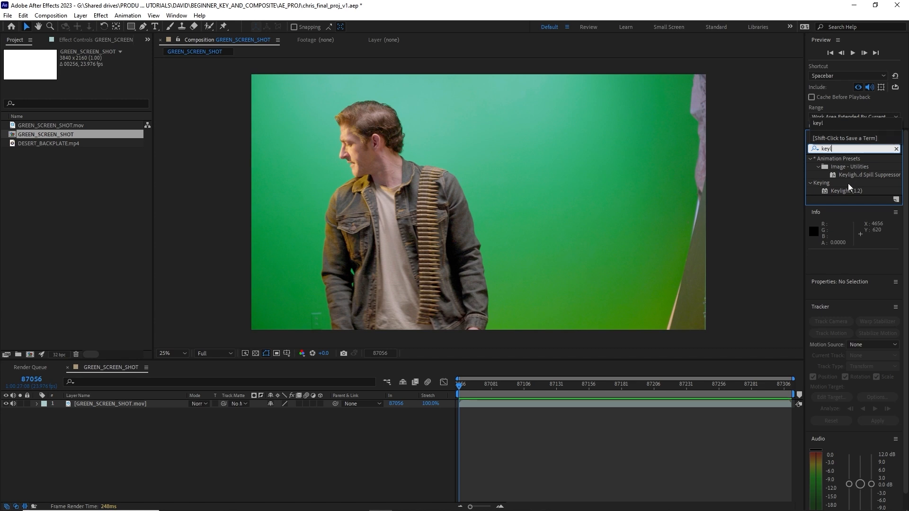
left_click_drag(847, 190, 506, 157)
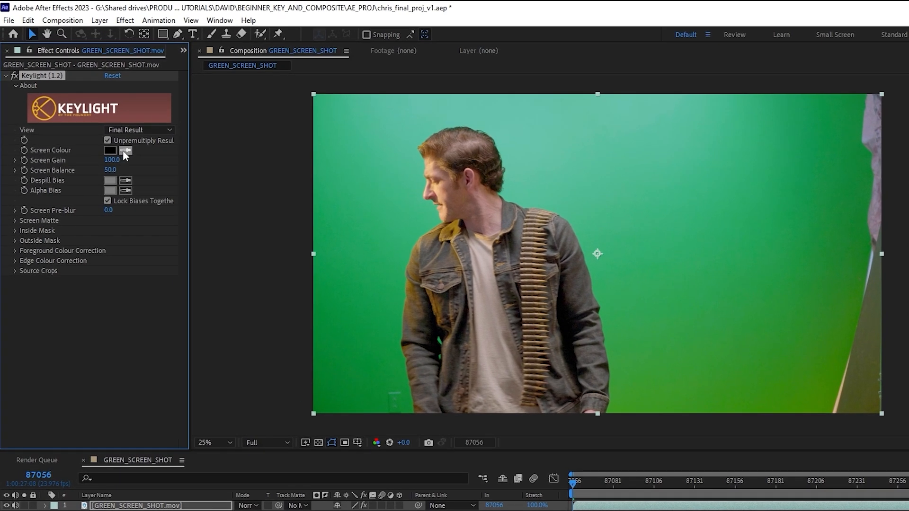
left_click(125, 151)
left_click(511, 191)
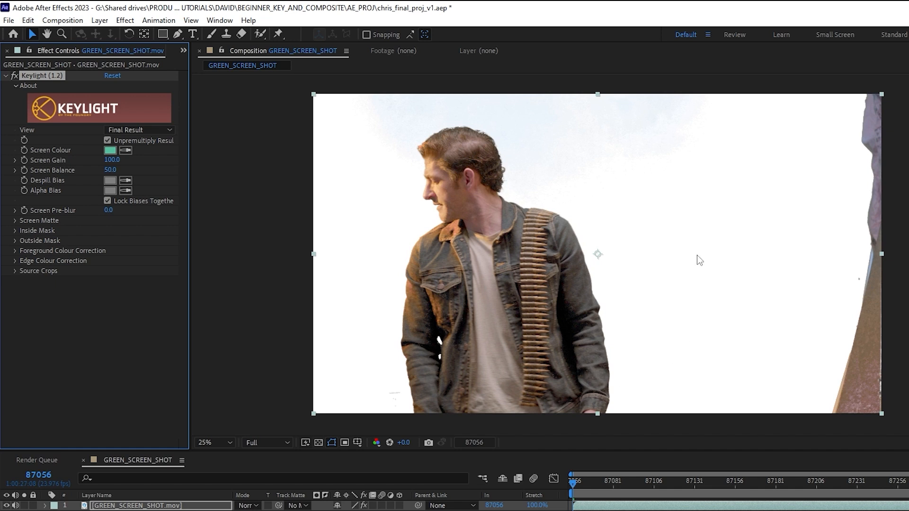
- Display Keylight's Screen Matte view and set Clip White to 48 and Clip Black to 29
left_click(147, 127)
left_click(190, 195)
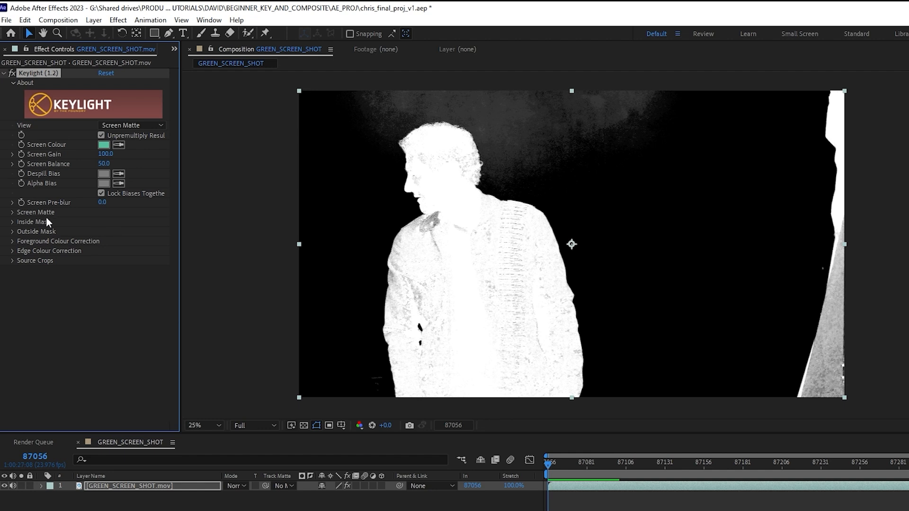
left_click(13, 212)
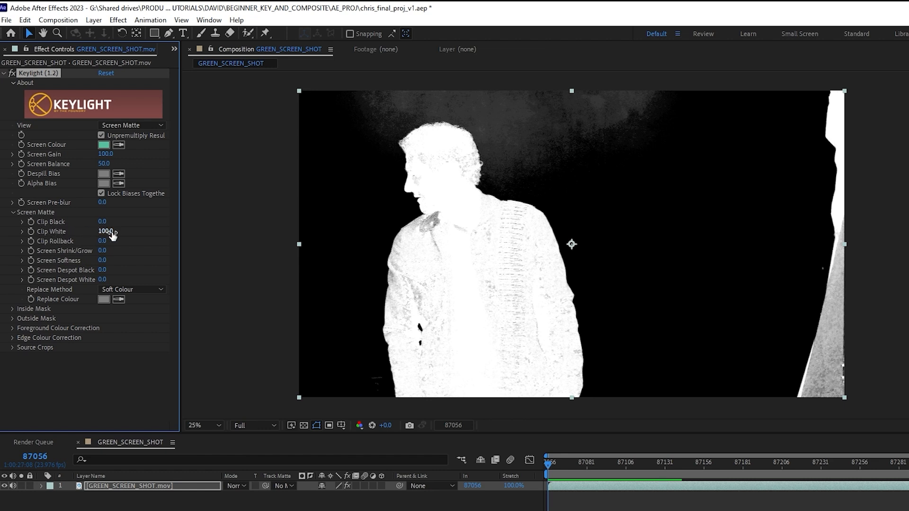
left_click_drag(111, 234, 103, 239)
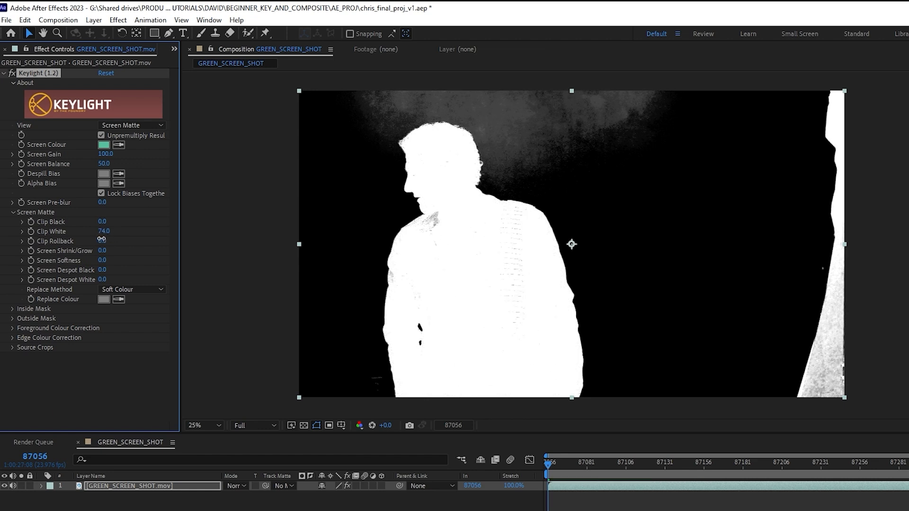
left_click_drag(100, 239, 92, 242)
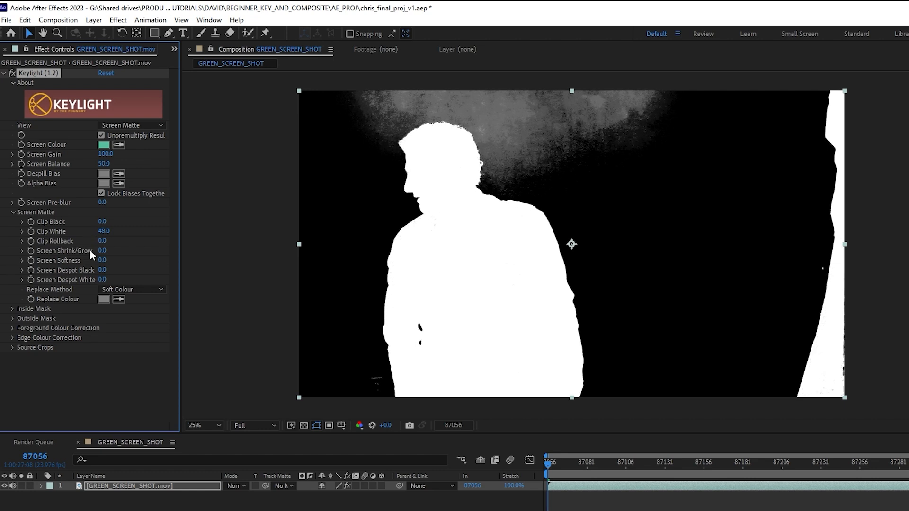
left_click_drag(101, 222, 122, 222)
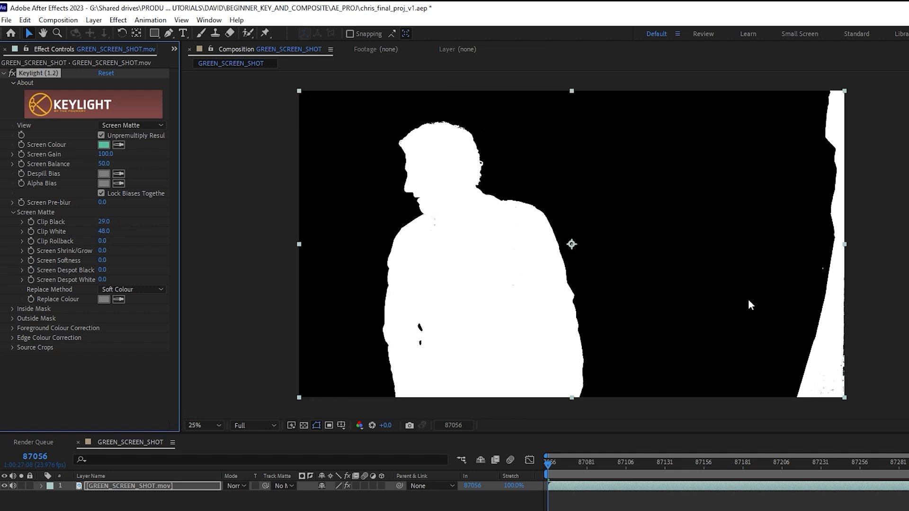
- Set Keylight's Screen Despot Black to 2 to fill the dark specks inside the actor's matte
key("period")
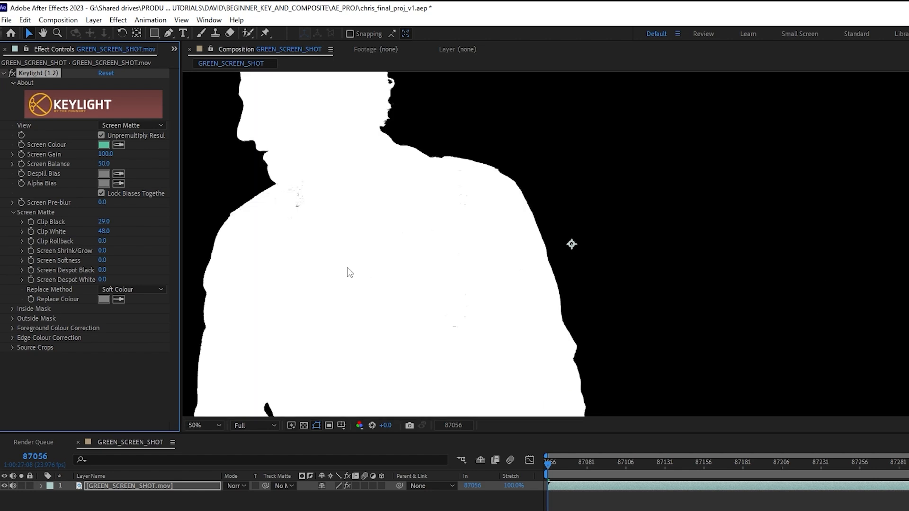
key("space")
left_click_drag(318, 246, 514, 296)
scroll(430, 269, "up", 1)
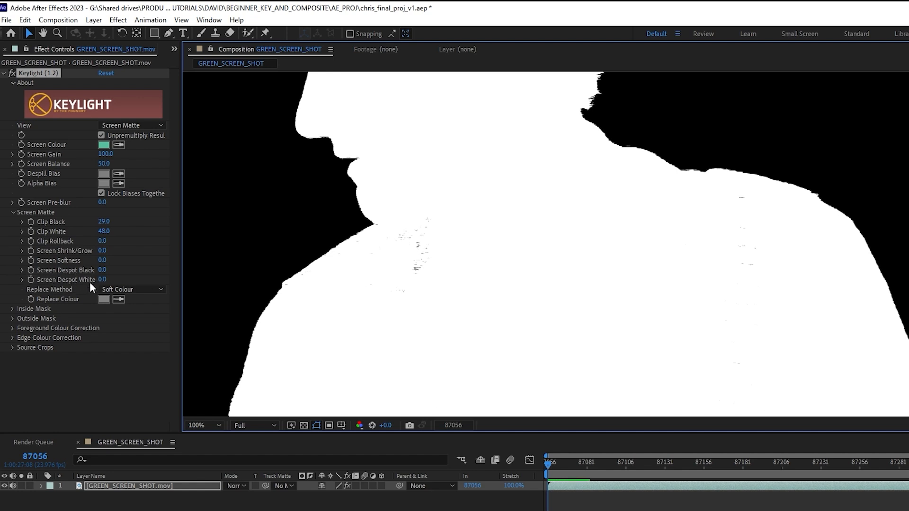
left_click(102, 271)
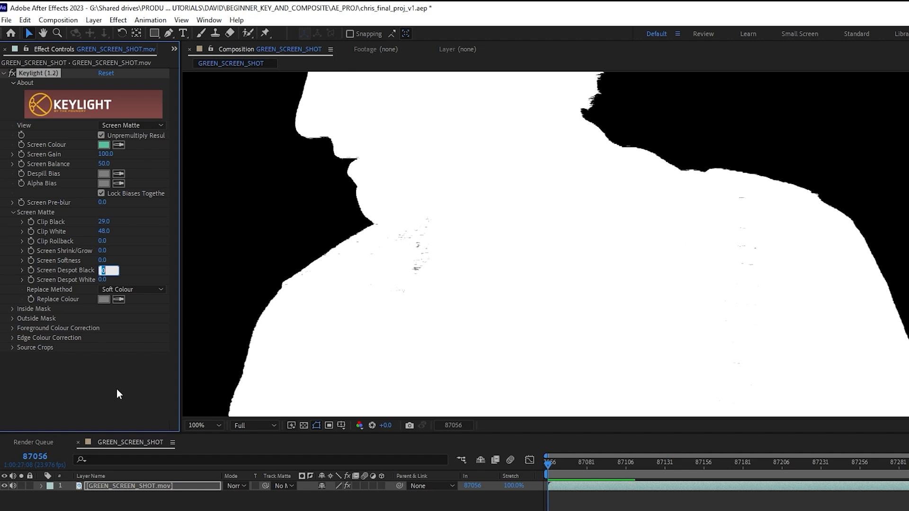
type("1")
left_click(162, 363)
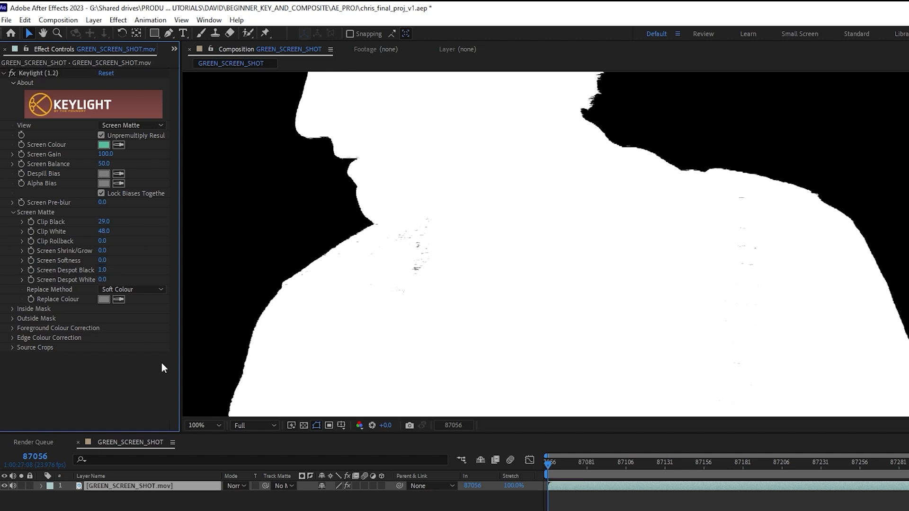
left_click(102, 270)
type("2")
left_click(108, 374)
- Examine the matte up close around the actor's face, shoulders, sleeves and hair for leftover specks
key("h")
left_click_drag(404, 209, 372, 325)
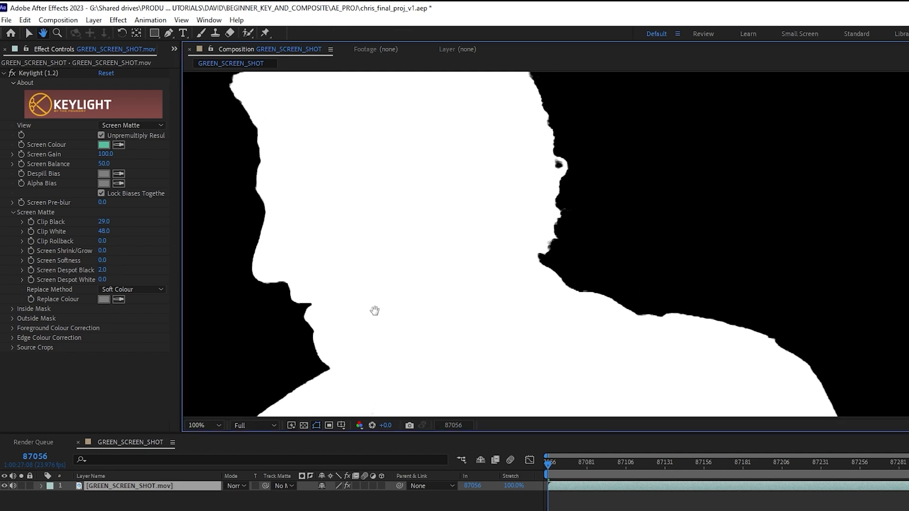
scroll(377, 302, "down", 1)
left_click_drag(355, 196, 253, 302)
scroll(360, 303, "up", 2)
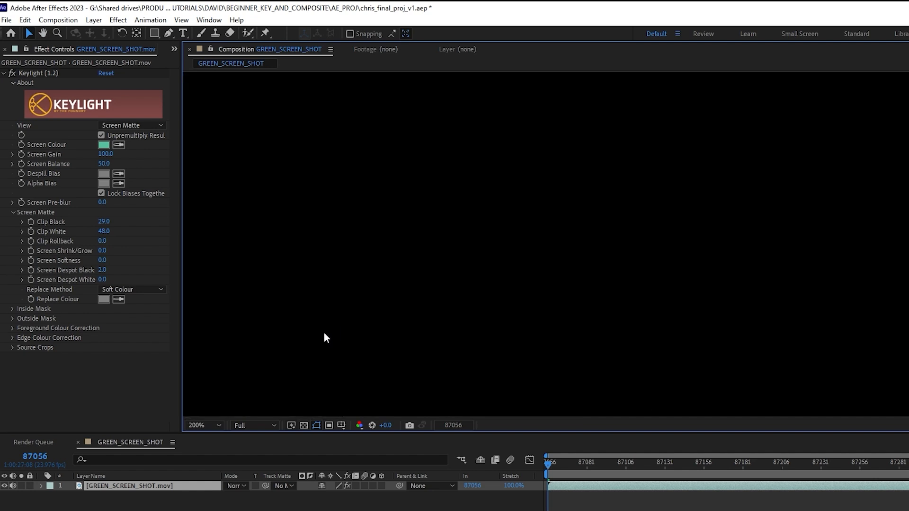
scroll(537, 235, "down", 2)
key("space")
left_click_drag(406, 296, 807, 81)
left_click_drag(678, 298, 555, 43)
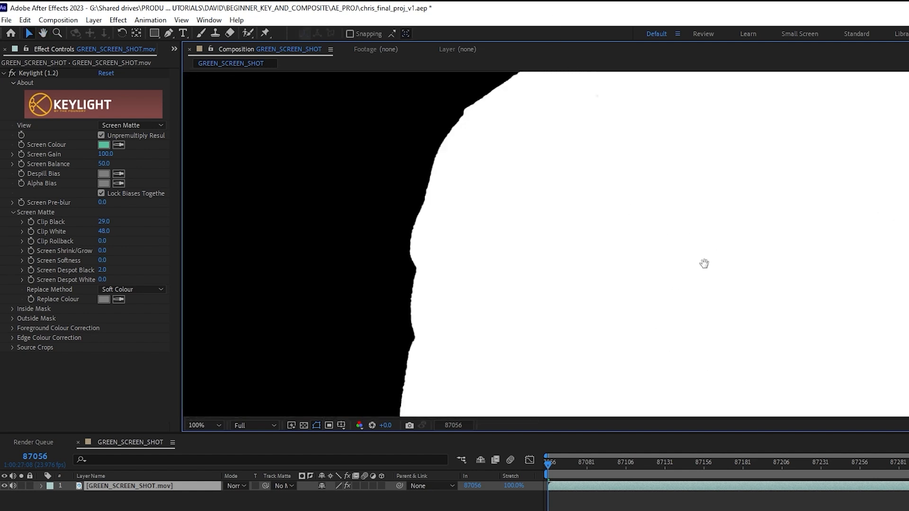
key("space")
left_click_drag(705, 262, 132, 189)
left_click_drag(408, 140, 485, 401)
left_click_drag(388, 101, 566, 290)
left_click_drag(428, 220, 521, 291)
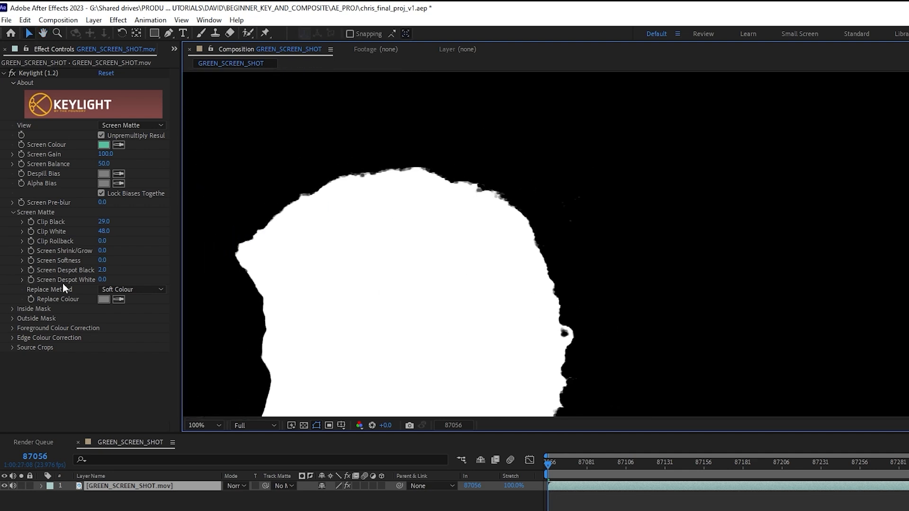
- Set Keylight's Screen Despot White to 1 to clear the stray specks around the hair
left_click(102, 281)
type("1")
key("Return")
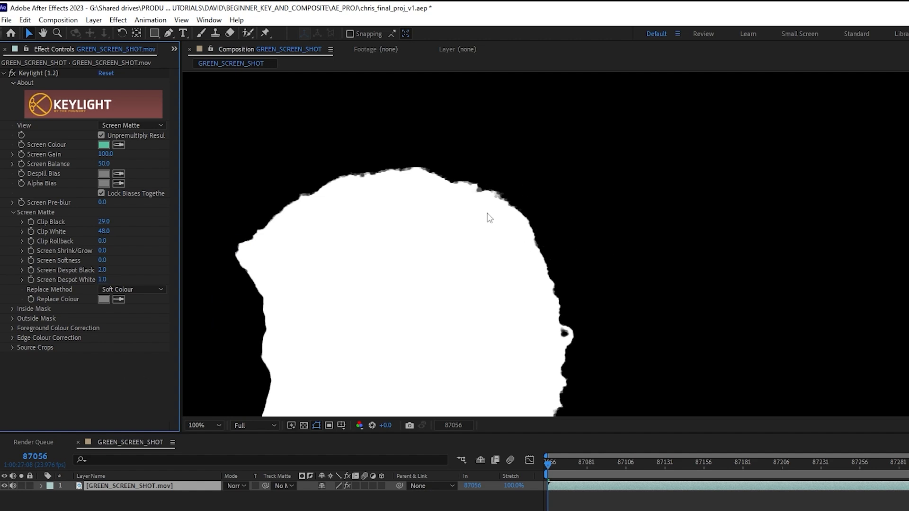
- Examine the matte edges along the hair and face at 200% magnification
mouse_move(463, 308)
left_mouse_down()
mouse_move(471, 212)
mouse_move(475, 301)
left_mouse_up()
scroll(458, 222, "up", 1)
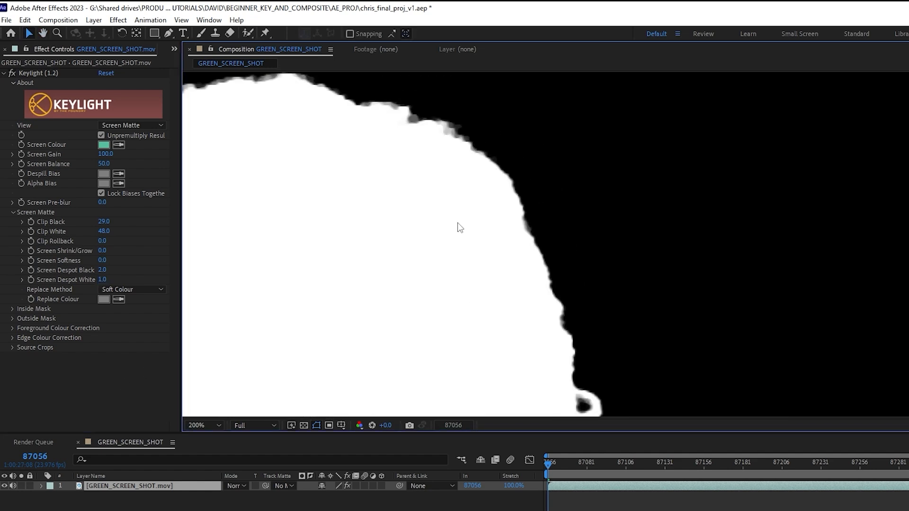
left_click_drag(356, 195, 455, 126)
left_click_drag(555, 281, 484, 128)
left_click_drag(535, 378, 463, 240)
left_click_drag(317, 151, 637, 366)
left_click_drag(465, 213, 553, 361)
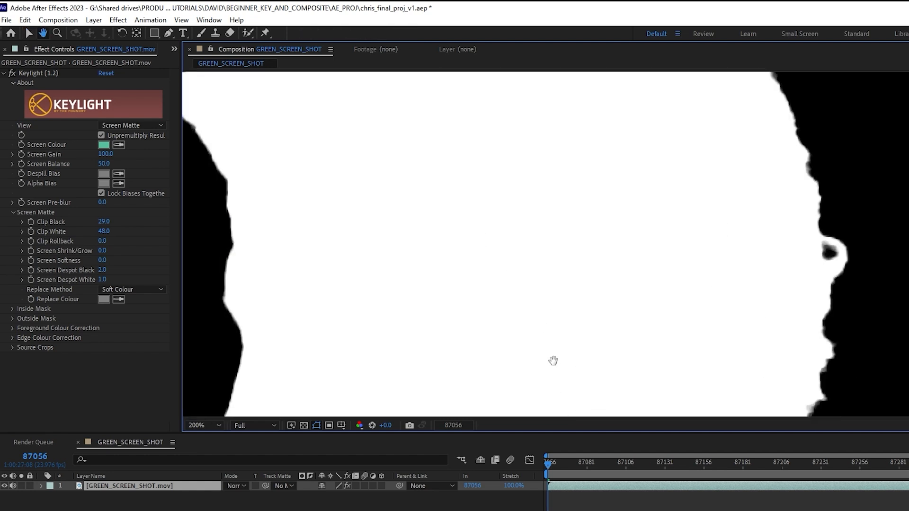
scroll(452, 240, "down", 1)
left_click_drag(450, 247, 386, 192)
- Preview Keylight's Final Result view, then change the view to Intermediate Result
left_click(131, 125)
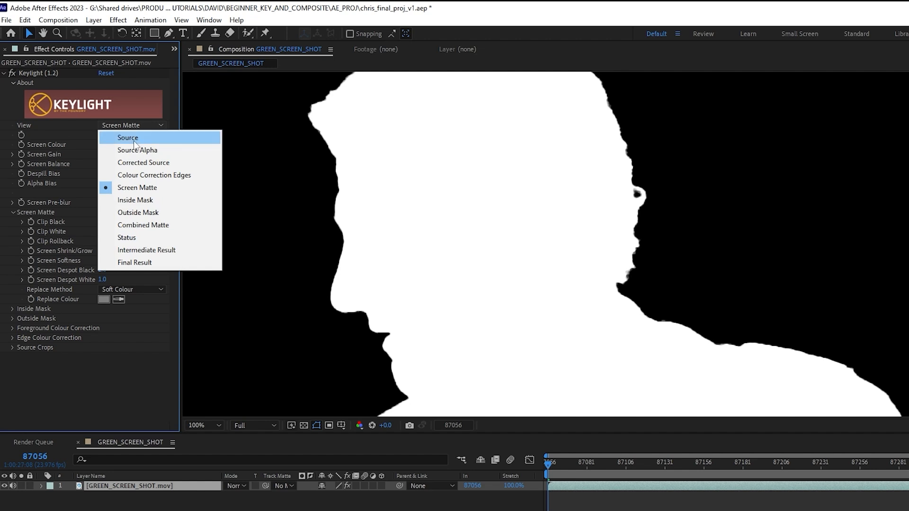
left_click(160, 260)
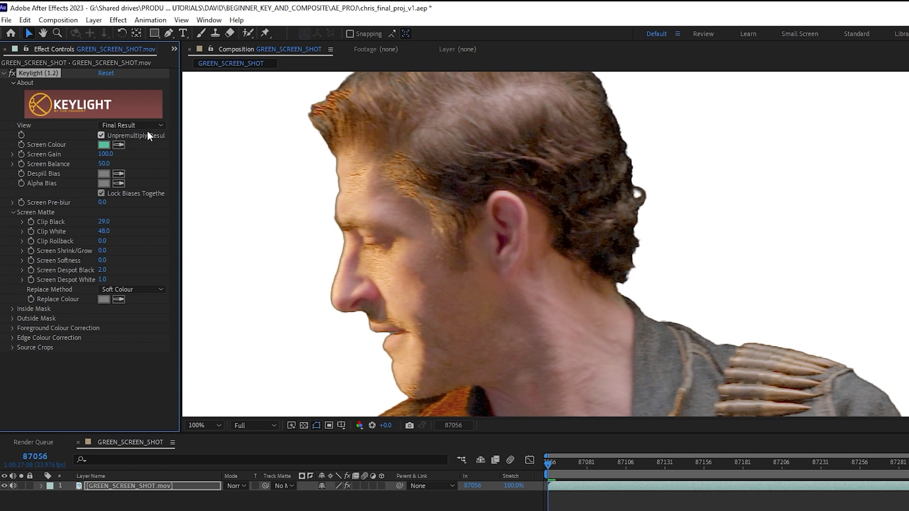
left_click(129, 127)
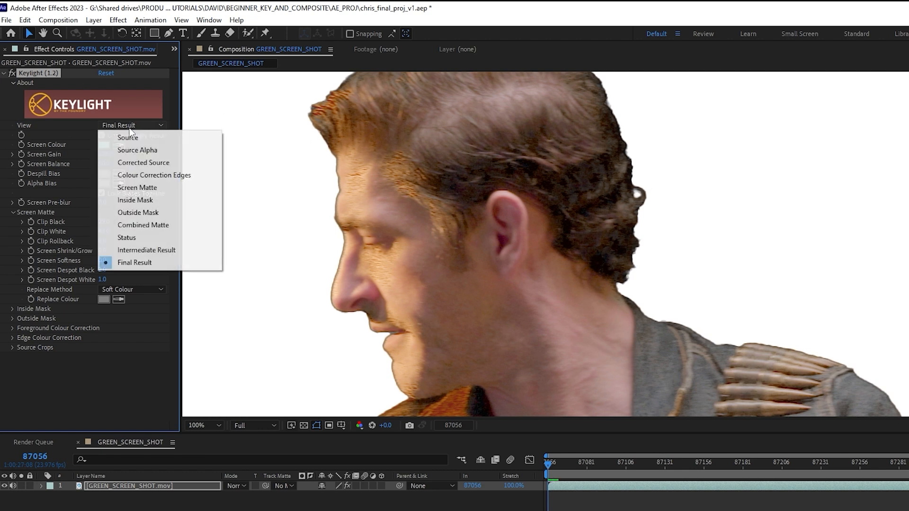
left_click(161, 252)
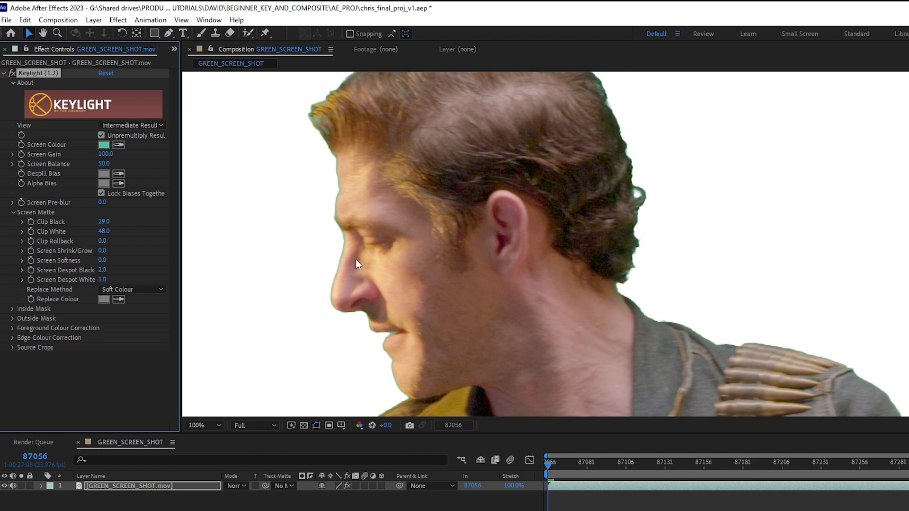
- Check the whole keyed frame in the Alpha channel display and return the viewer to RGB
scroll(526, 238, "down", 2)
left_click_drag(457, 306, 463, 239)
left_click_drag(523, 219, 494, 275)
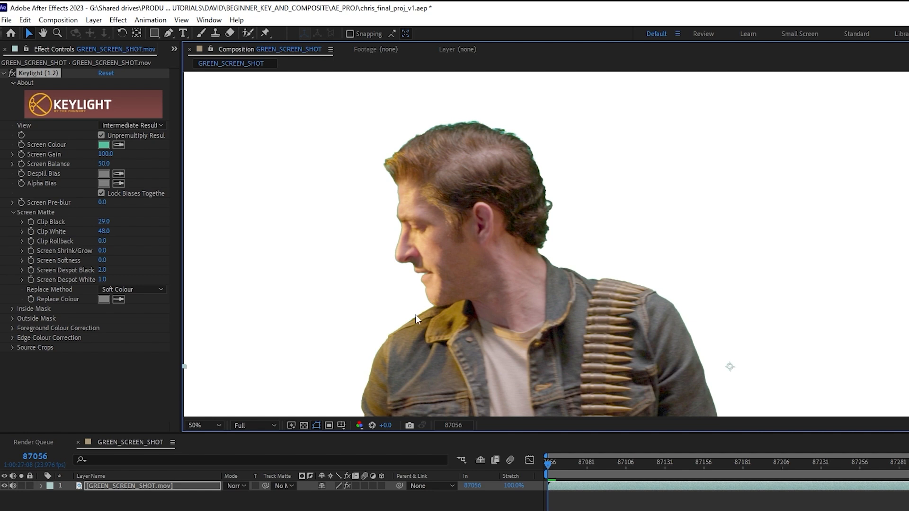
left_click(360, 425)
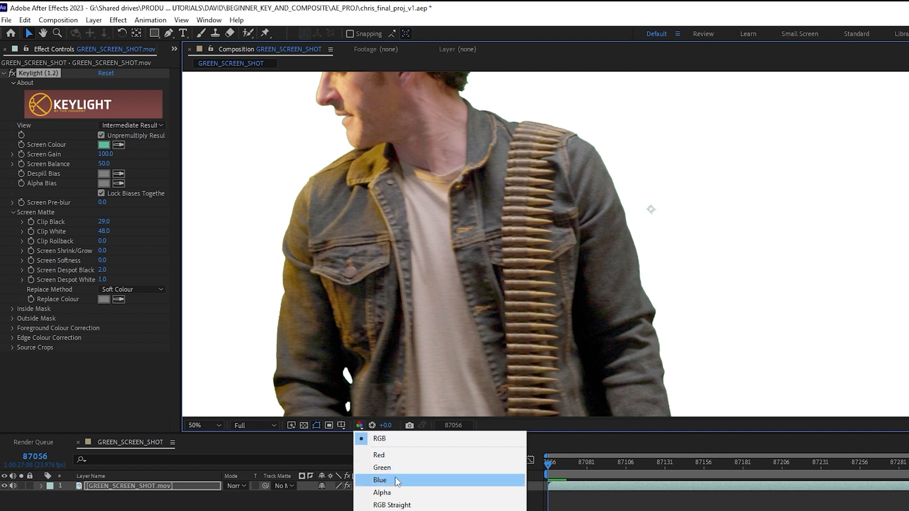
left_click(383, 493)
scroll(376, 357, "down", 2)
scroll(377, 357, "up", 1)
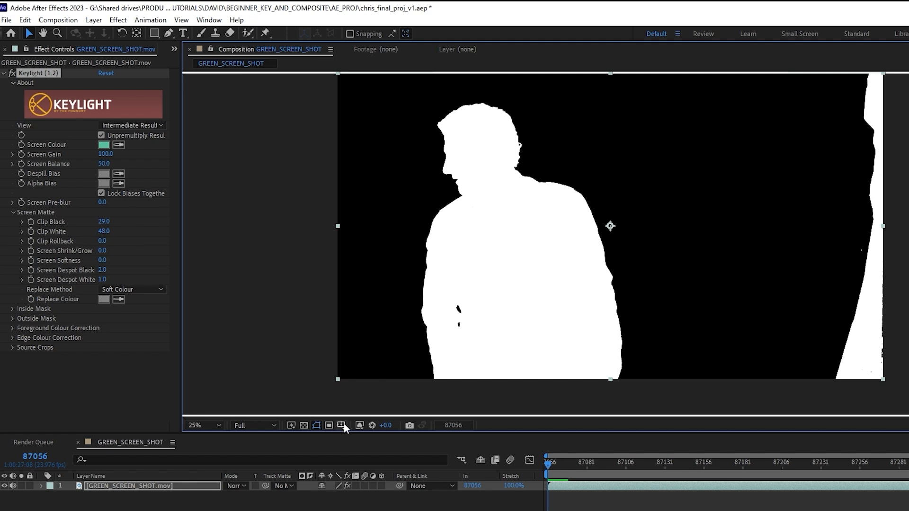
left_click(362, 426)
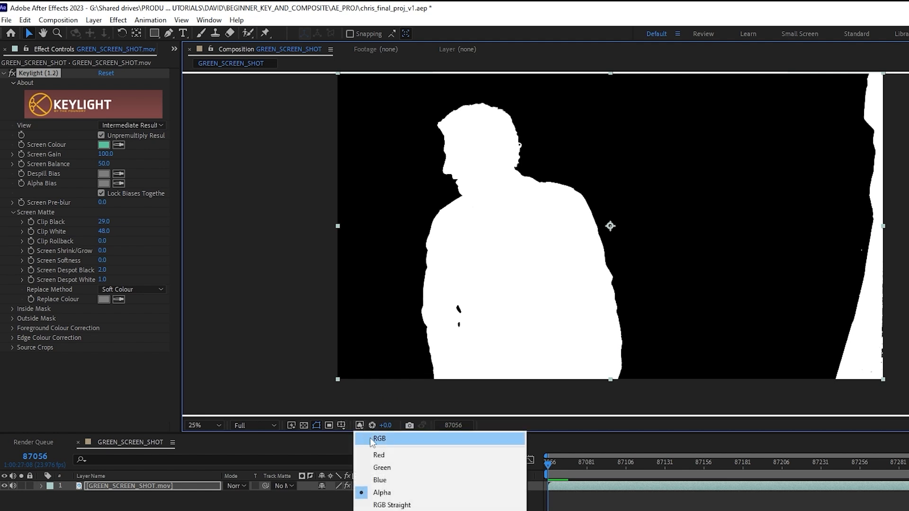
left_click(369, 435)
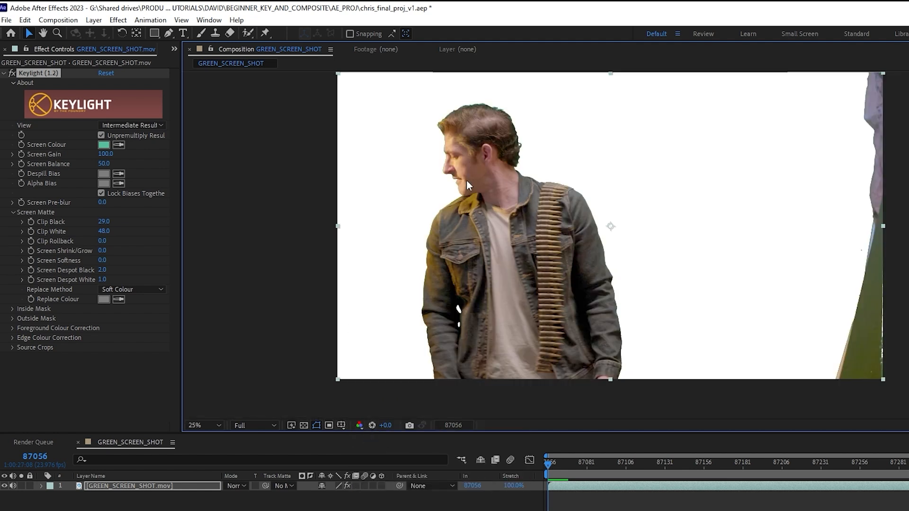
- Find the Refine Soft Matte effect and add it below Keylight on the green screen footage
scroll(467, 180, "up", 1)
scroll(435, 264, "up", 1)
scroll(434, 264, "up", 1)
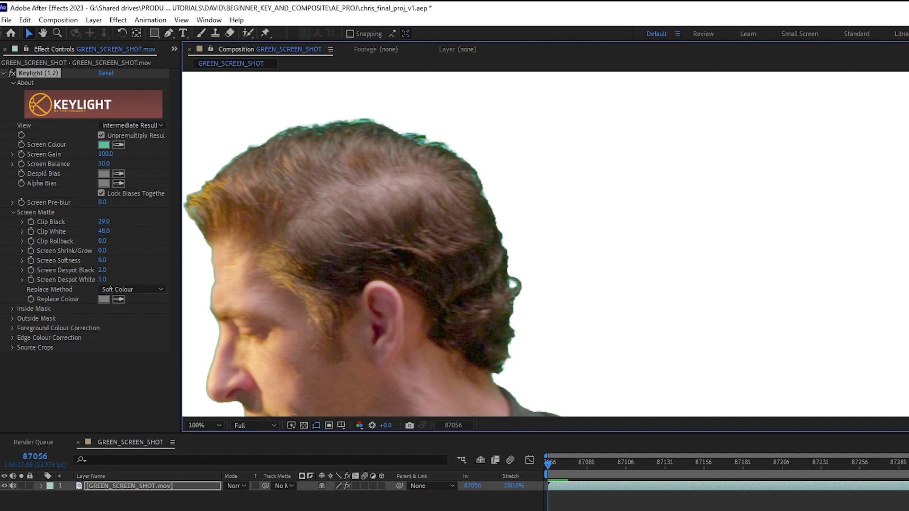
left_click(843, 149)
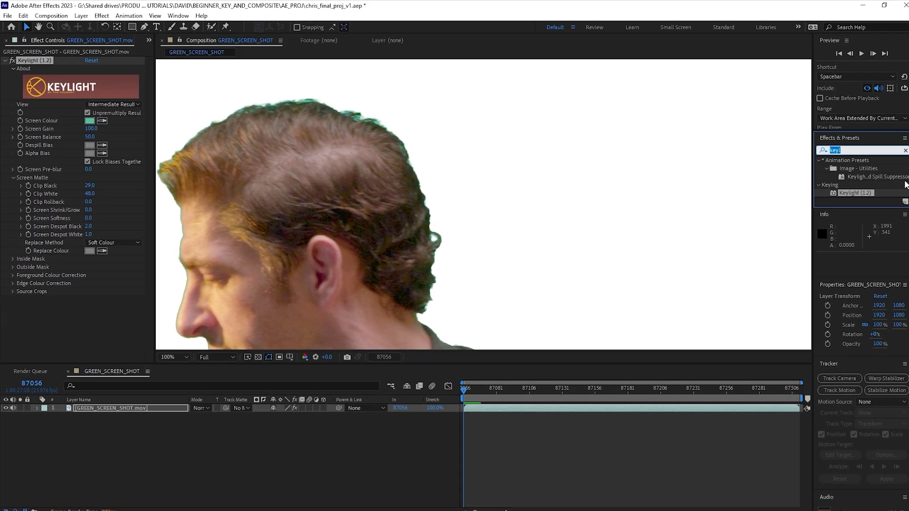
type("soft")
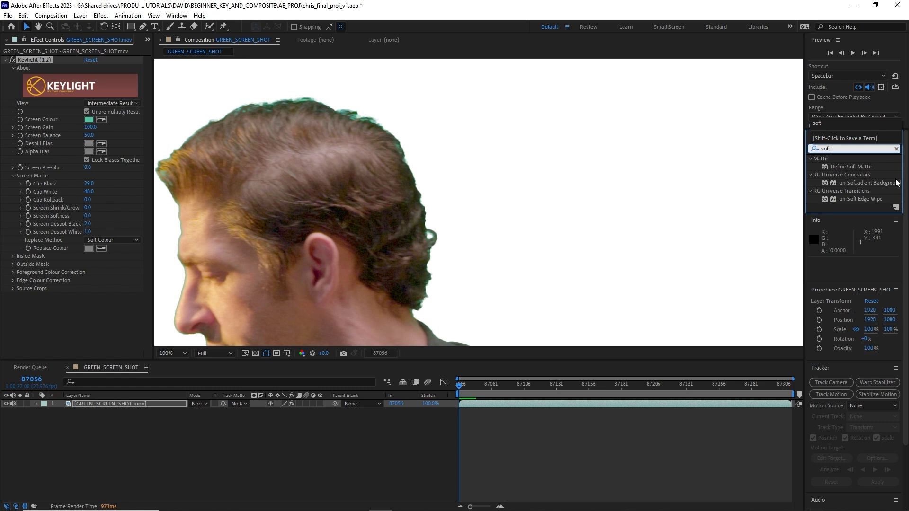
left_click_drag(851, 167, 52, 311)
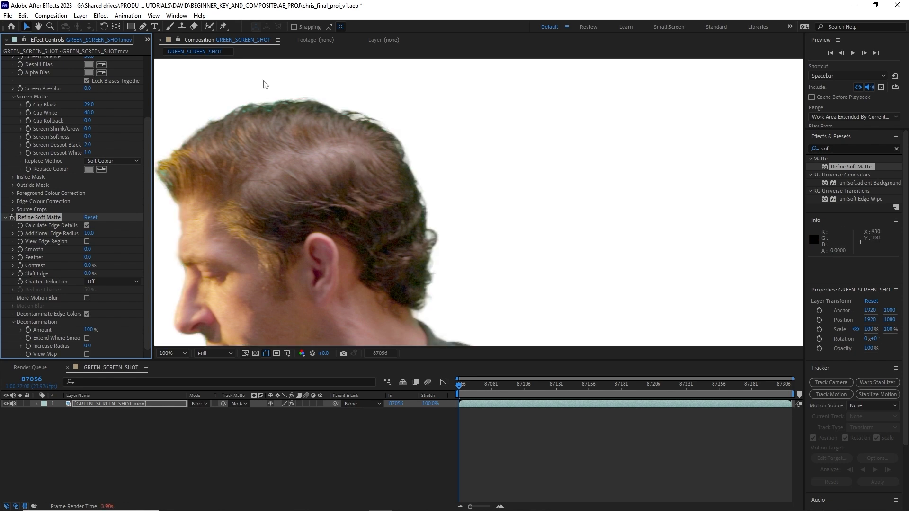
- Examine the refined edges along the actor's hair at 200% magnification
key("period")
left_click_drag(264, 127, 419, 252)
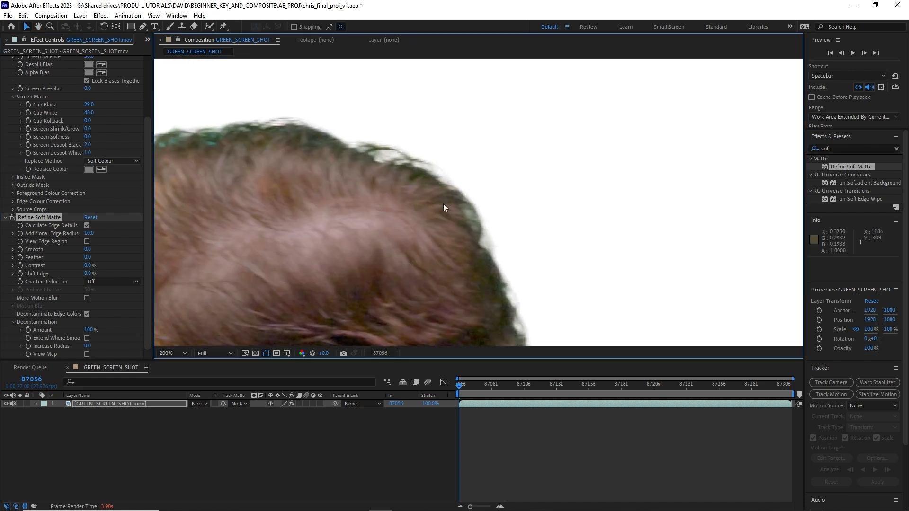
left_click_drag(278, 227, 488, 223)
left_click_drag(497, 274, 540, 157)
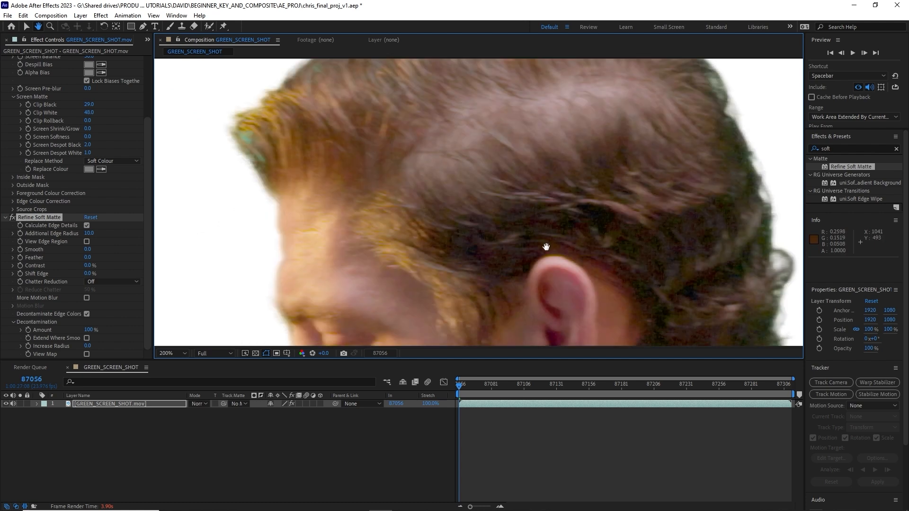
left_click_drag(556, 247, 446, 95)
left_click_drag(518, 259, 395, 114)
left_click_drag(438, 76, 499, 332)
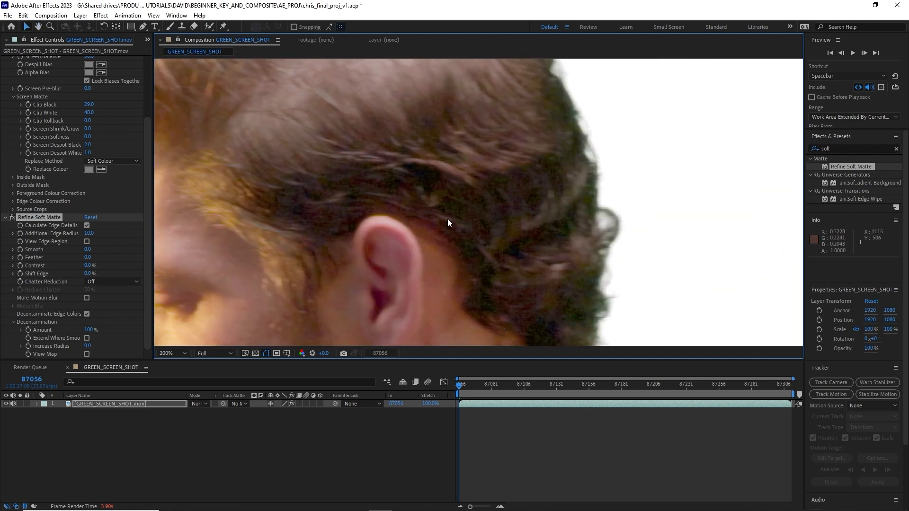
- Find the Advanced Spill Suppressor effect and add it below Refine Soft Matte on the green screen footage
scroll(448, 219, "down", 1)
left_click_drag(836, 148, 777, 155)
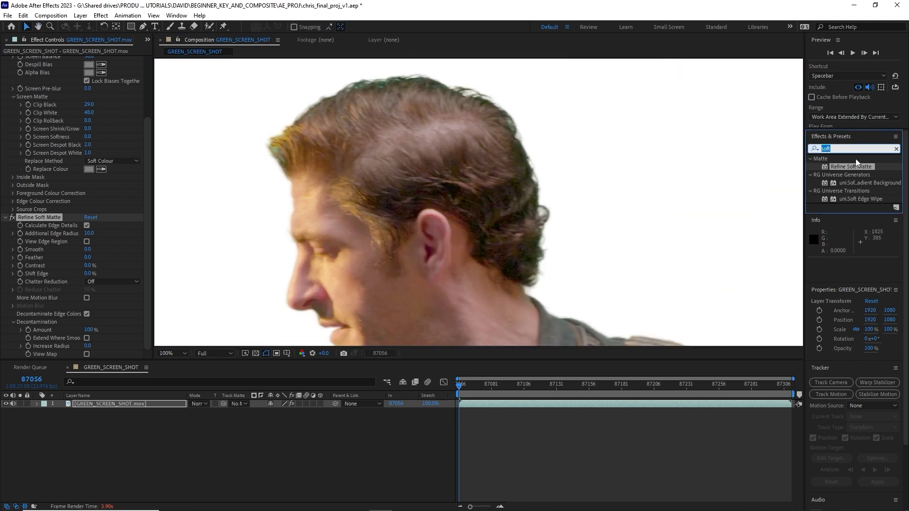
type("adav")
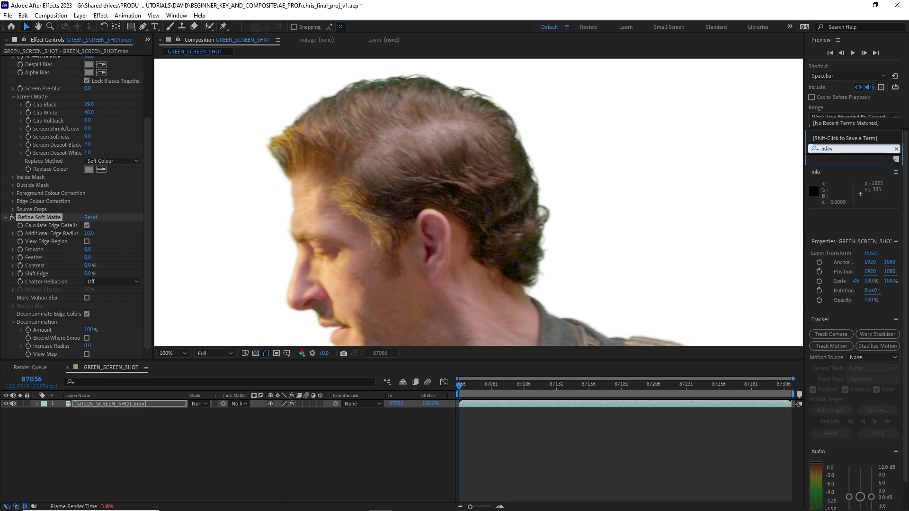
key("BackSpace")
key("BackSpace")
type("van")
left_click_drag(873, 207, 76, 348)
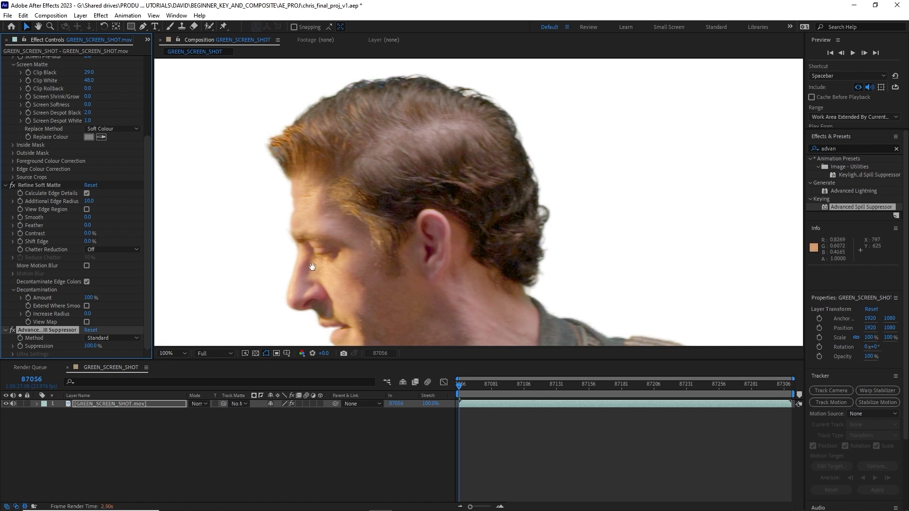
- Draw a closed five-point mask with the Pen tool around the leftover studio set along the right edge of the footage
scroll(313, 266, "down", 6)
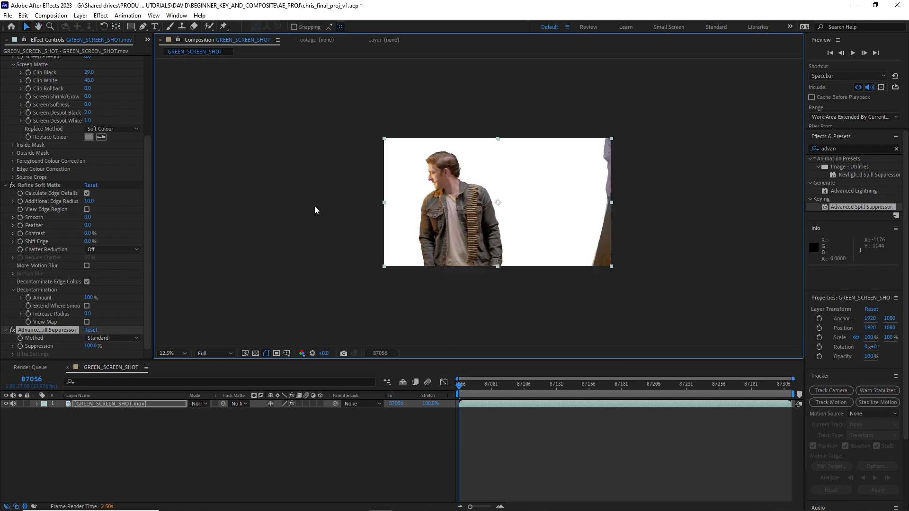
scroll(366, 264, "up", 2)
left_click_drag(348, 269, 387, 244)
key("g")
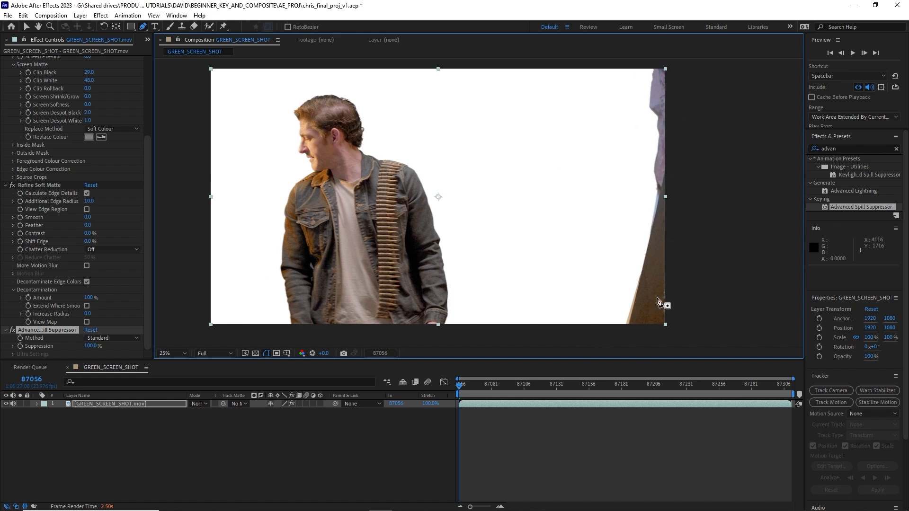
left_click(579, 336)
left_click(575, 175)
left_click(579, 63)
left_click(694, 62)
left_click(695, 334)
left_click(582, 339)
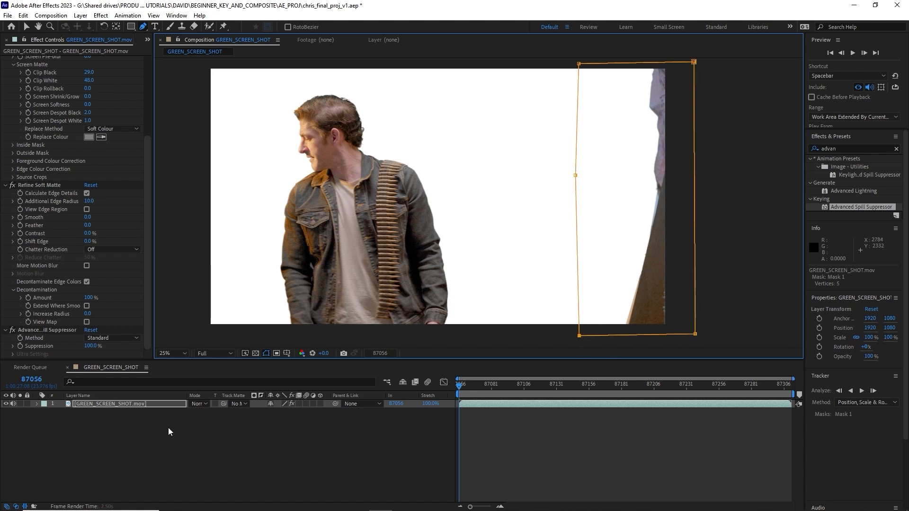
- Set the new mask's mode to Subtract and lower the composition preview resolution to Quarter
key("m")
left_click(283, 412)
left_click(294, 440)
left_click(290, 447)
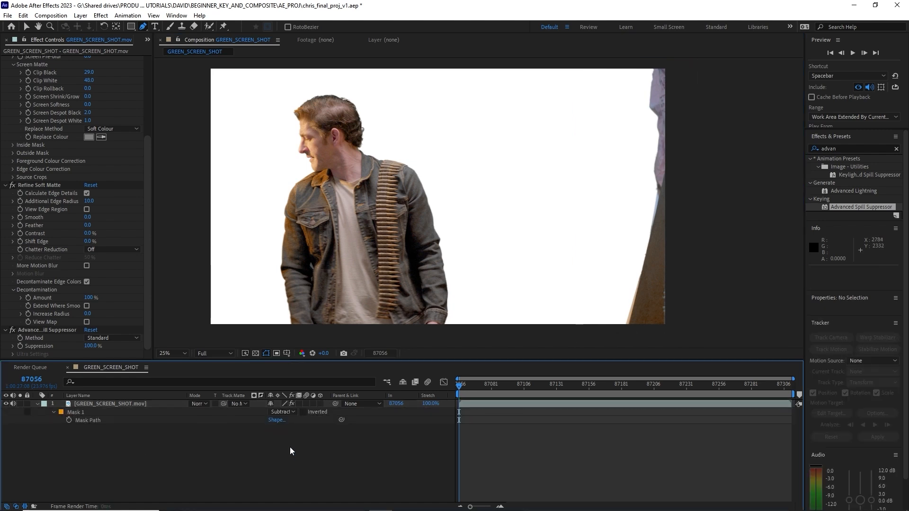
left_click(212, 353)
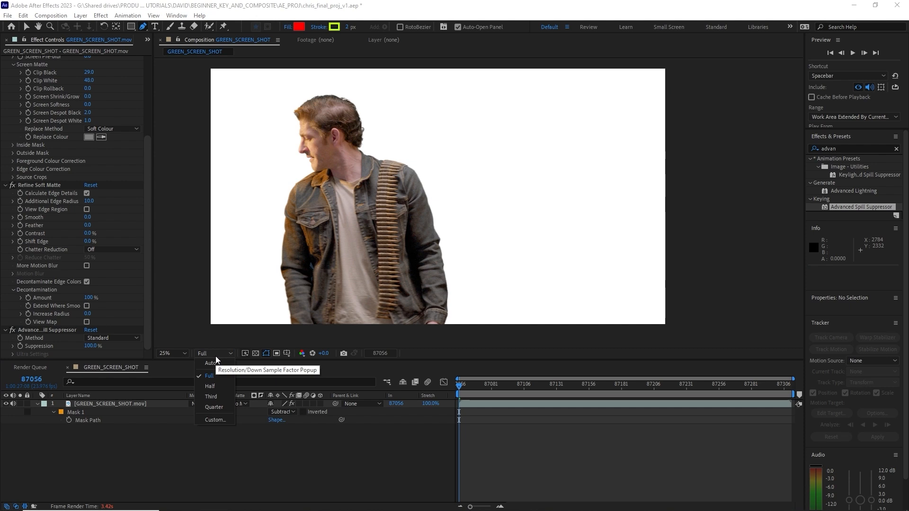
left_click(212, 407)
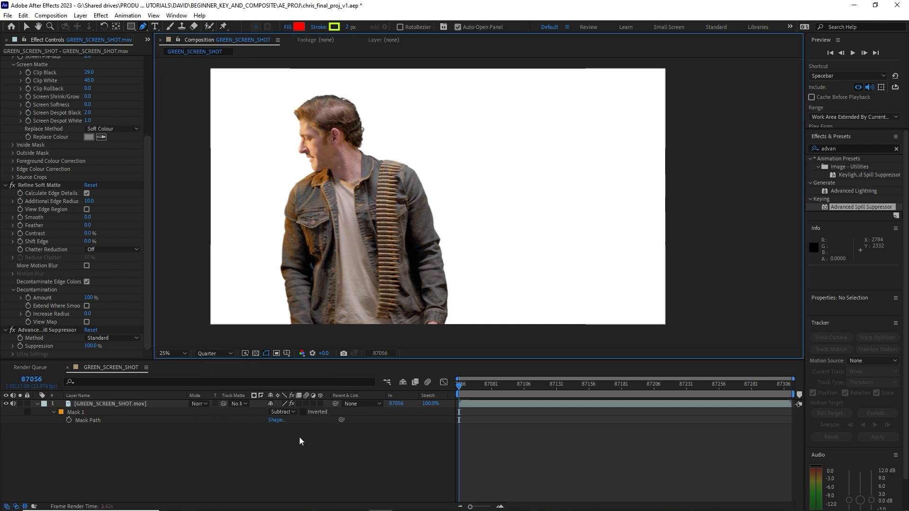
- At frame 87153, move the mask's middle left vertex outward so the mask clears the gun barrel
left_click(93, 402)
left_click(501, 387)
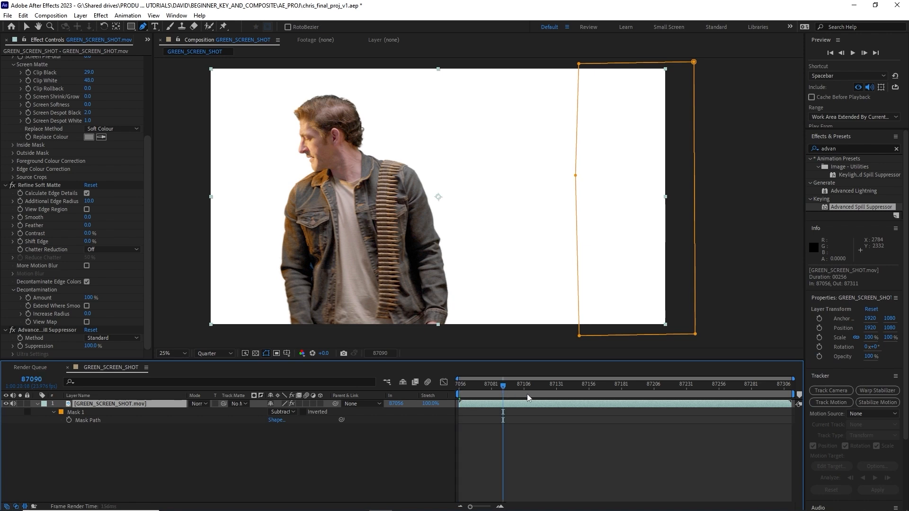
left_click(585, 391)
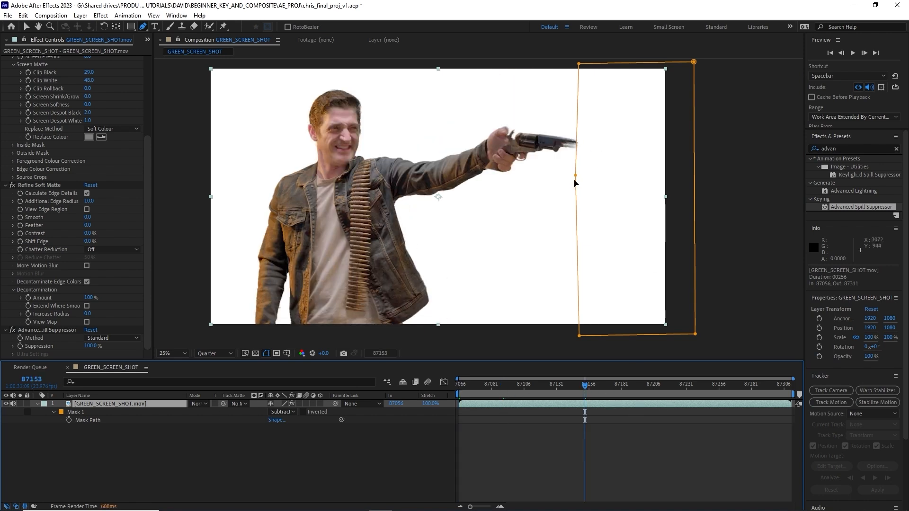
left_click_drag(578, 179, 625, 148)
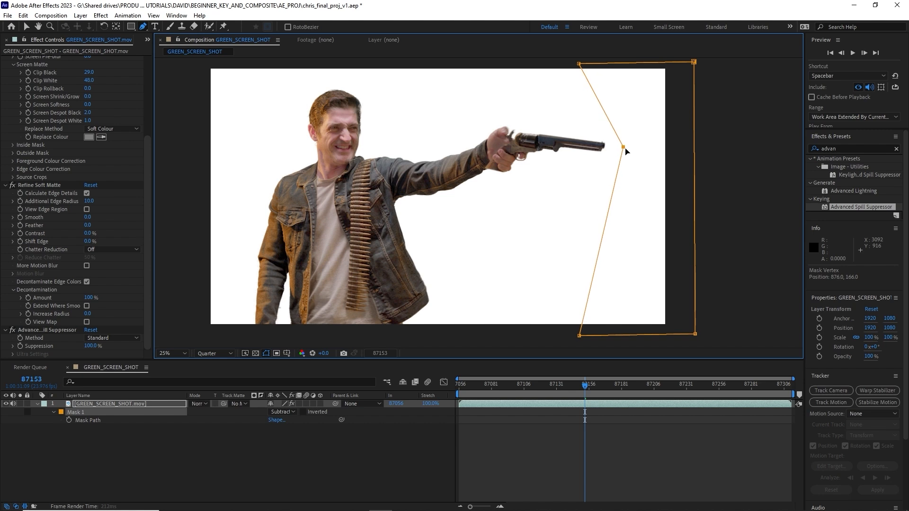
- Reshape the mask's left side around the gun across the shot, adding a lower vertex and moving the upper vertices outward
left_click_drag(632, 388, 782, 386)
left_click_drag(598, 268, 581, 271)
left_click_drag(781, 387, 537, 389)
left_click_drag(635, 132, 639, 121)
left_click_drag(536, 389, 508, 391)
left_click_drag(579, 70, 626, 71)
left_click_drag(508, 387, 796, 392)
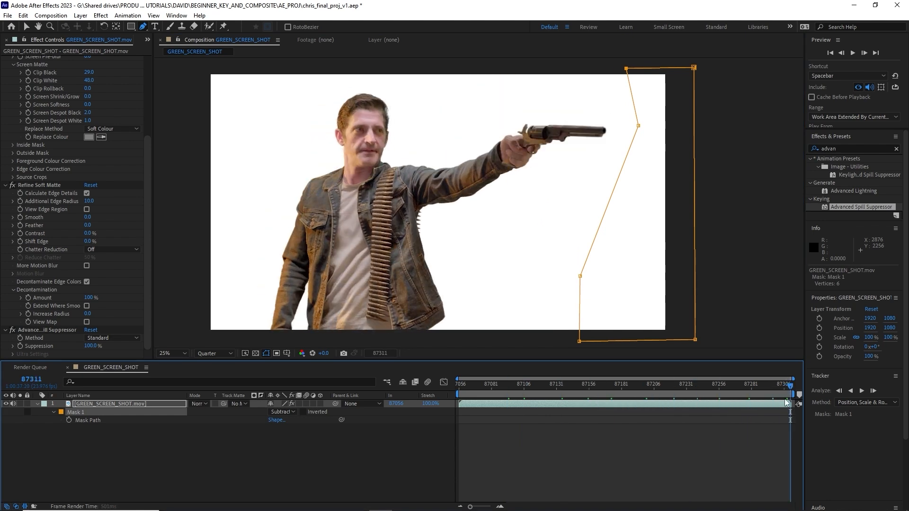
- Deselect the layer and collapse the Keylight and Refine Soft Matte settings
left_click(379, 464)
left_click_drag(148, 194, 147, 109)
left_click(6, 60)
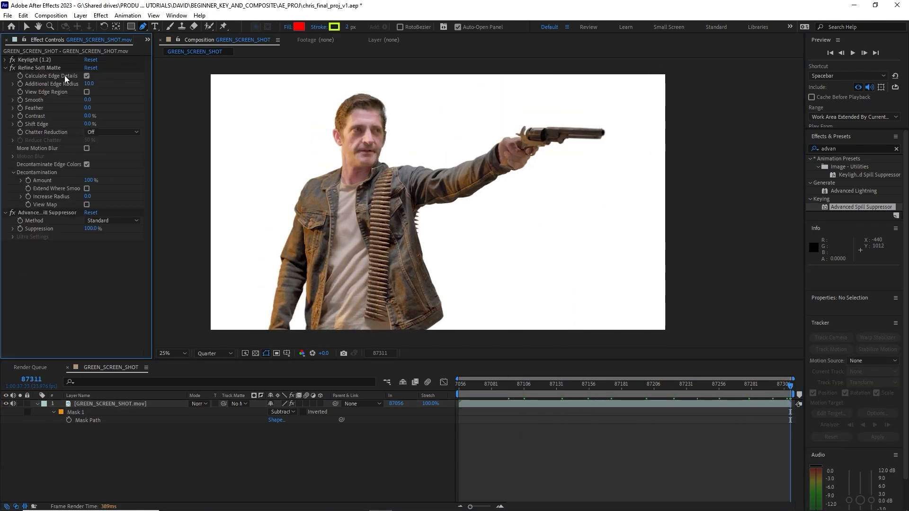
left_click(6, 68)
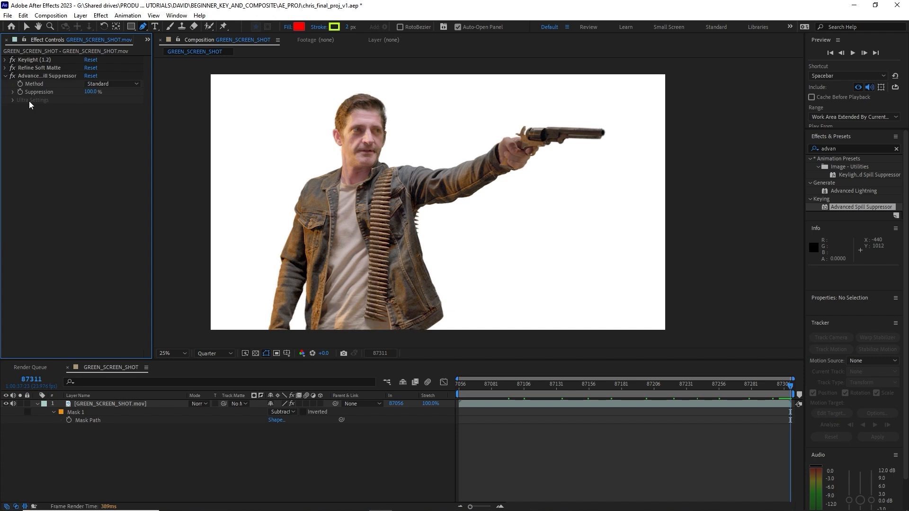
- Check the frame rate interpretation of DESERT_BACKPLATE.mp4 in its Interpret Footage settings and close them without changes
left_click(147, 40)
left_click(164, 46)
left_click(56, 126)
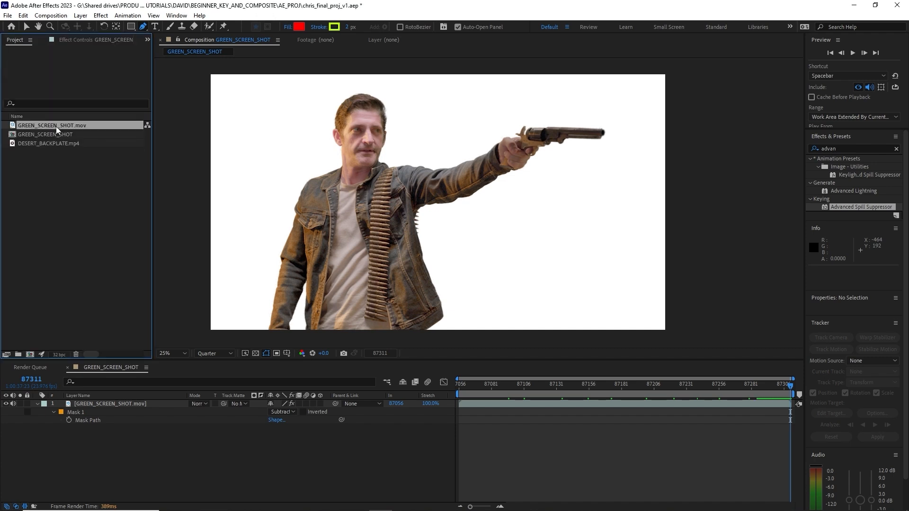
left_click(64, 144)
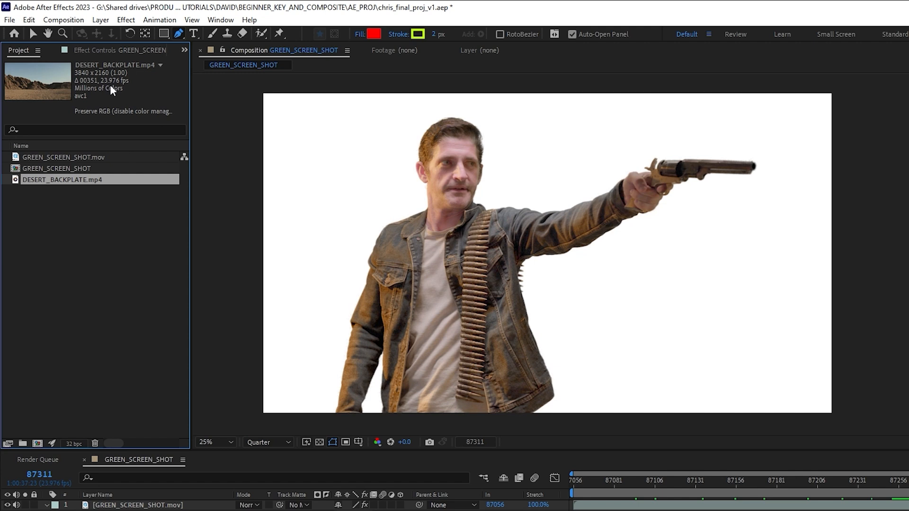
right_click(62, 180)
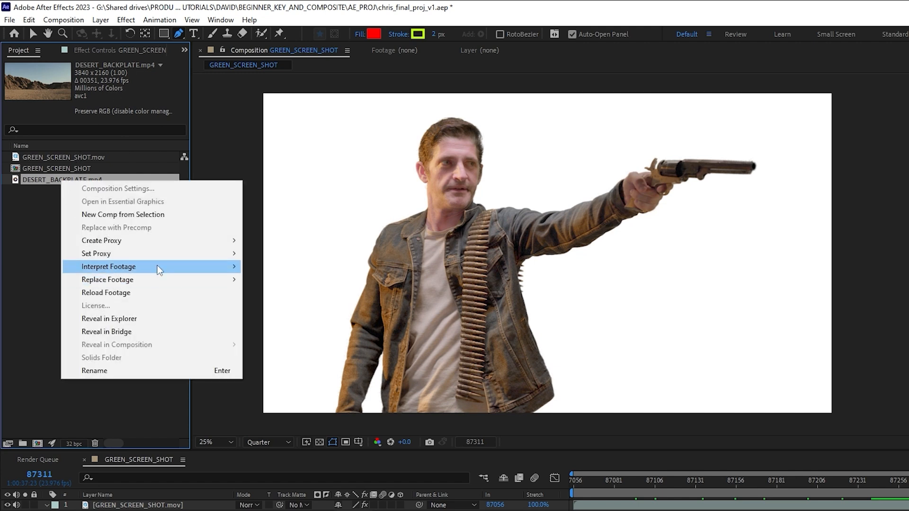
mouse_move(157, 267)
left_click(275, 269)
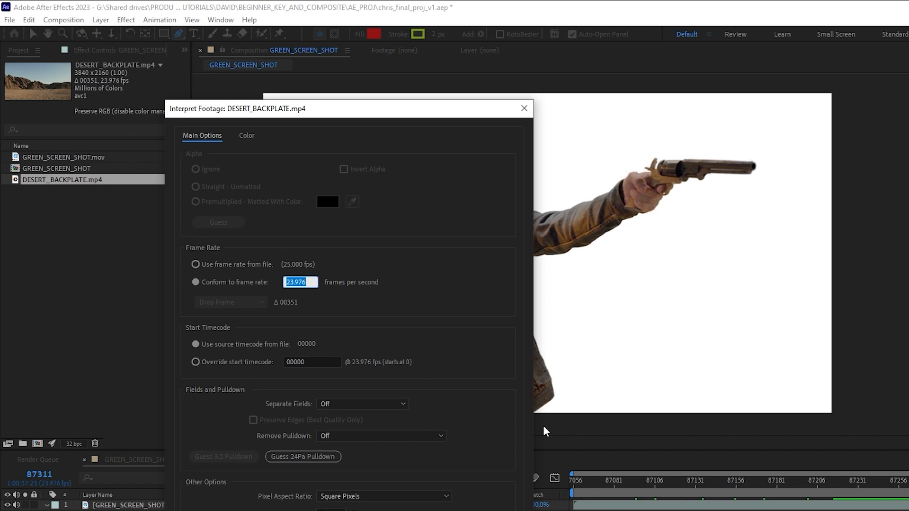
left_click(523, 109)
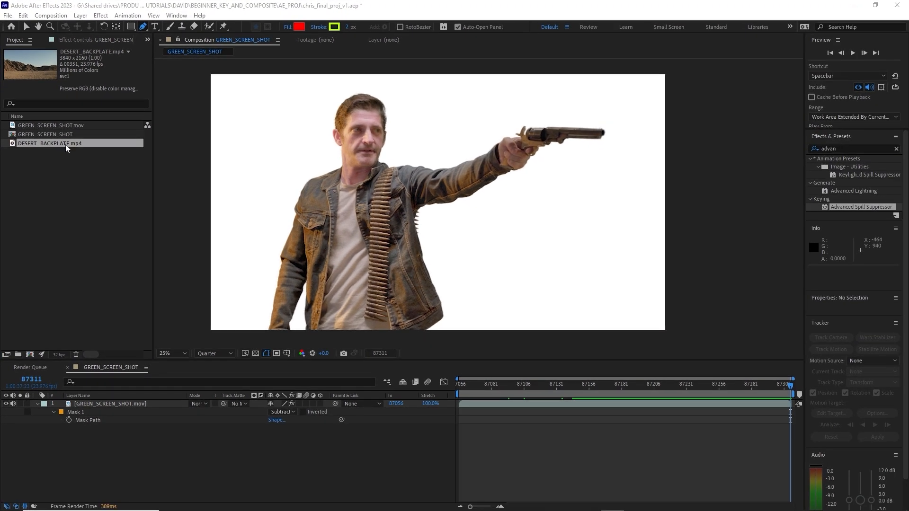
- Add DESERT_BACKPLATE.mp4 to the composition beneath the green screen layer and solo both layers
left_click_drag(66, 144, 213, 479)
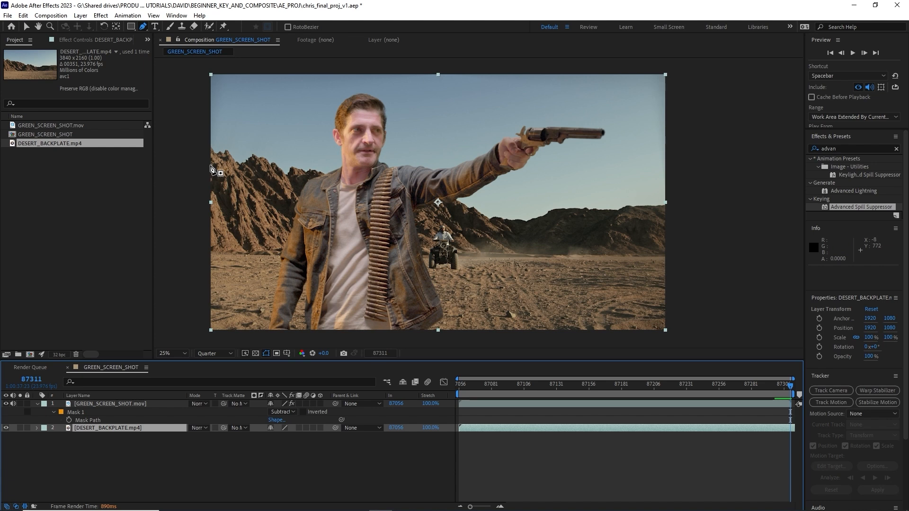
left_click(97, 404)
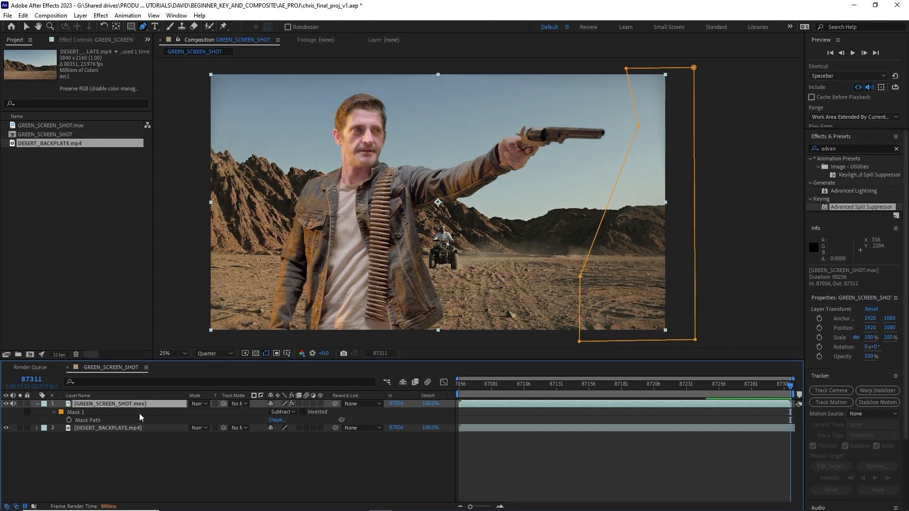
left_click(93, 429)
left_click(19, 428)
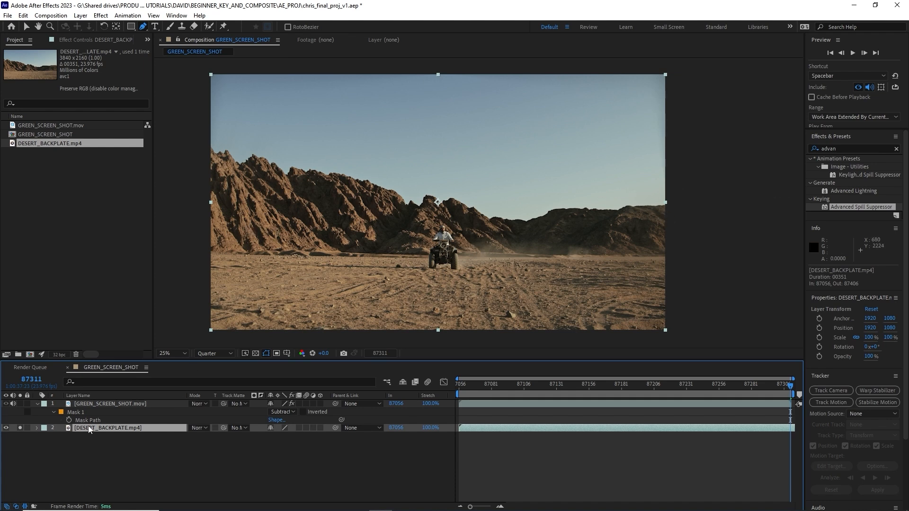
left_click(53, 405)
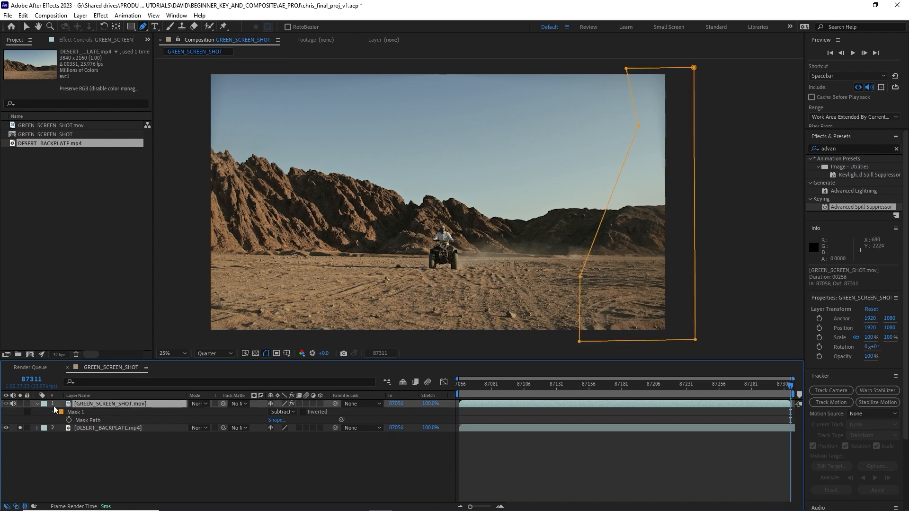
left_click(18, 405)
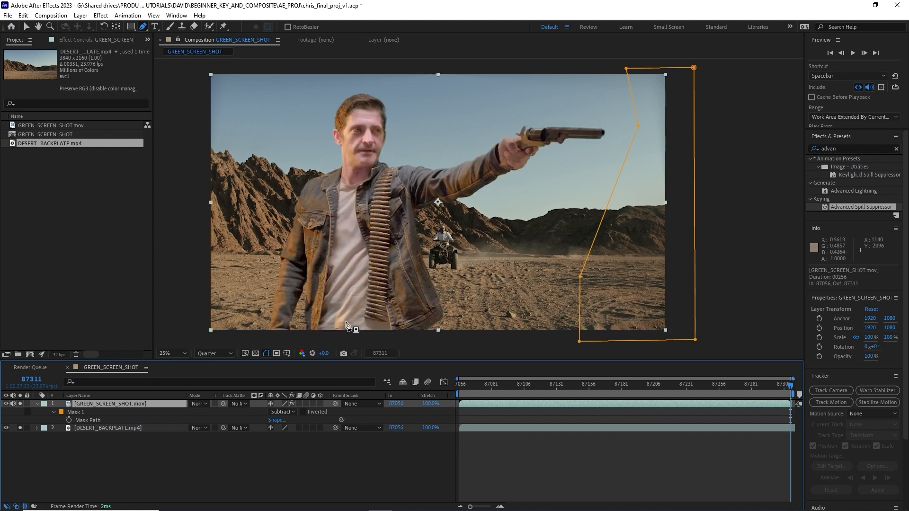
- Flip the desert backplate horizontally by setting its Scale to -100, 100%
left_click(123, 428)
key("s")
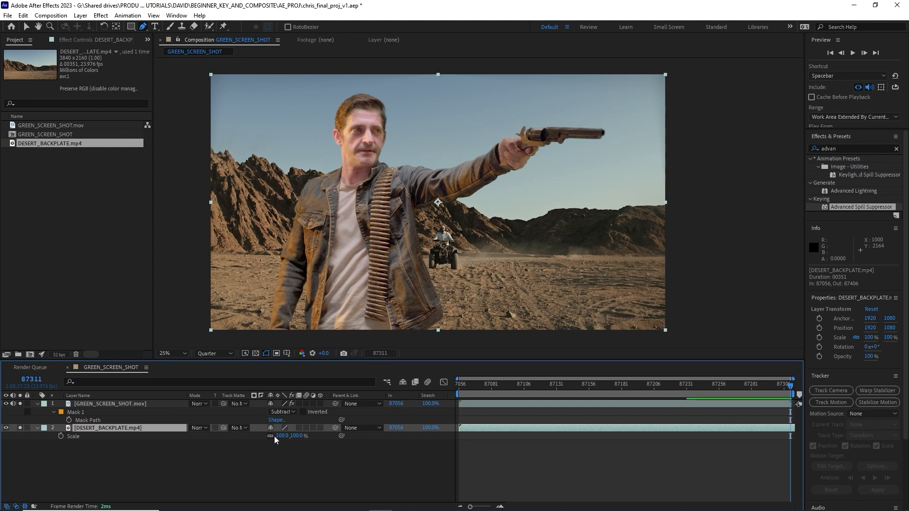
left_click(278, 436)
type("-100")
left_click(275, 450)
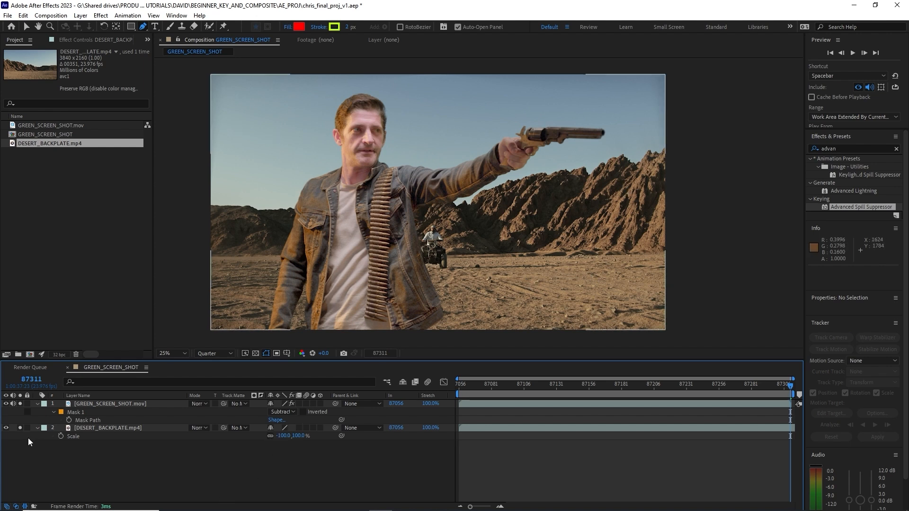
- Unsolo the green screen layer, scrub through the flipped backplate on its own, and return to the first frame
left_click(21, 404)
left_click(105, 428)
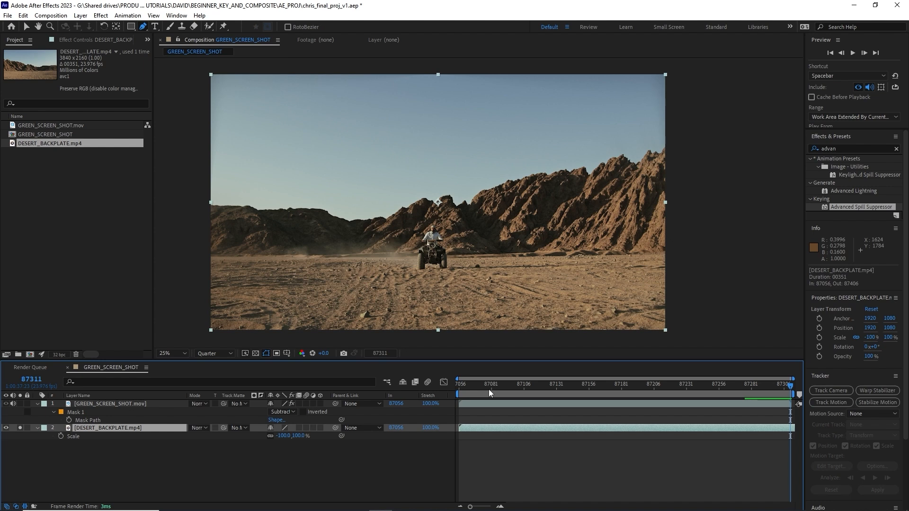
left_click(486, 389)
left_click_drag(485, 389, 437, 407)
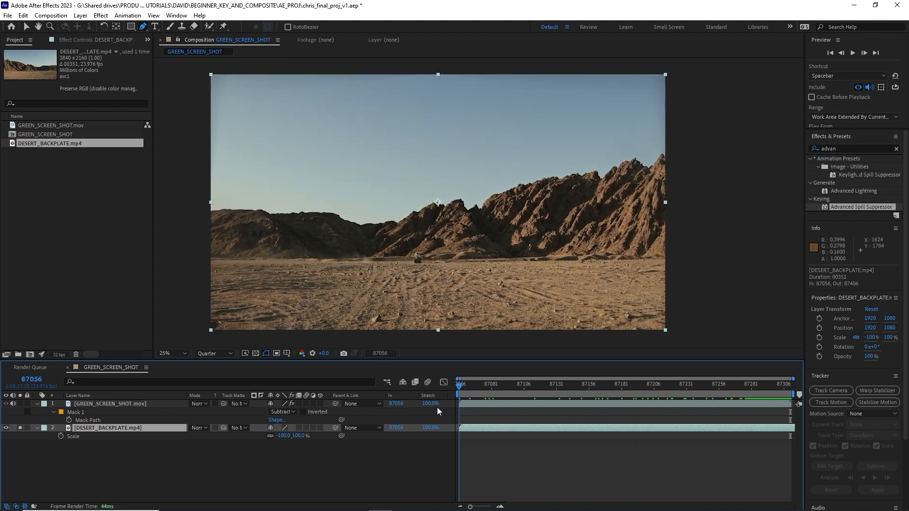
left_click_drag(485, 392, 666, 408)
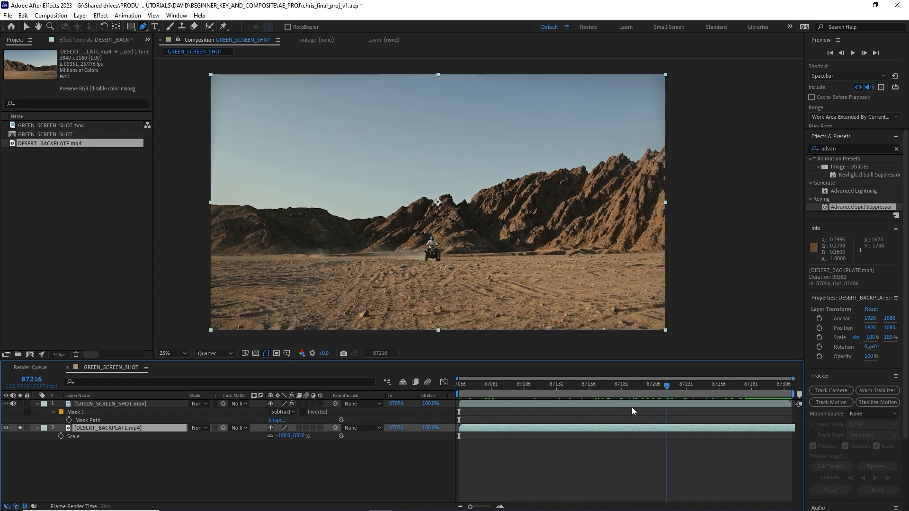
key("Home")
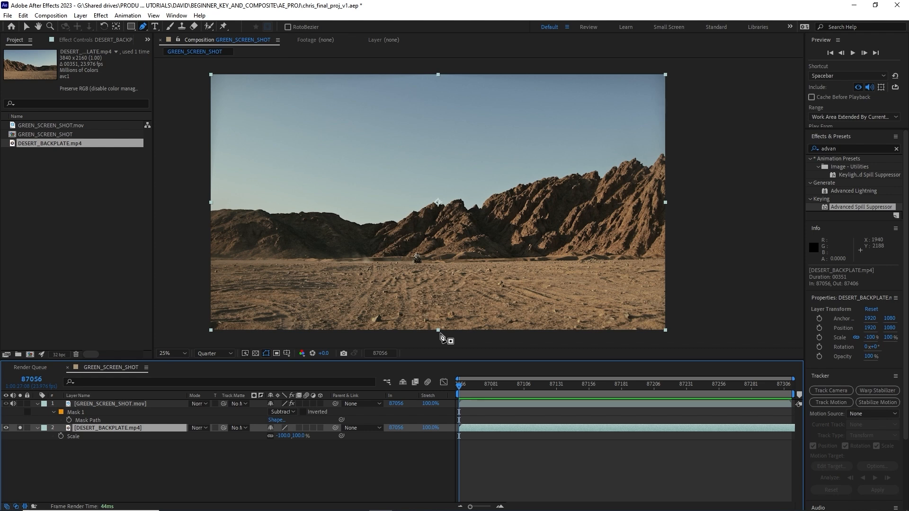
left_click(25, 406)
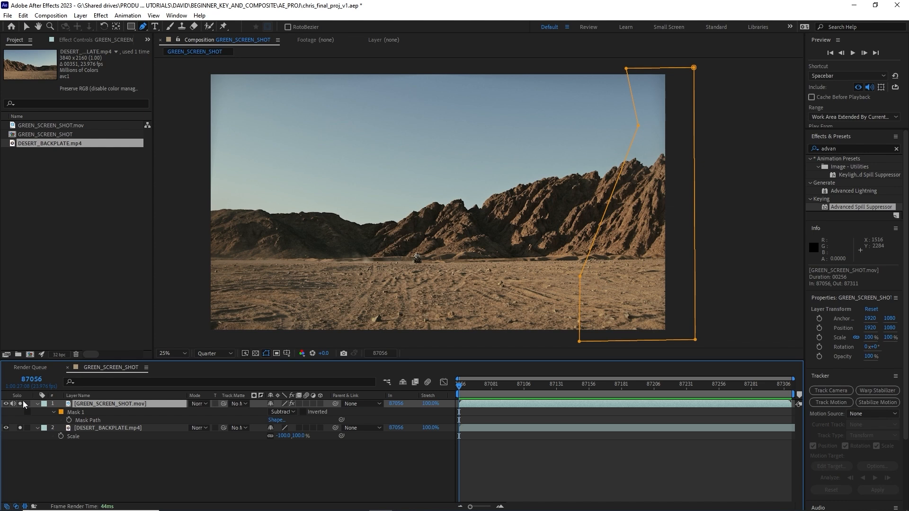
left_click(22, 402)
left_click(22, 404)
- Pre-compose the desert backplate layer with all attributes moved into the new composition, and reveal the precomp's Scale
left_click(146, 431)
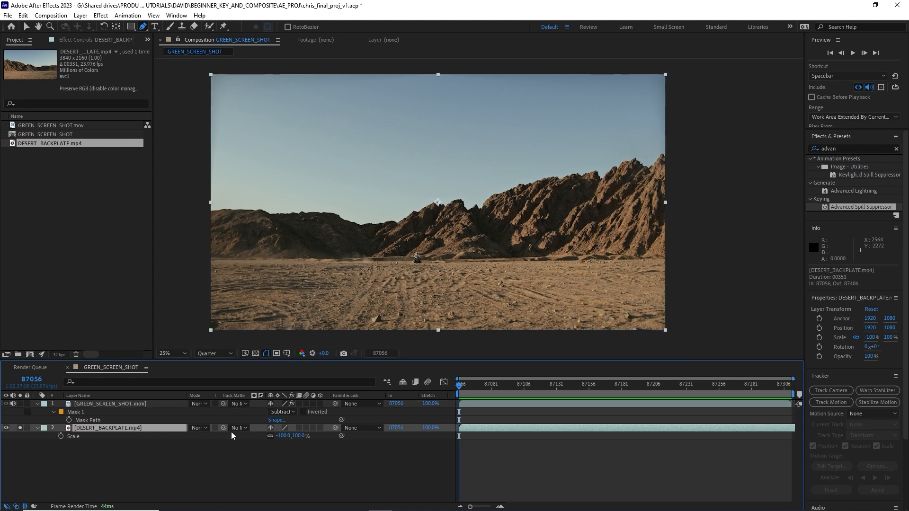
right_click(127, 430)
left_click(178, 368)
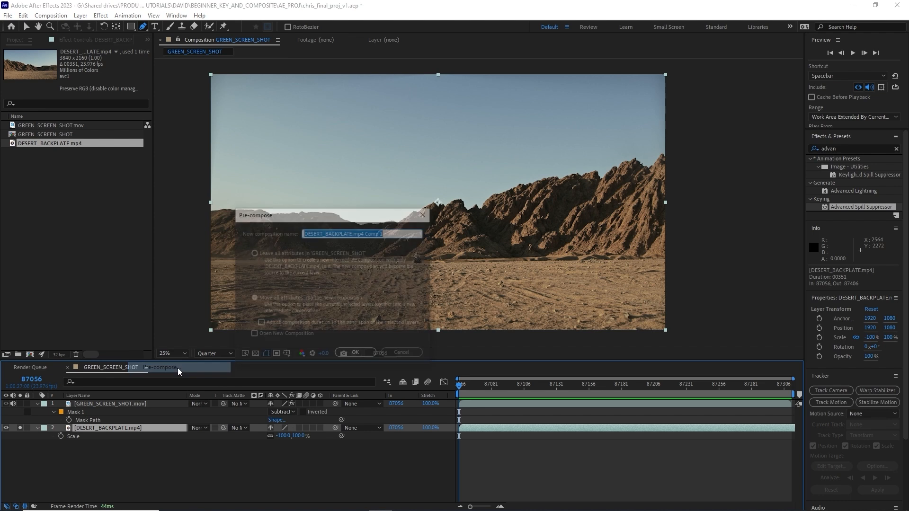
left_click(283, 302)
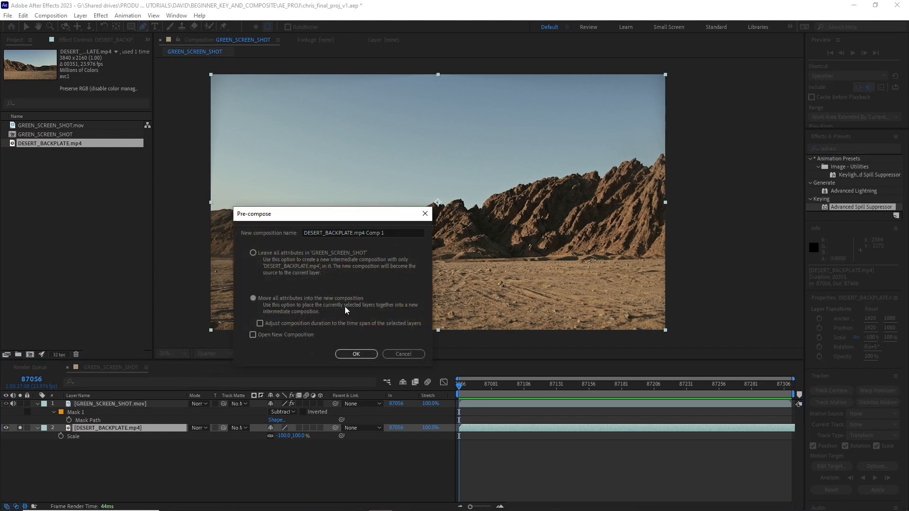
left_click(356, 354)
key("s")
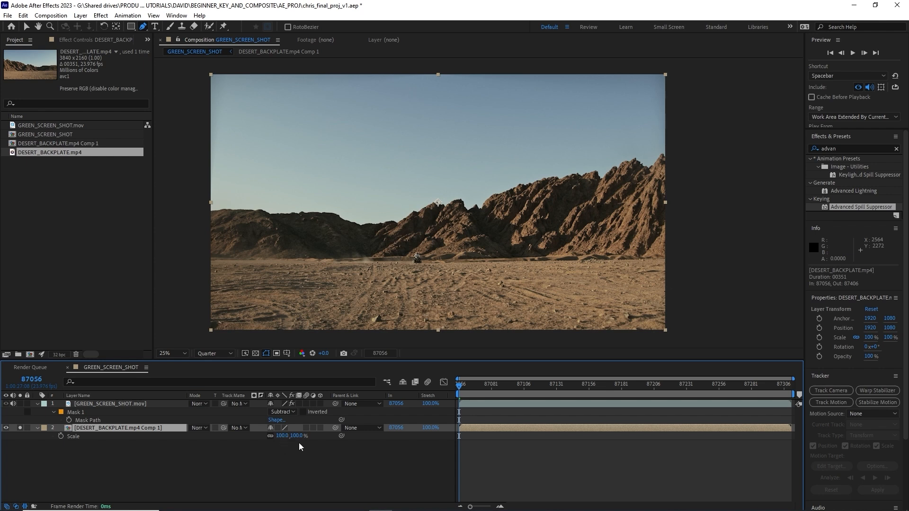
- Start a Track Motion tracker on the pre-composed desert backplate layer
left_click(169, 430)
left_click(177, 15)
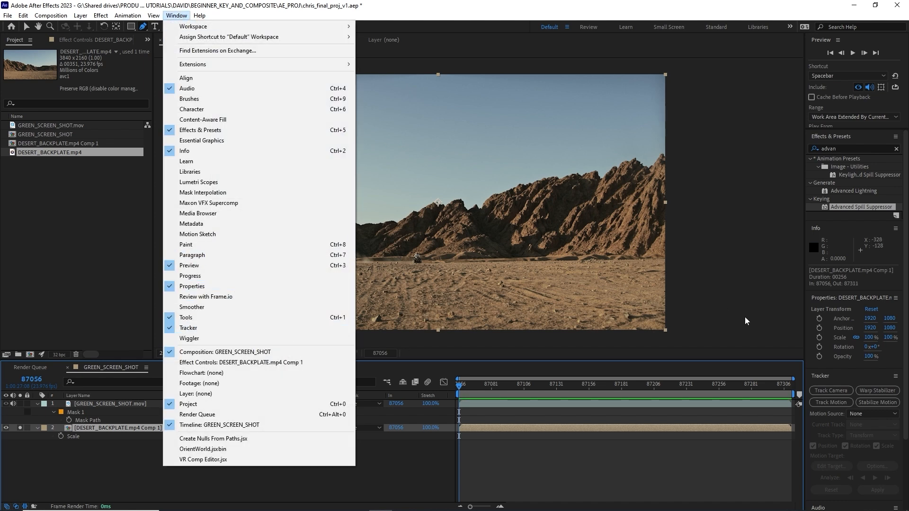
left_click(853, 382)
left_click(835, 402)
- Place Track Point 1 over the dark rock on the foreground sand, with the tracker set to position only
left_click(482, 184)
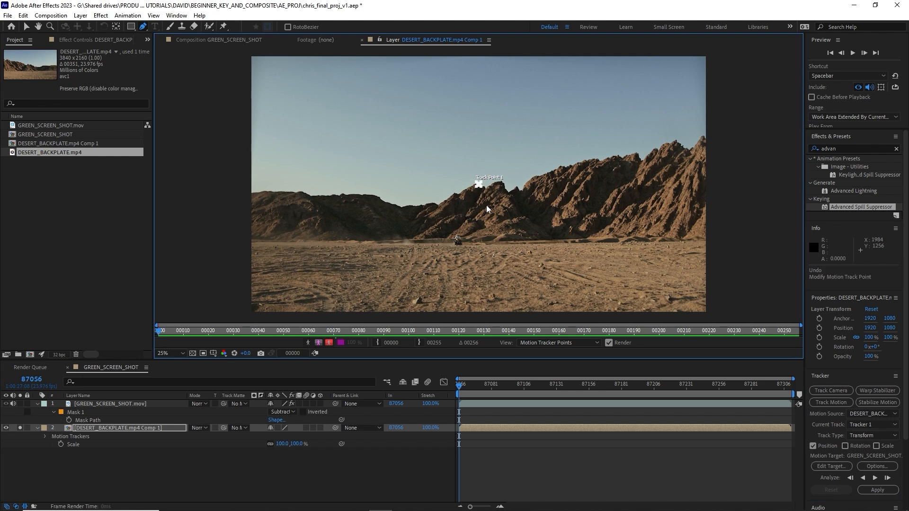
scroll(486, 206, "up", 4)
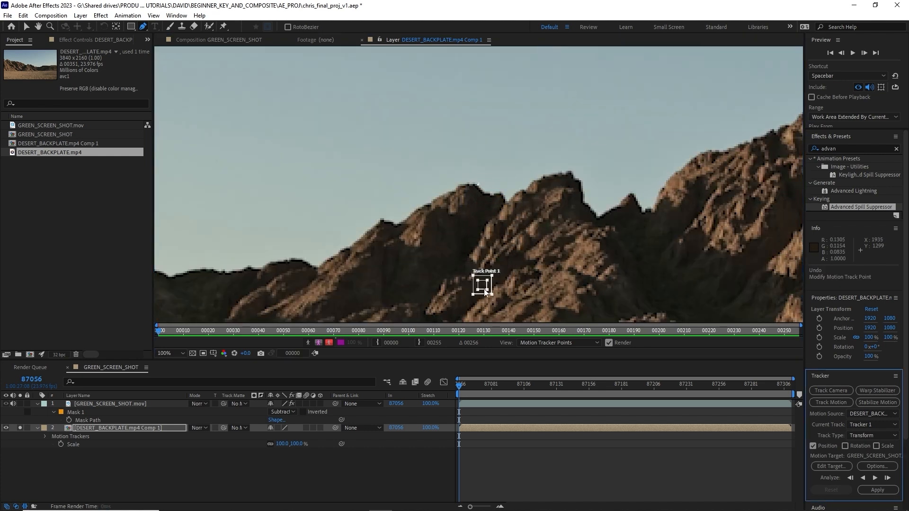
left_click_drag(495, 296, 539, 226)
key("space")
left_click_drag(476, 195, 498, 187)
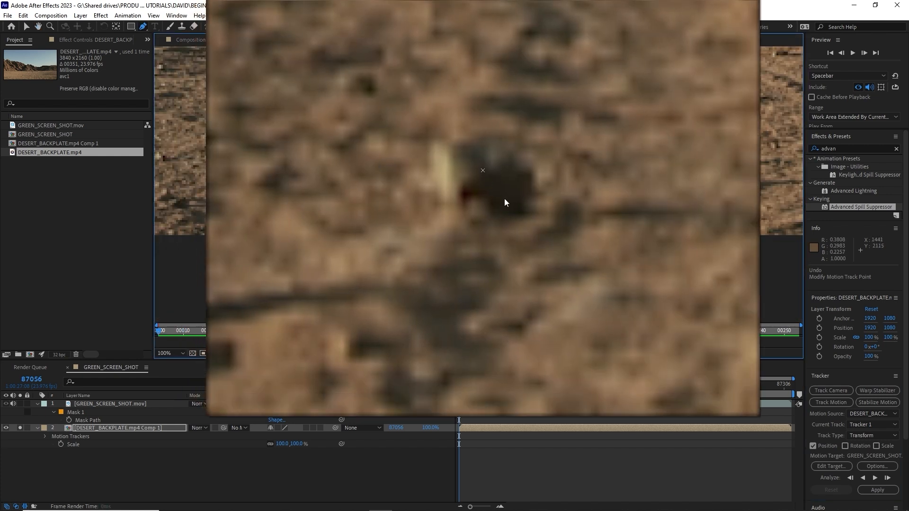
left_click_drag(576, 313, 509, 198)
left_click_drag(577, 130, 424, 185)
scroll(435, 178, "down", 1)
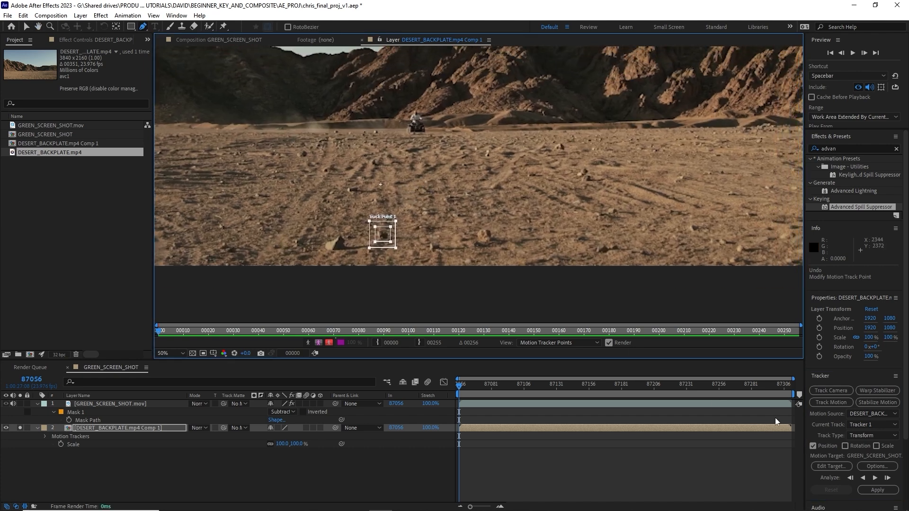
left_click(877, 447)
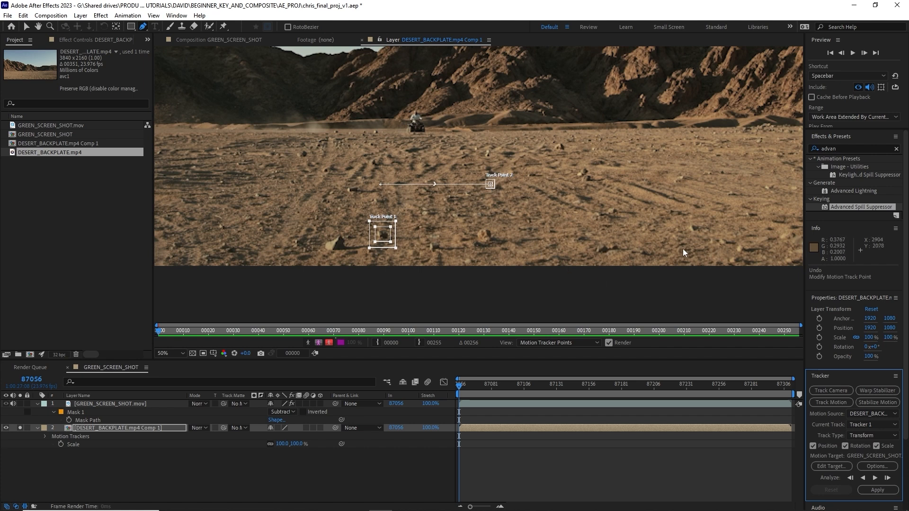
left_click(878, 447)
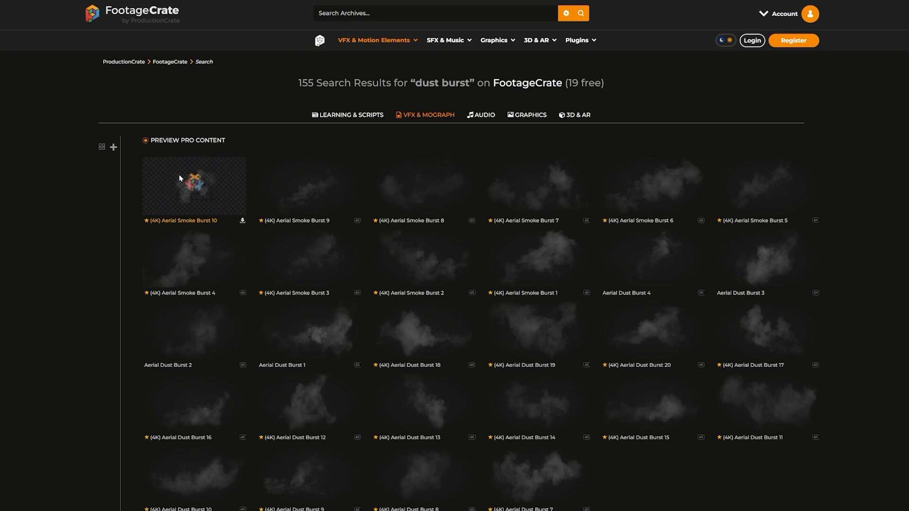
- Switch to the FootageCrate dust burst results and preview (4K) Aerial Smoke Burst 10 and the next clip
left_click(179, 179)
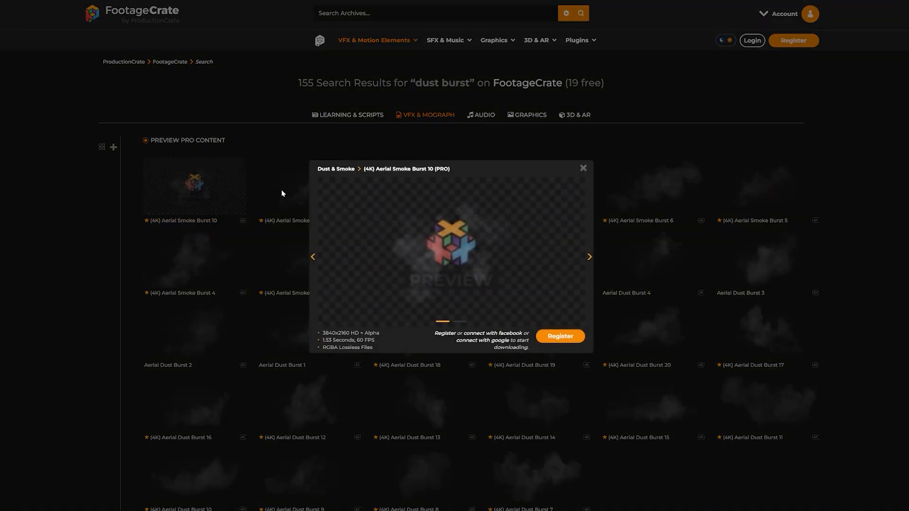
left_click(592, 256)
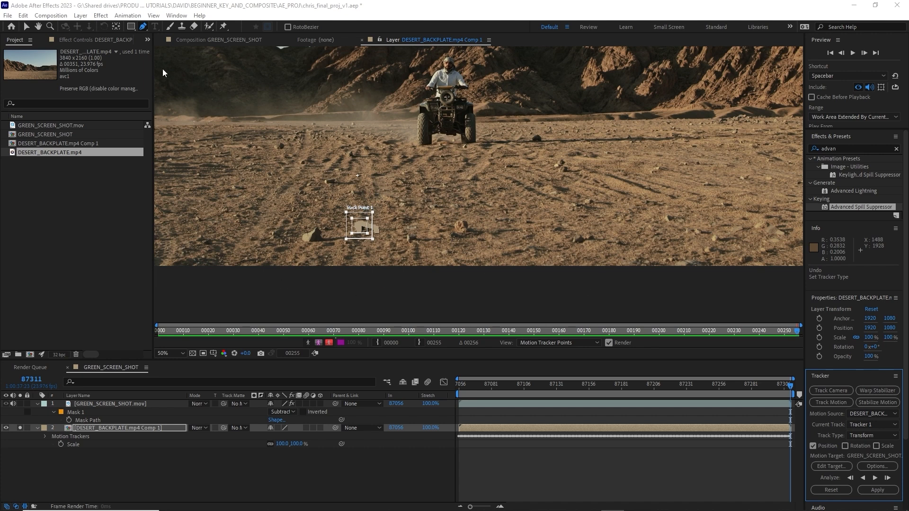
- Add a null object above the desert backplate and rename it tracking_data
left_click(89, 15)
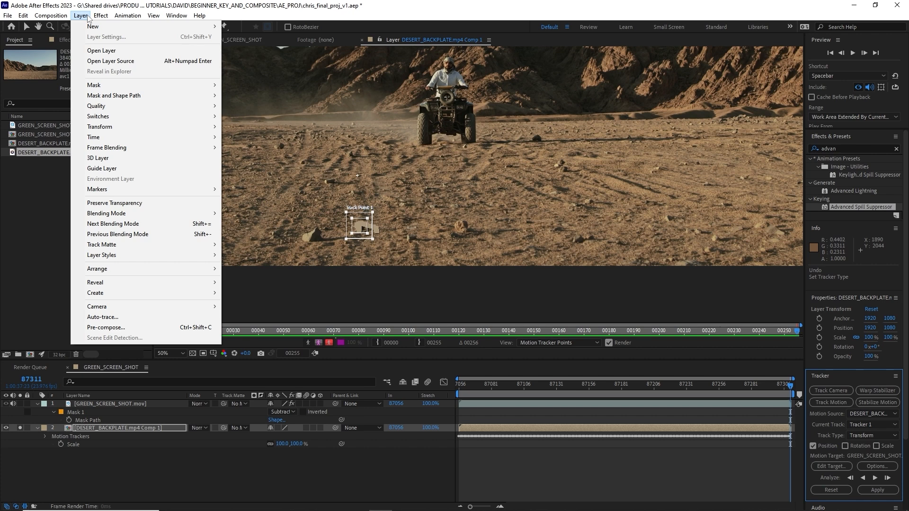
mouse_move(92, 27)
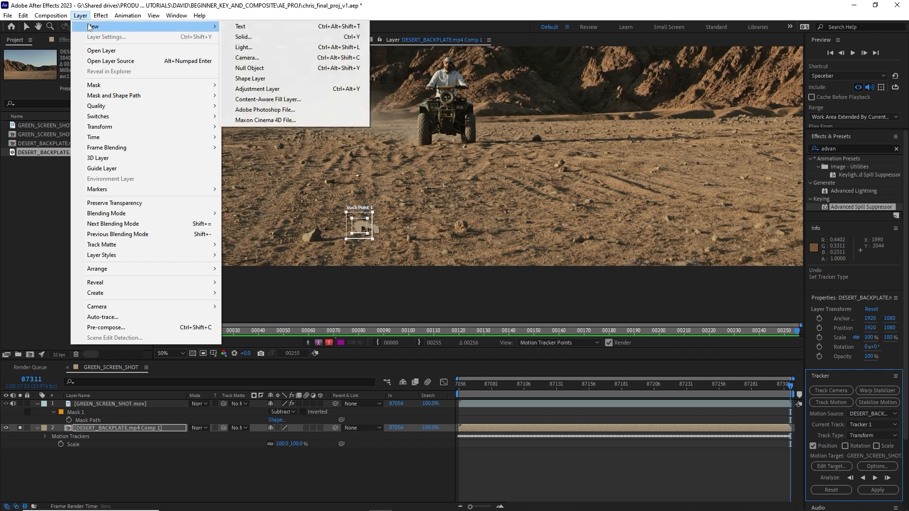
left_click(293, 69)
left_click(161, 427)
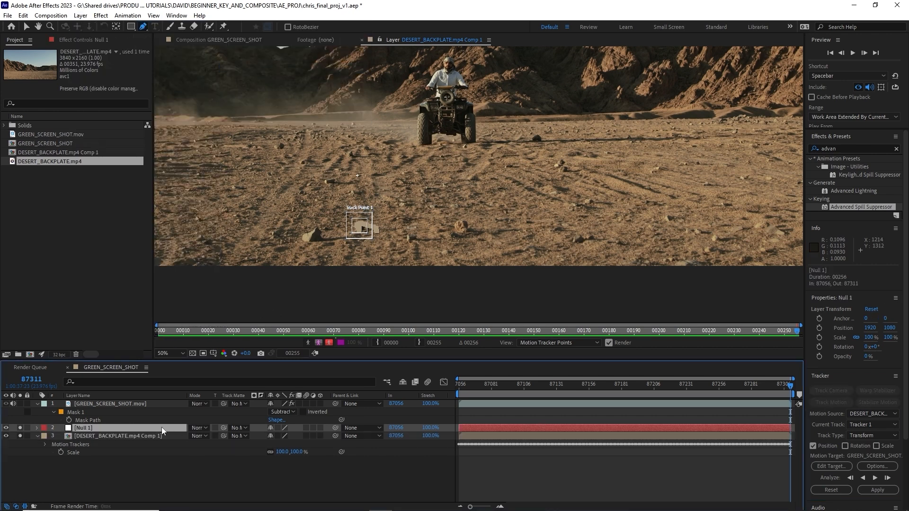
key("Return")
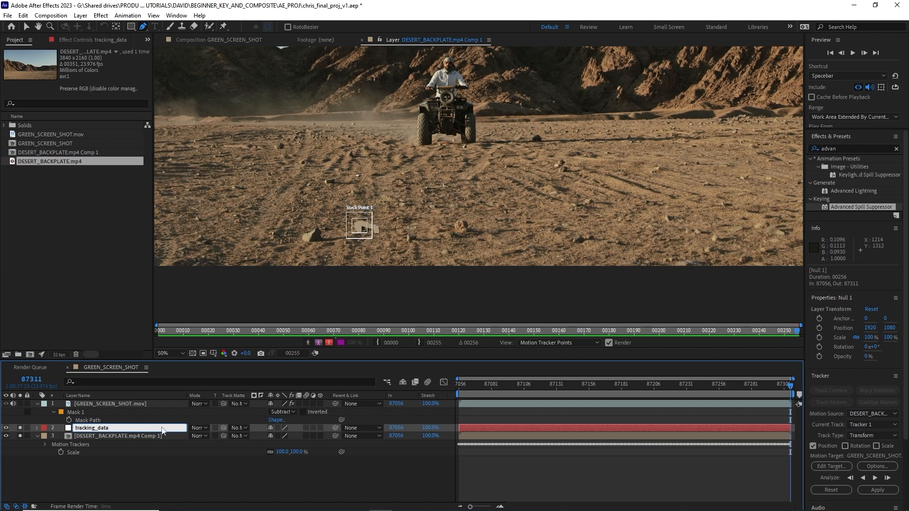
type("tracking_data")
key("Return")
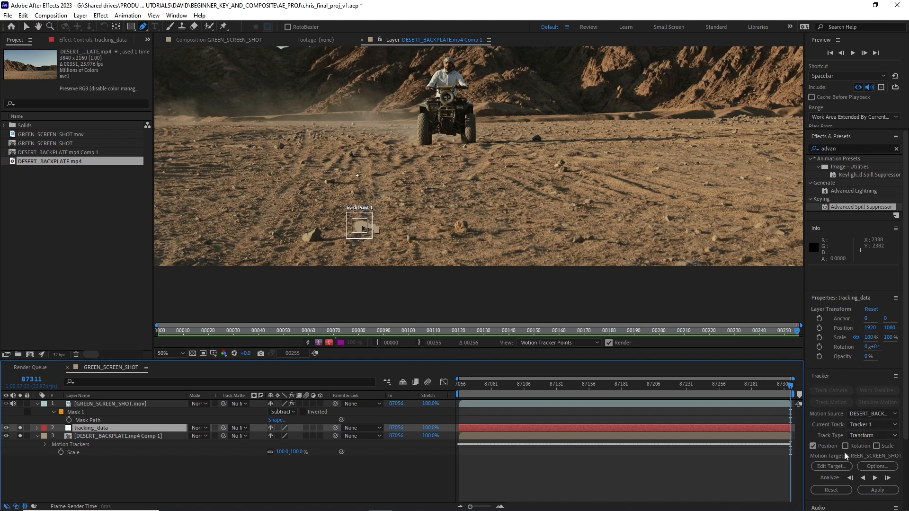
- Set the tracker's motion target to the tracking_data null and apply the track in X and Y
left_click(831, 463)
left_click(711, 260)
left_click(701, 280)
left_click(675, 302)
left_click(878, 490)
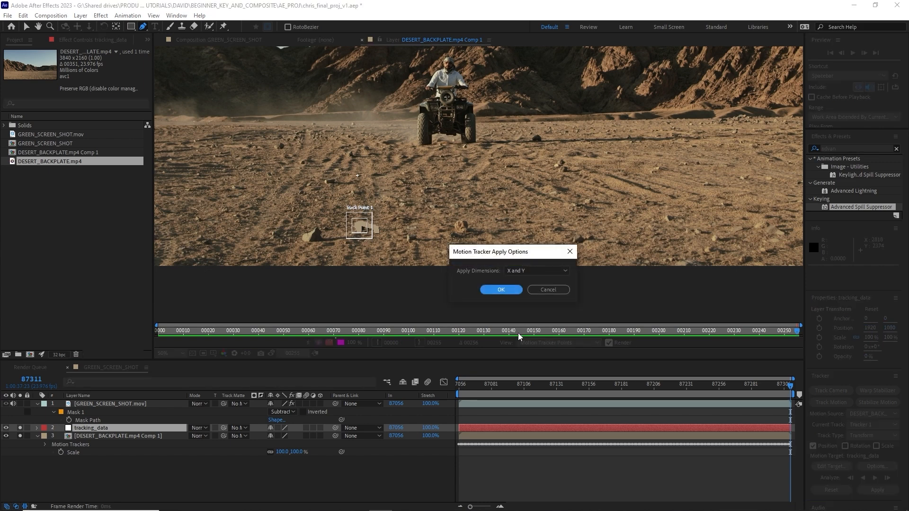
left_click(519, 291)
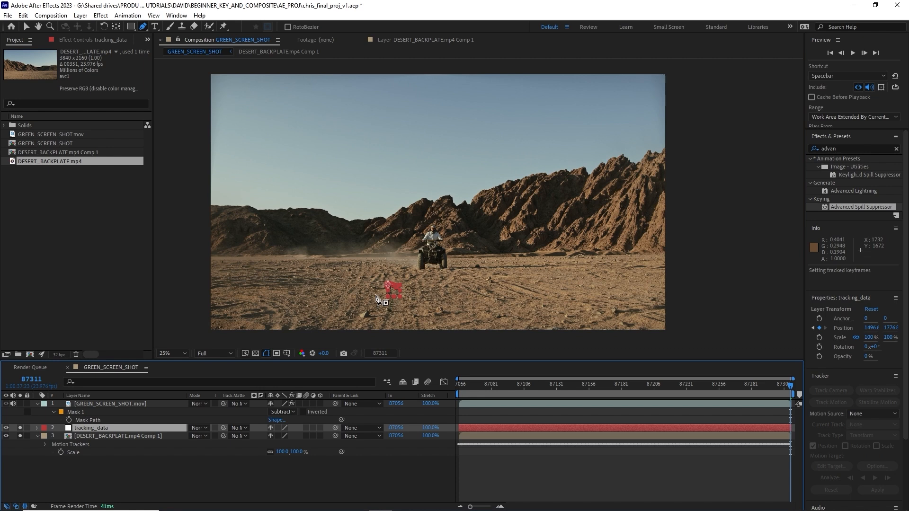
- Return to the first frame and unsolo the tracking_data null and the desert backplate layer
left_click_drag(497, 388, 448, 387)
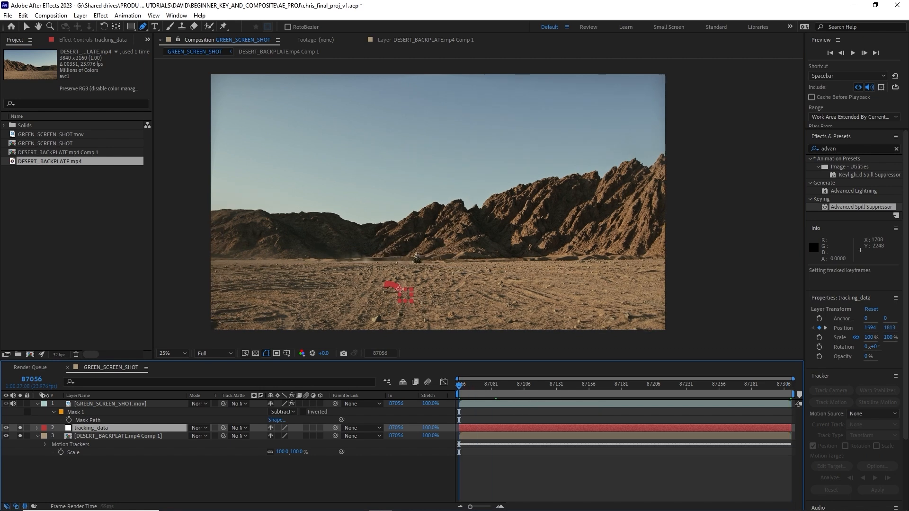
left_click_drag(20, 436, 20, 429)
left_click(35, 459)
- Pre-compose GREEN_SCREEN_SHOT.mov as FOREGROUND_SUBJECT with all attributes moved into the new composition
right_click(109, 404)
left_click(142, 341)
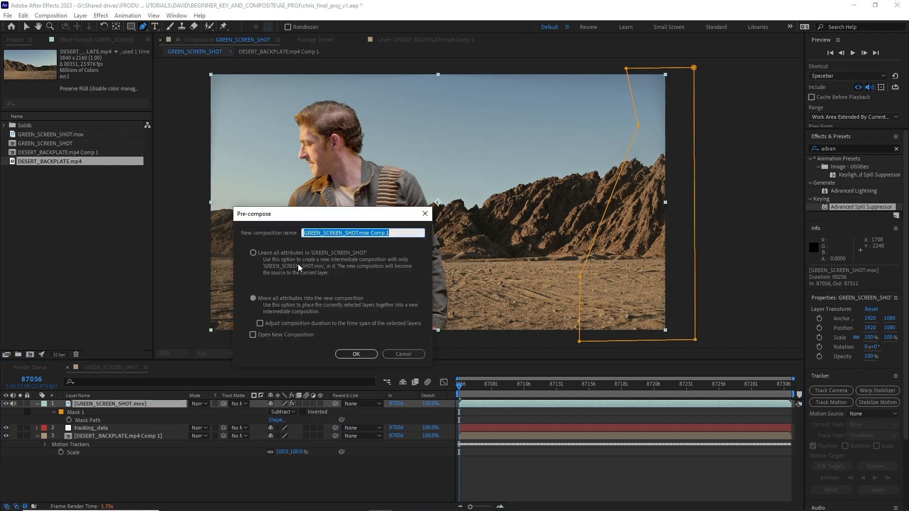
type("F")
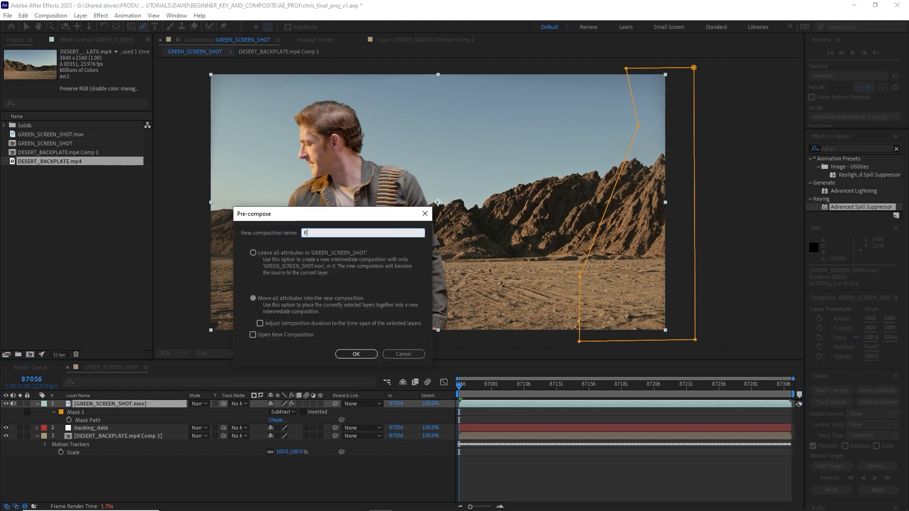
type("OREGROUND_SUBJECT")
key("Return")
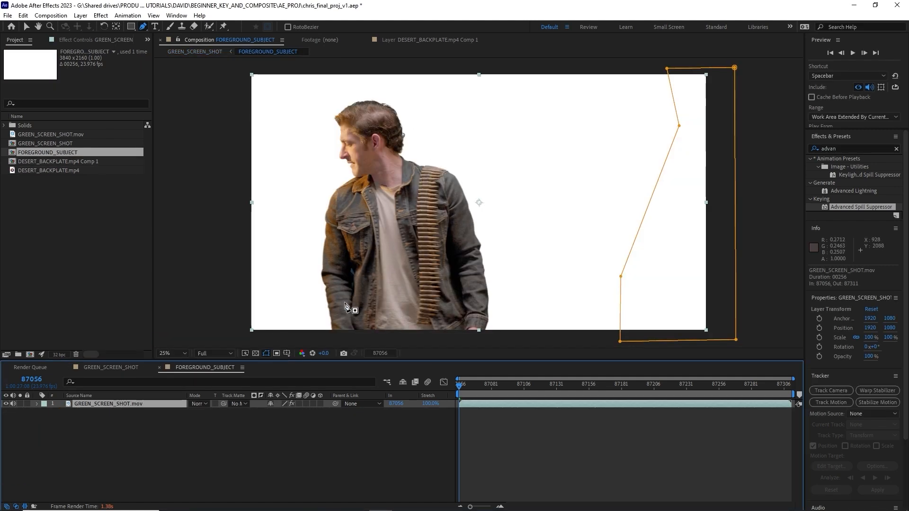
- Show the effects on the keyed footage and add the FOREGROUND_SUBJECT composition to the render queue
left_click(96, 41)
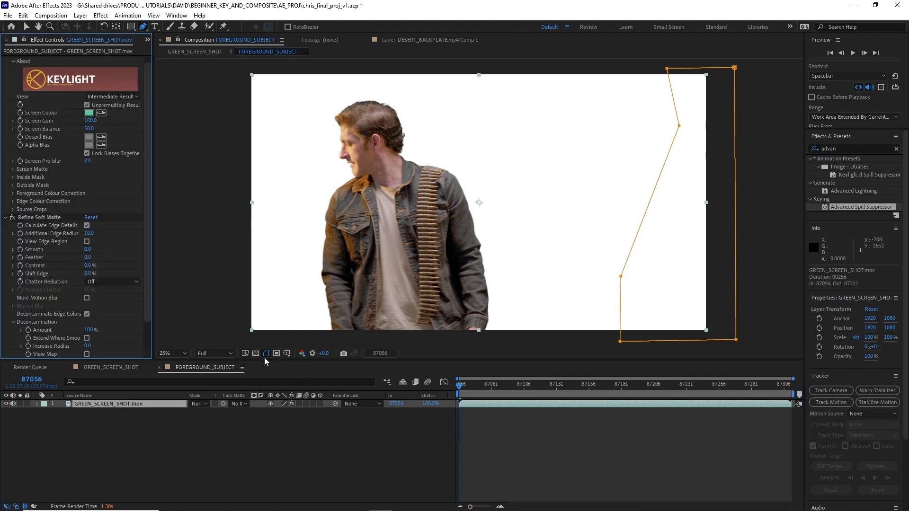
left_click(7, 15)
mouse_move(95, 168)
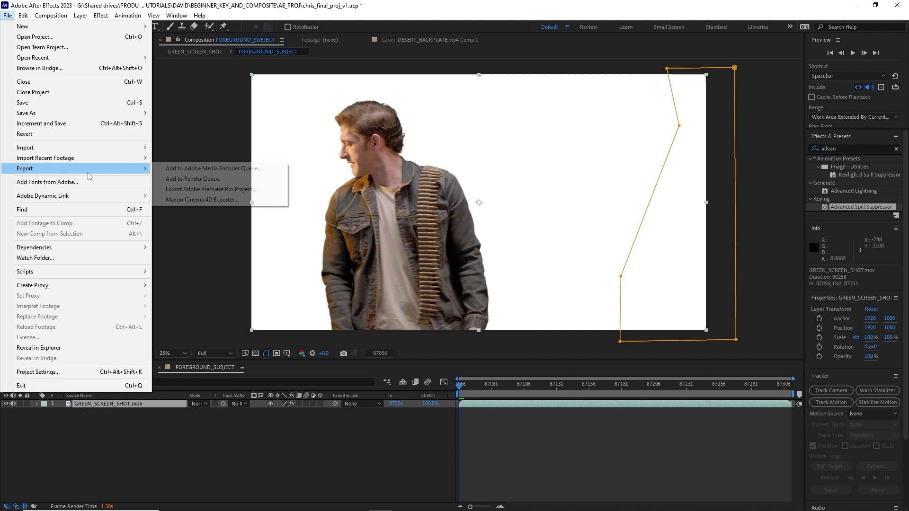
left_click(224, 180)
- Set the render's output module to QuickTime format with RGB + Alpha channels
left_click(65, 425)
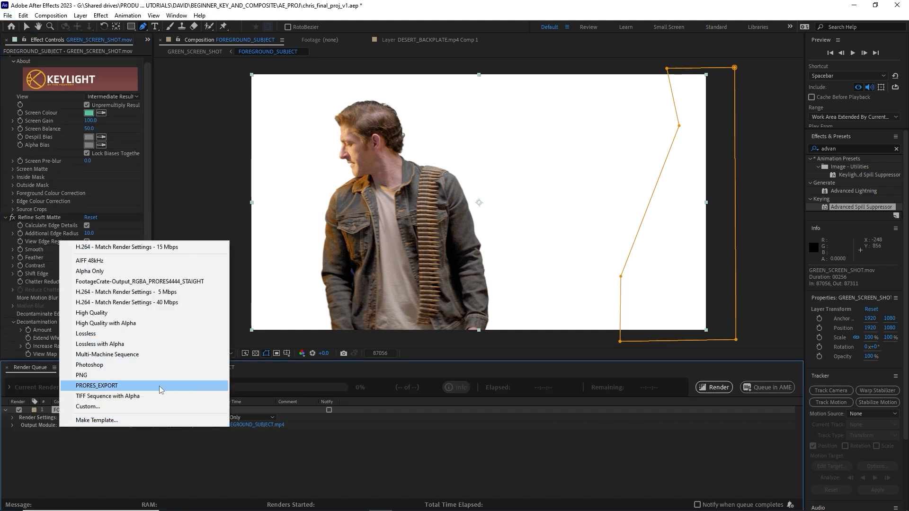
left_click(112, 428)
left_click(113, 428)
left_click(208, 142)
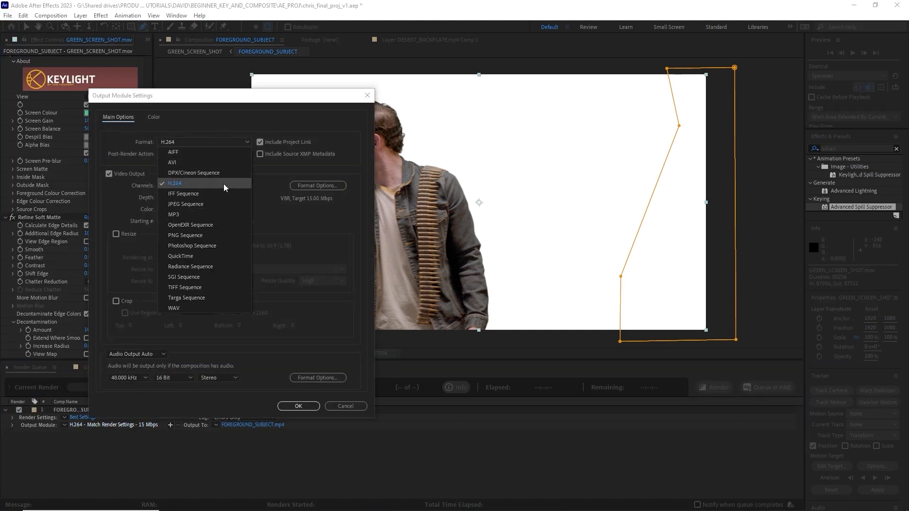
left_click(203, 252)
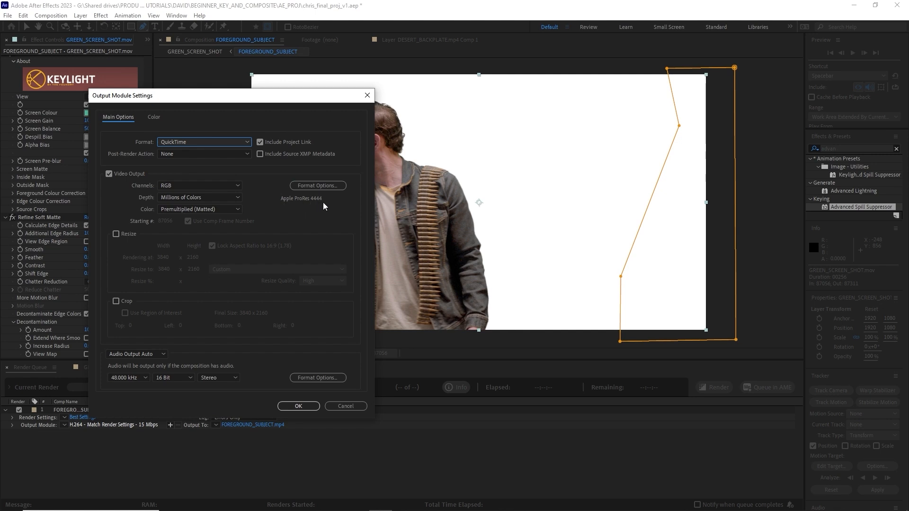
left_click(222, 186)
left_click(183, 216)
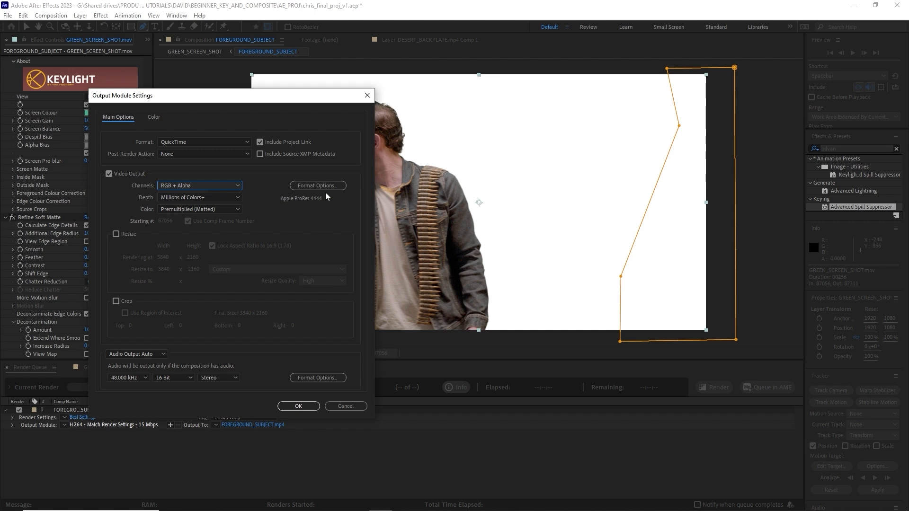
left_click(216, 196)
left_click(256, 218)
left_click_drag(226, 97, 437, 90)
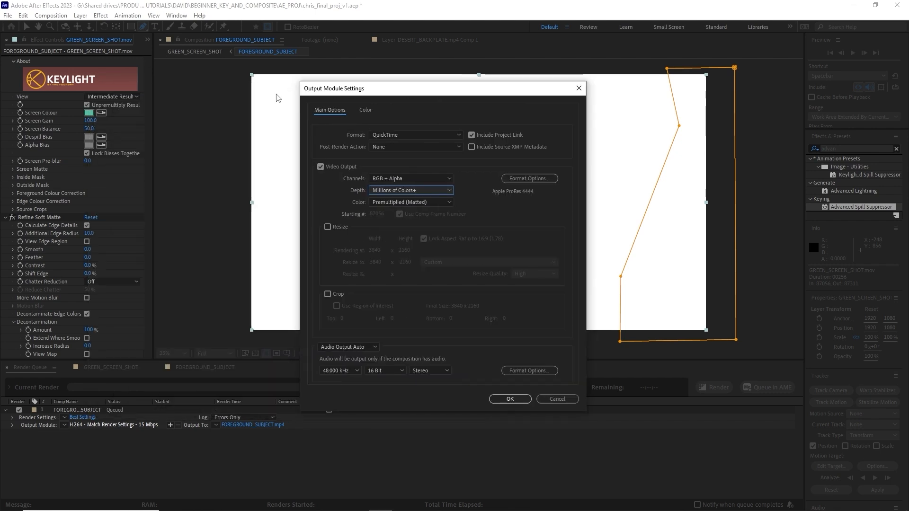
left_click(510, 399)
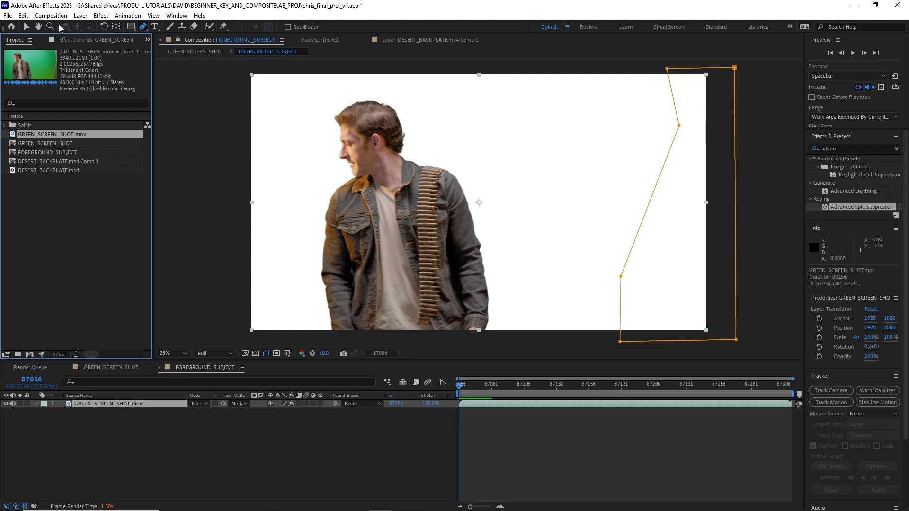
- Set the FOREGROUND_SUBJECT output module's depth to Trillions of Colors+
left_click(32, 368)
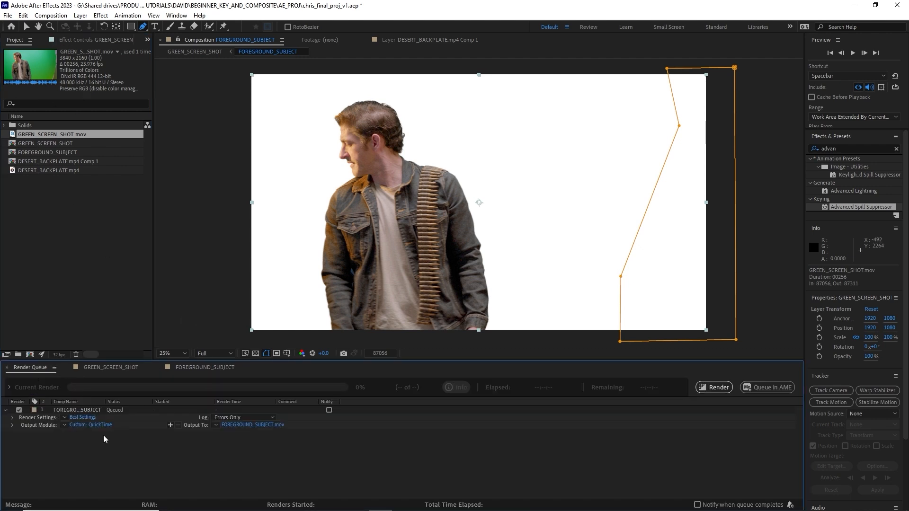
left_click(90, 425)
left_click(423, 190)
left_click(422, 240)
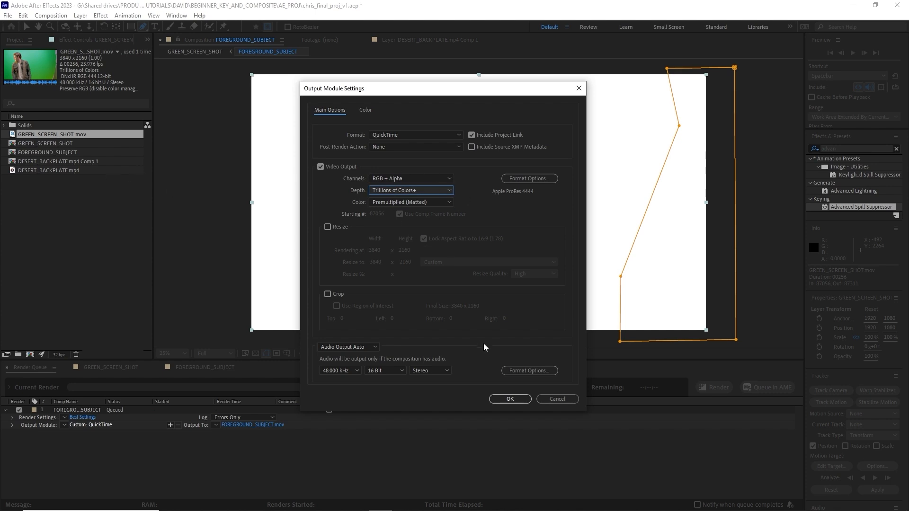
left_click(510, 399)
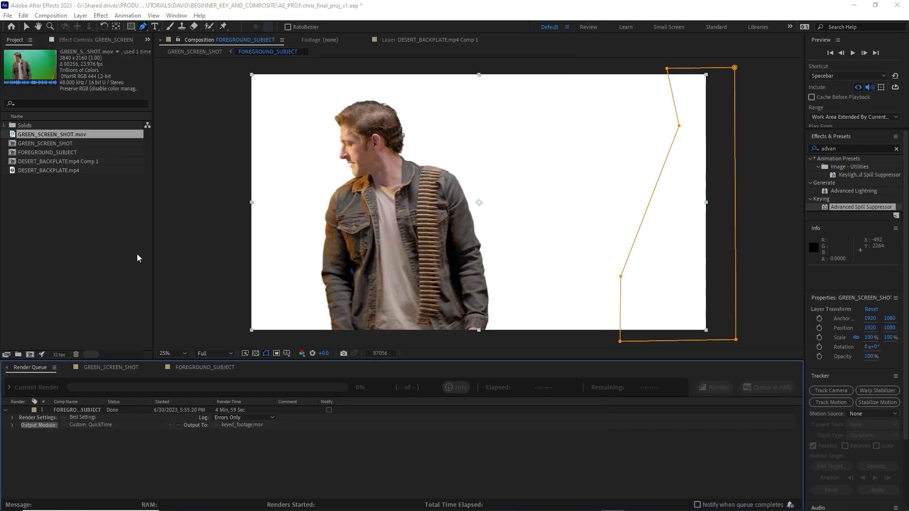
- Import keyed_footage.mov, place it beneath GREEN_SCREEN_SHOT.mov in the FOREGROUND_SUBJECT composition, and hide the original green-screen layer
left_click(118, 240)
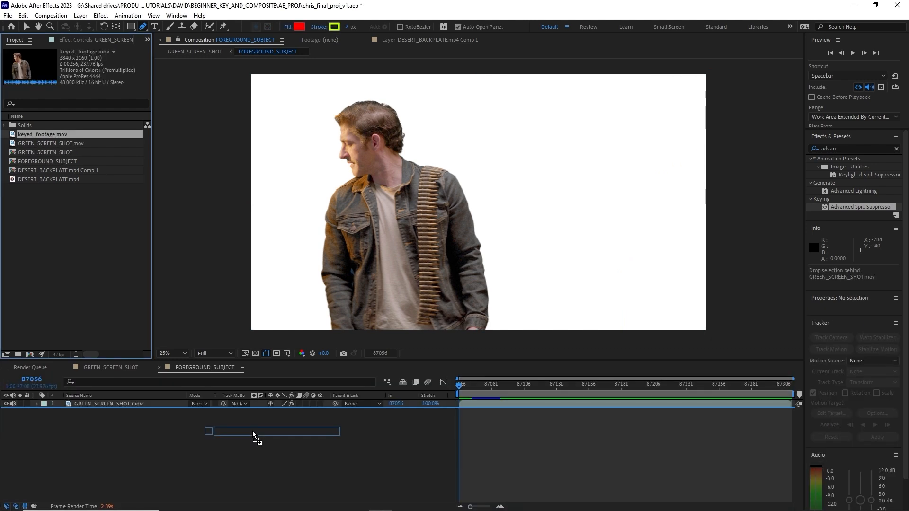
left_click_drag(252, 431, 252, 439)
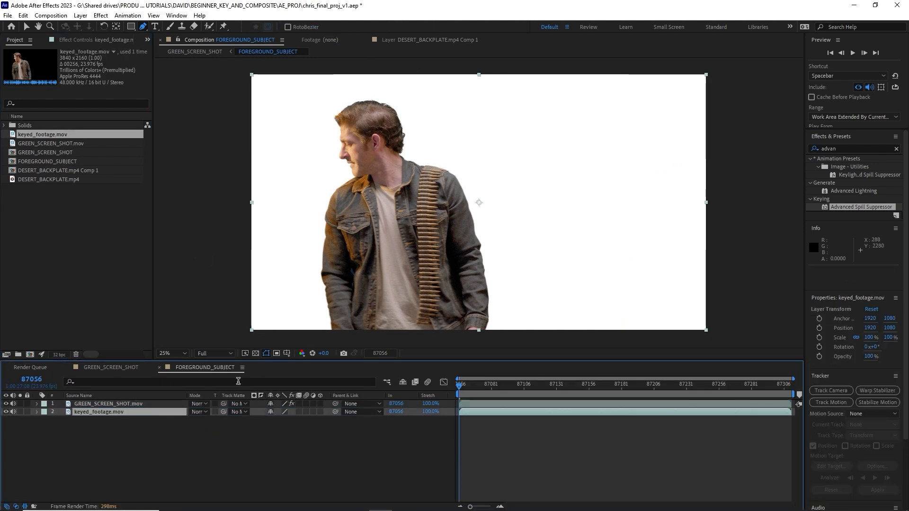
left_click(140, 405)
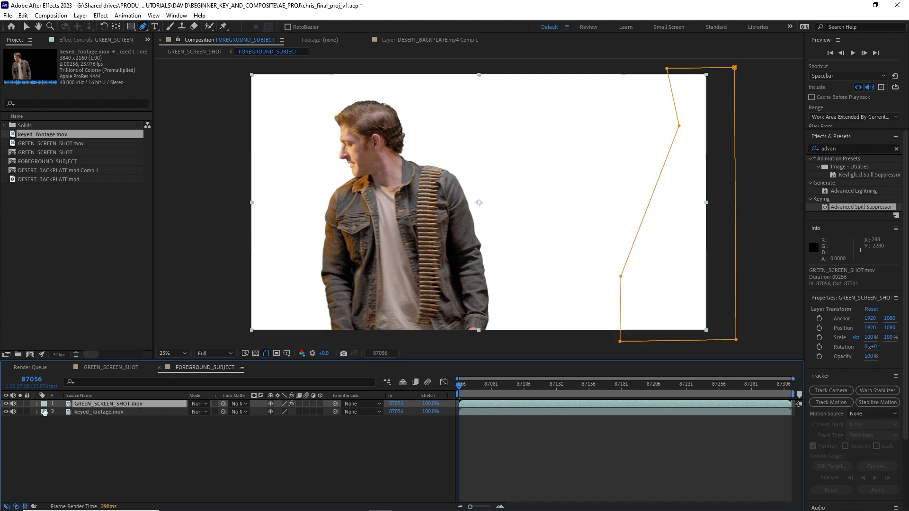
left_click(6, 403)
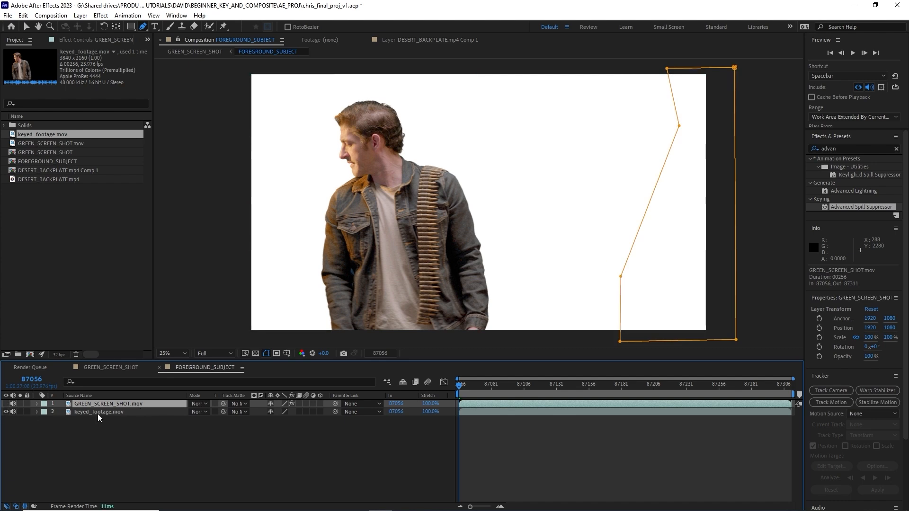
left_click(142, 430)
left_click(118, 415)
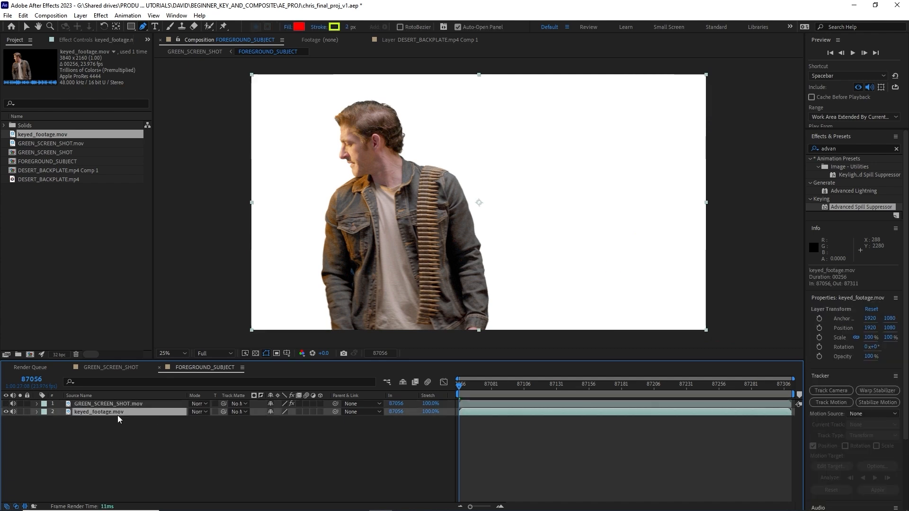
left_click(137, 406)
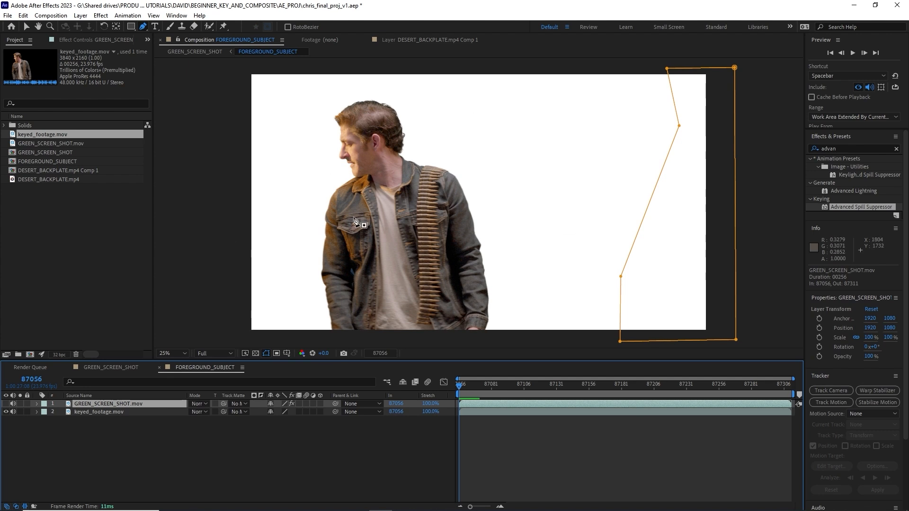
left_click(87, 448)
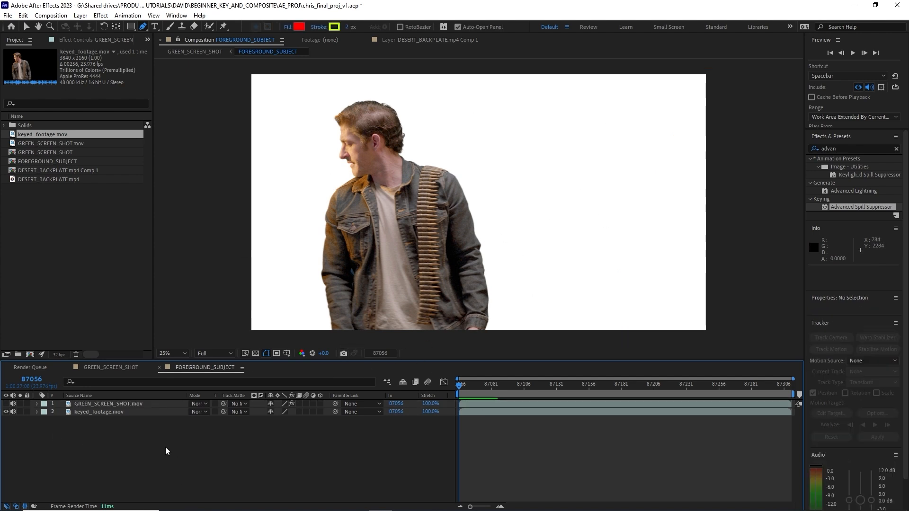
- Return to the GREEN_SCREEN_SHOT composition and parent the FOREGROUND_SUBJECT layer to tracking_data
left_click(204, 52)
left_click(95, 403)
left_click(337, 404)
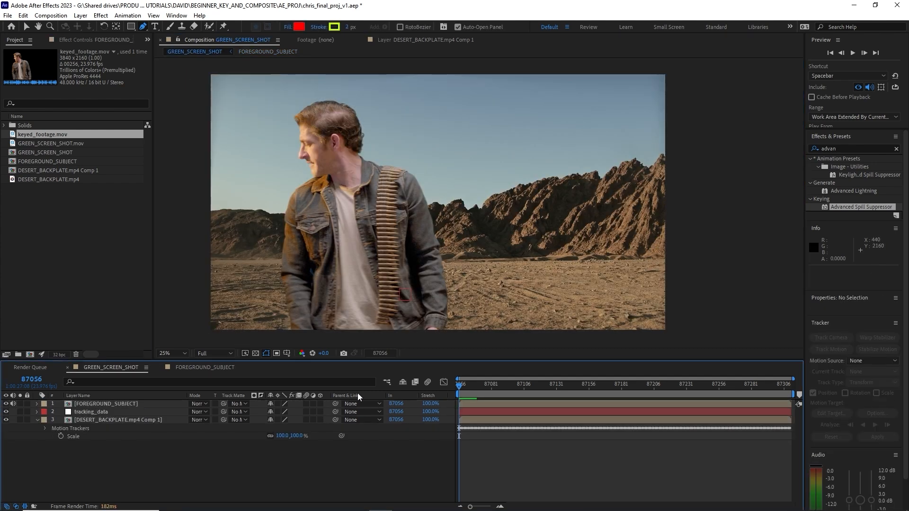
left_click_drag(336, 404, 98, 412)
- Play back and scrub through the composite to check the subject's movement against the backplate, ending at frame 87056
key("space")
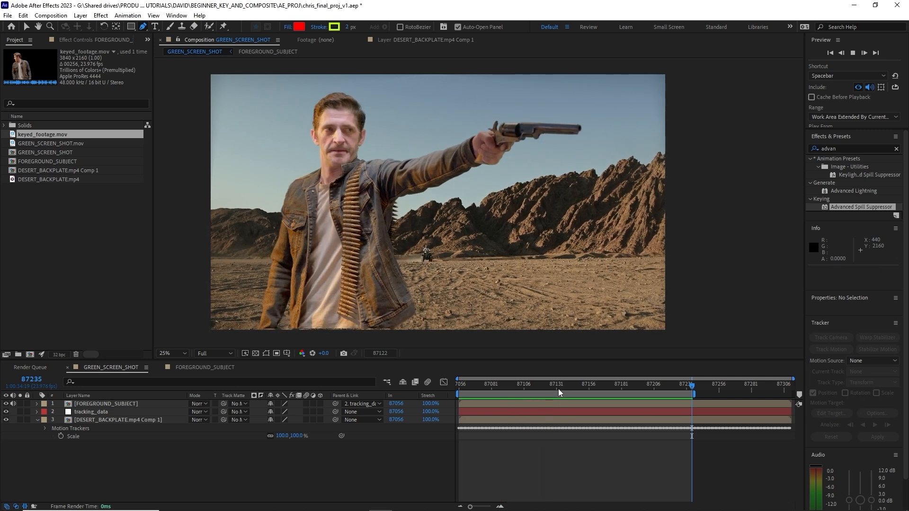
left_click(532, 389)
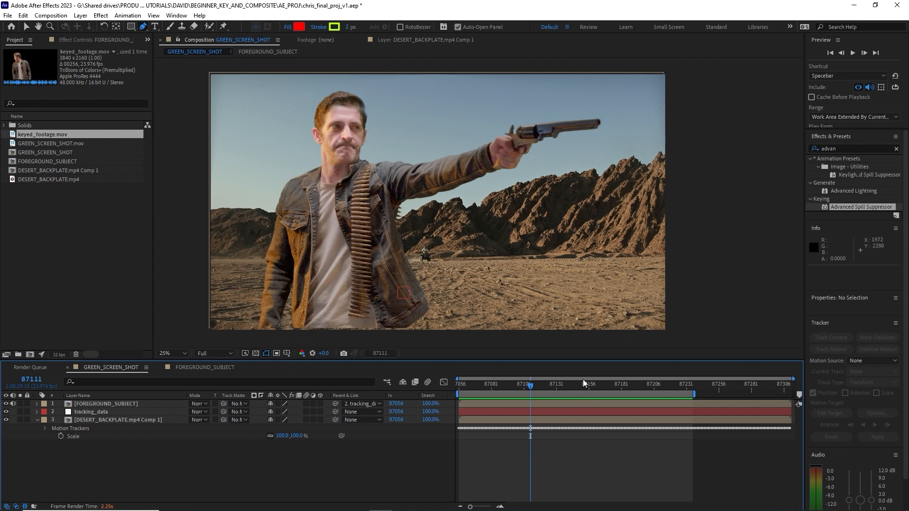
left_click_drag(541, 393, 428, 432)
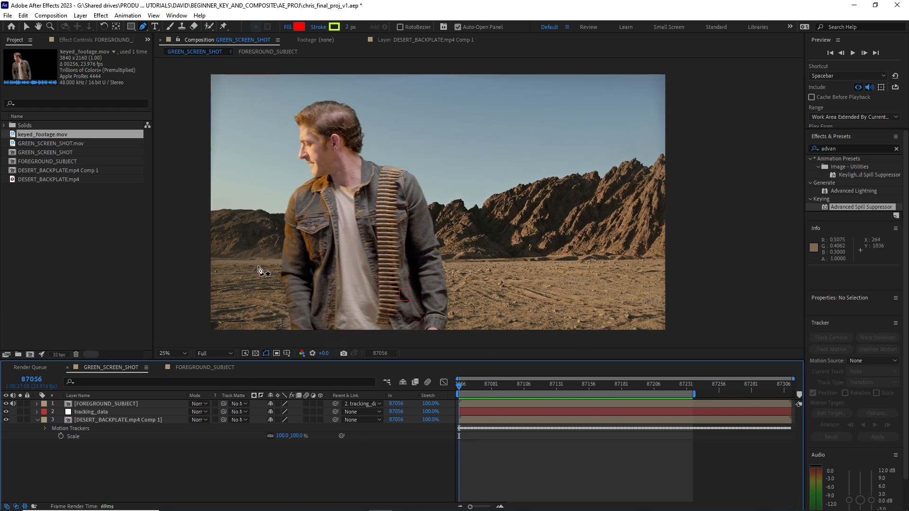
- Solo the DESERT_BACKPLATE.mp4 Comp 1 layer in the GREEN_SCREEN_SHOT composition
left_click(137, 423)
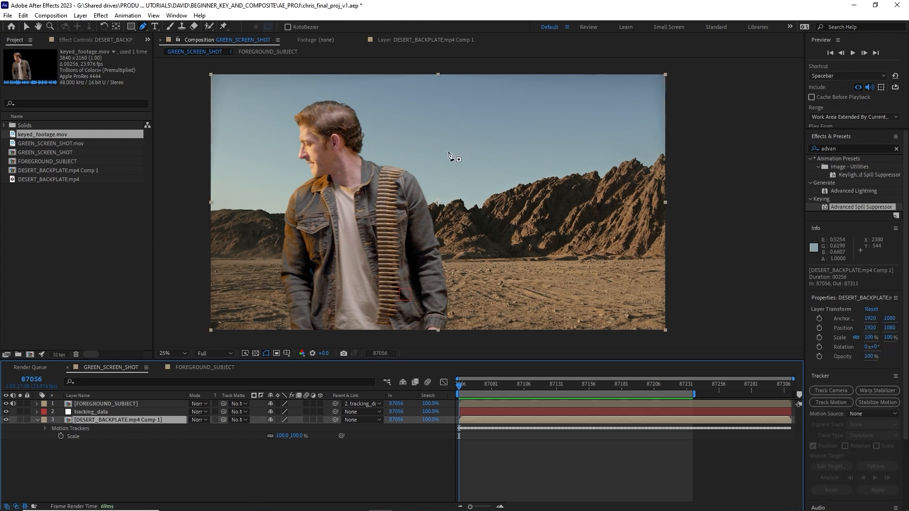
left_click(21, 428)
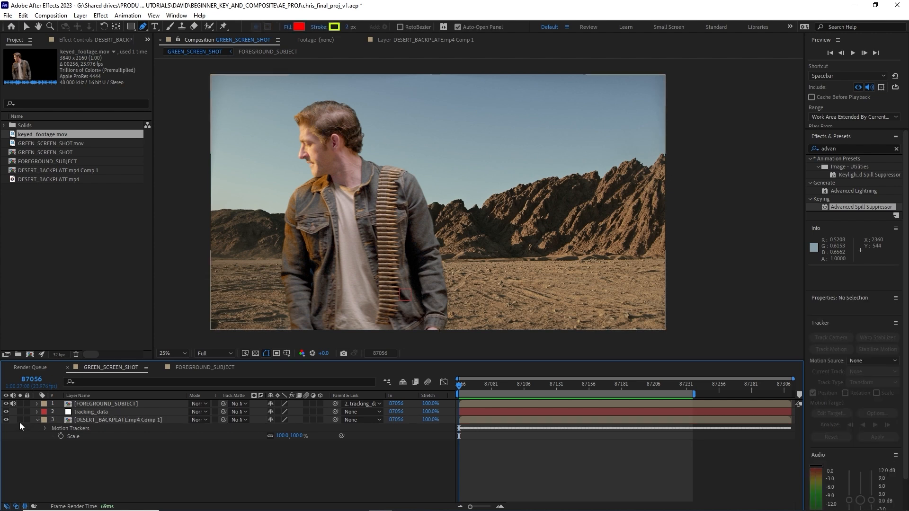
left_click(20, 420)
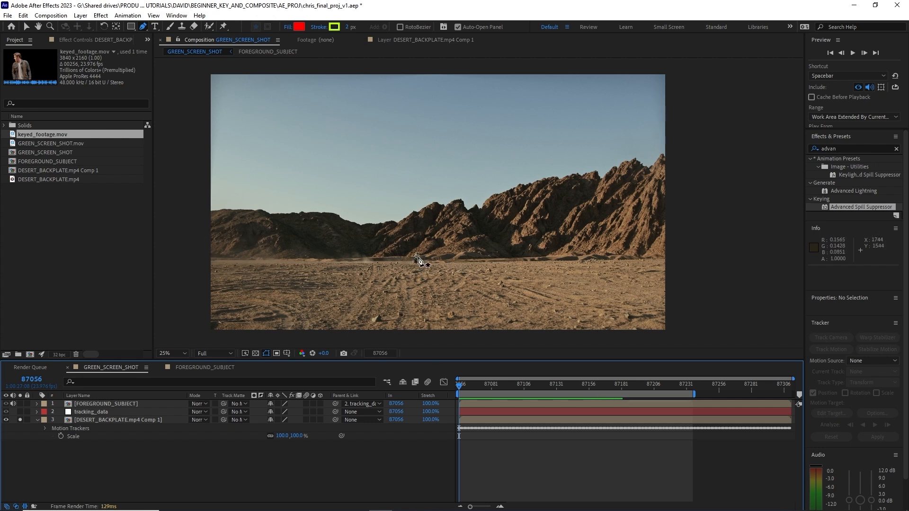
- Open DESERT_BACKPLATE.mp4 Comp 1 and slide its footage layer earlier in time to an in point of -348
double_click(149, 420)
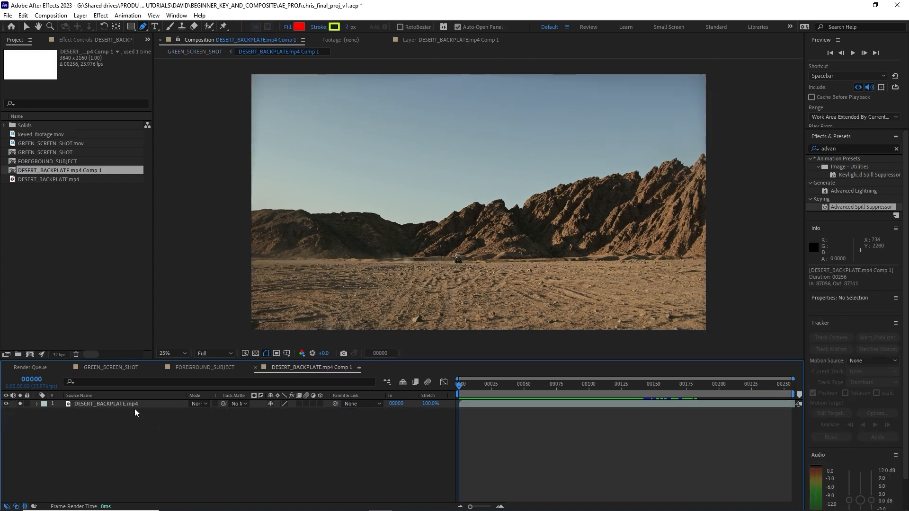
left_click(135, 405)
left_click_drag(778, 399, 324, 443)
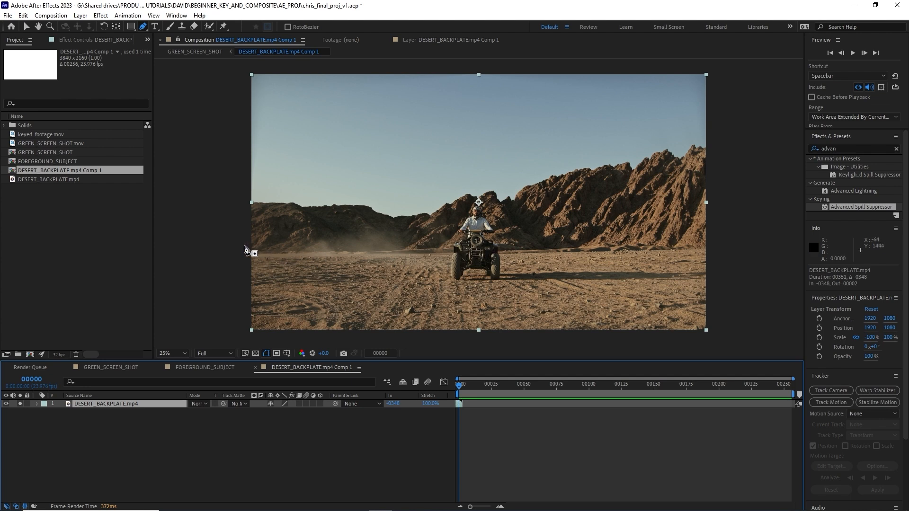
left_click(203, 421)
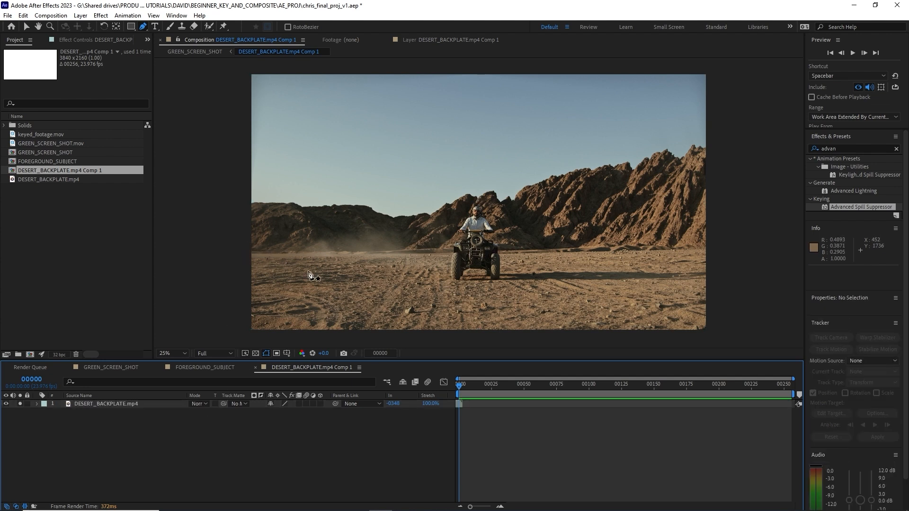
- Draw a straight shape line across the full frame with the Pen tool and adjust its end points to match the desert horizon
left_click(248, 246)
left_click(716, 247)
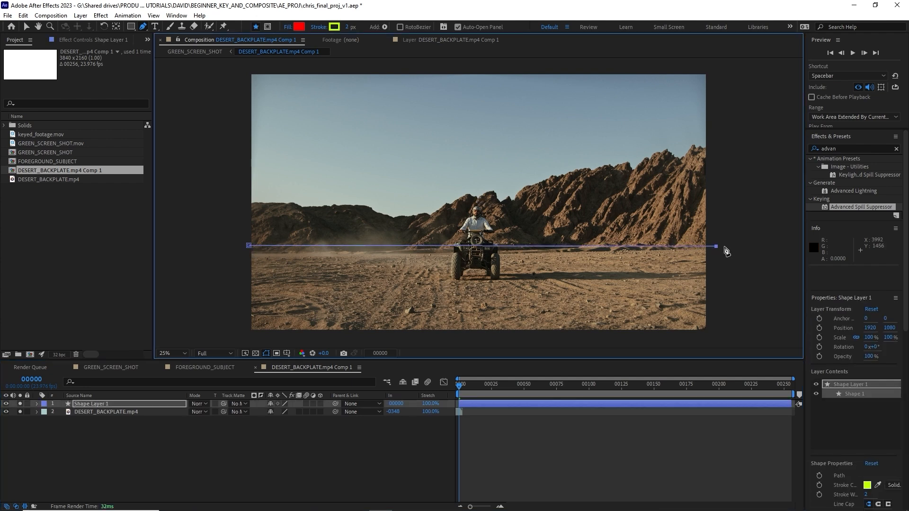
key("v")
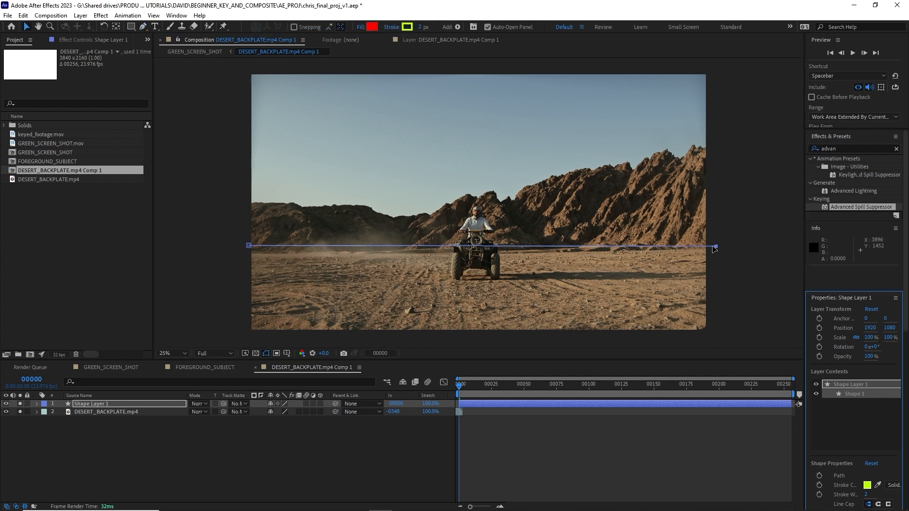
left_click_drag(717, 247, 723, 248)
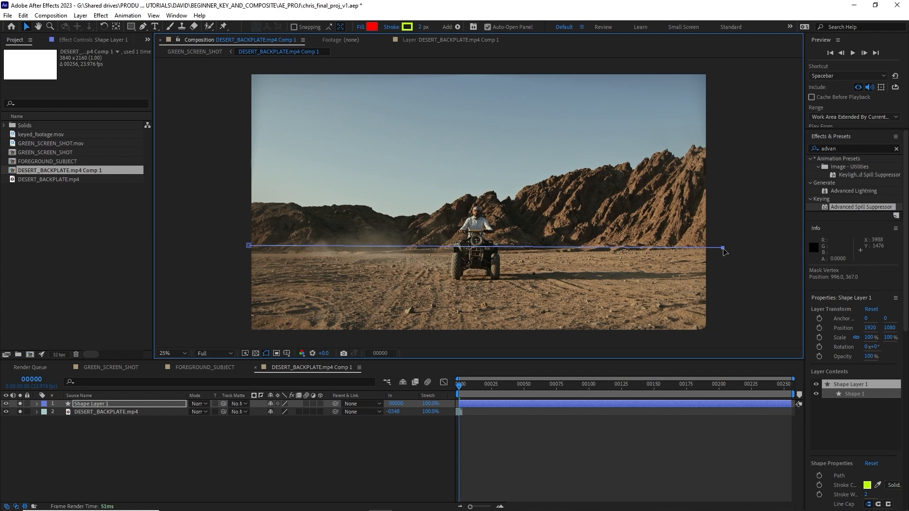
left_click_drag(249, 246, 250, 249)
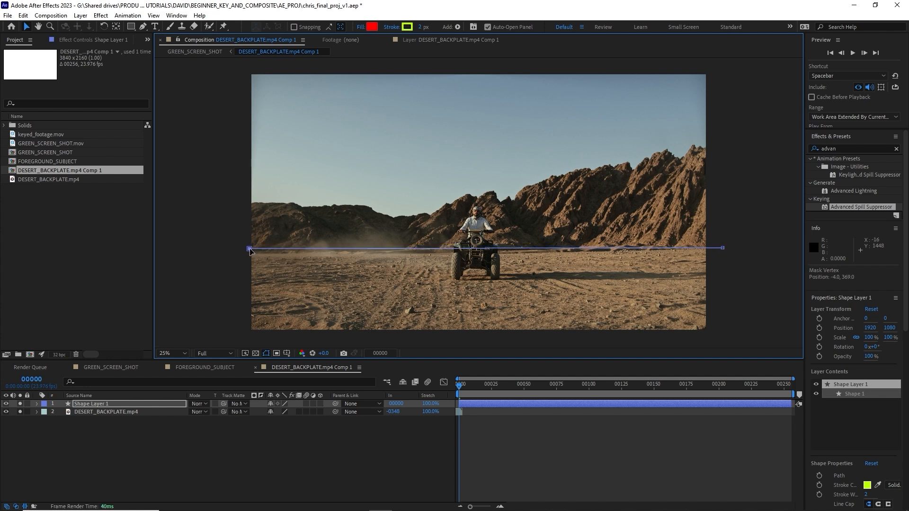
left_click_drag(250, 251, 252, 245)
left_click_drag(723, 247, 727, 247)
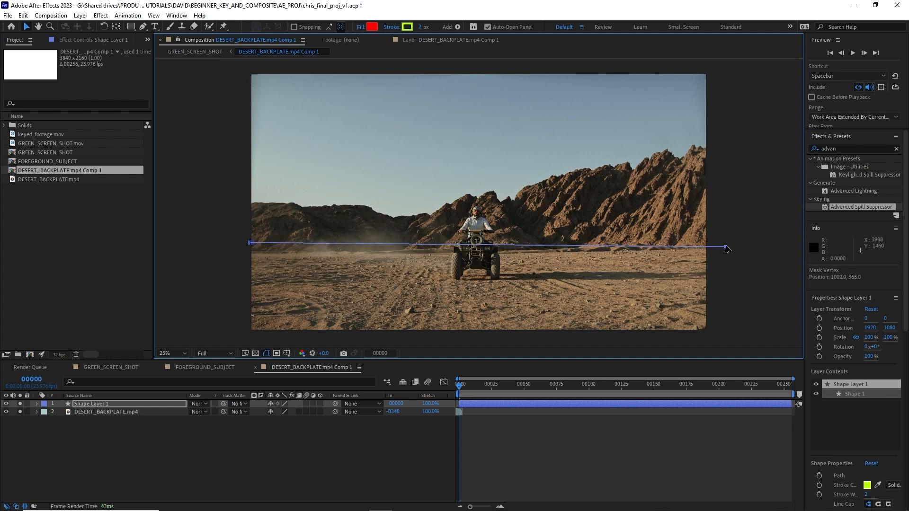
left_click_drag(248, 243, 244, 246)
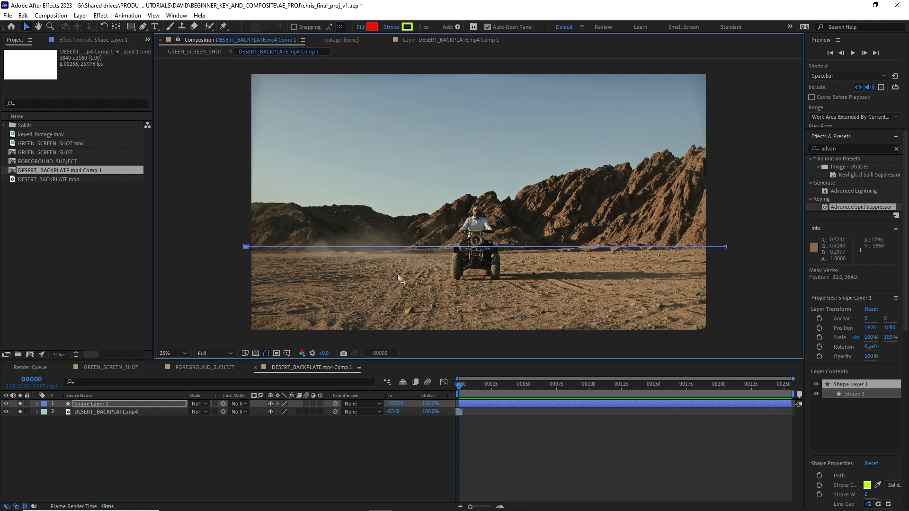
left_click_drag(247, 249, 246, 237)
key("ctrl+z")
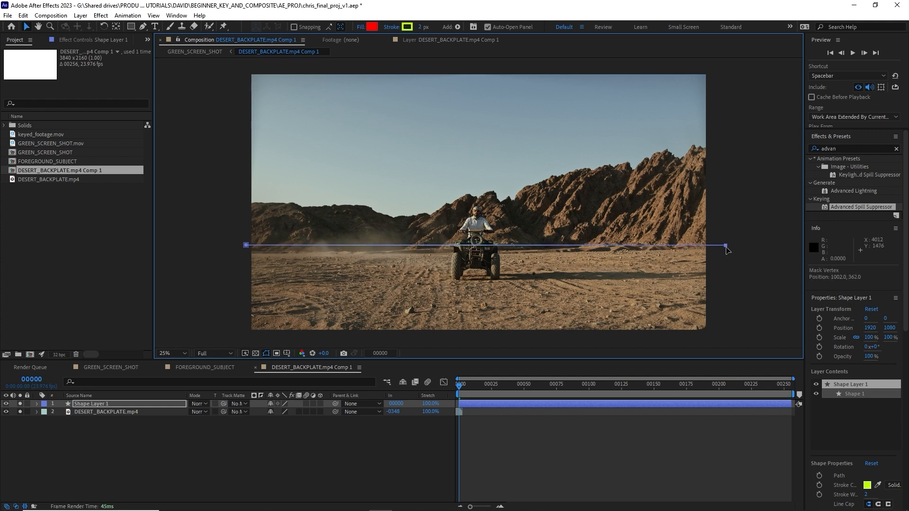
- Rename the line's layer horizon_line_desert and move the DESERT_BACKPLATE.mp4 layer's start back to frame 00000
left_click(144, 404)
key("Return")
type("horiz")
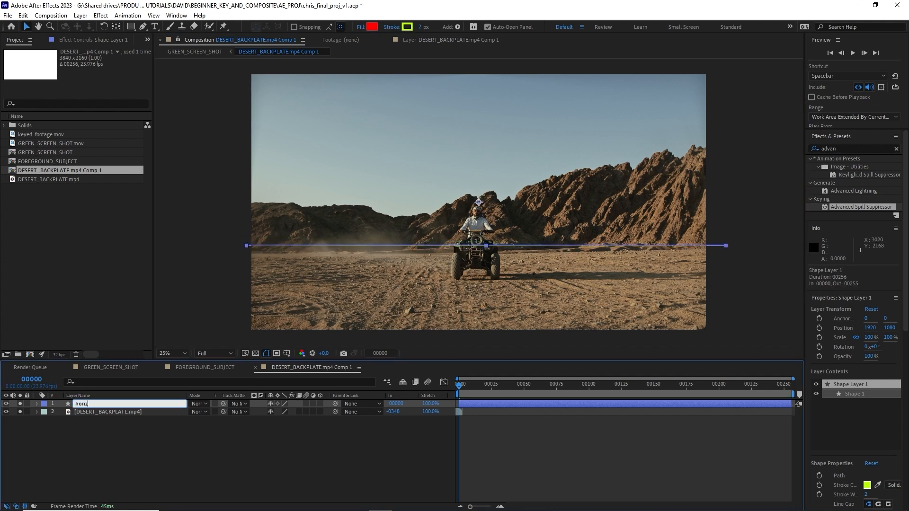
type("on_line_desert")
left_click(127, 412)
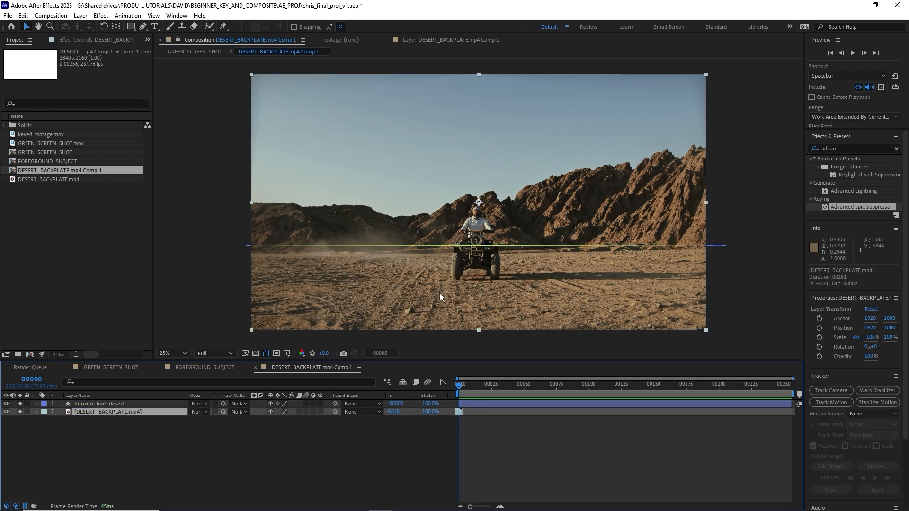
key("bracketleft")
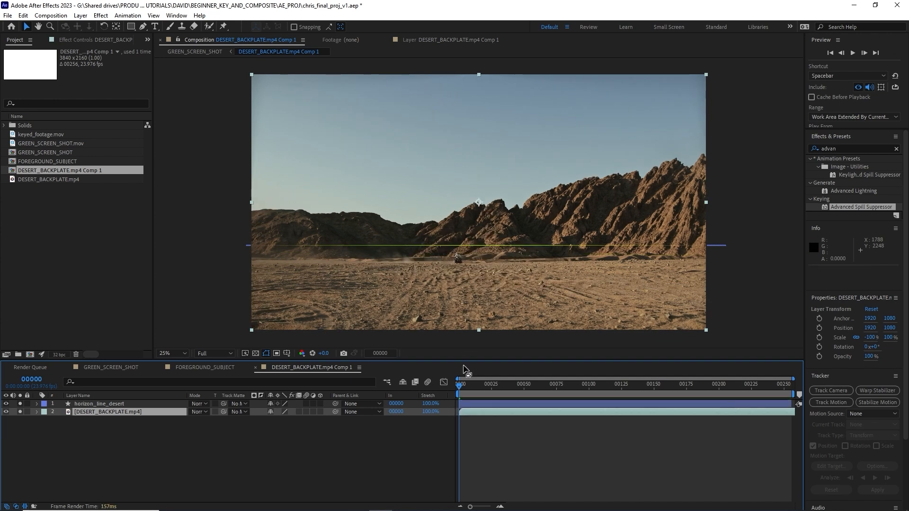
- Move the horizon_line_desert layer out of the backplate composition into GREEN_SCREEN_SHOT, directly above DESERT_BACKPLATE.mp4 Comp 1
left_click(105, 406)
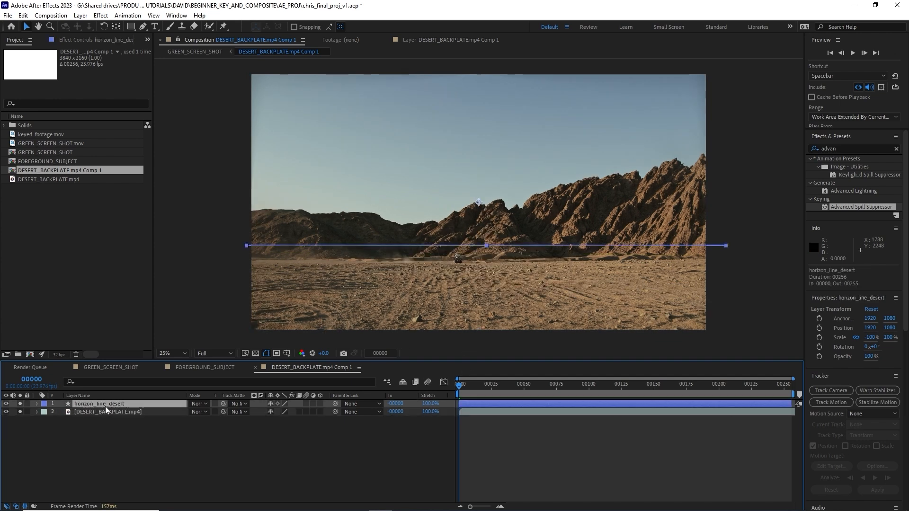
key("ctrl+c")
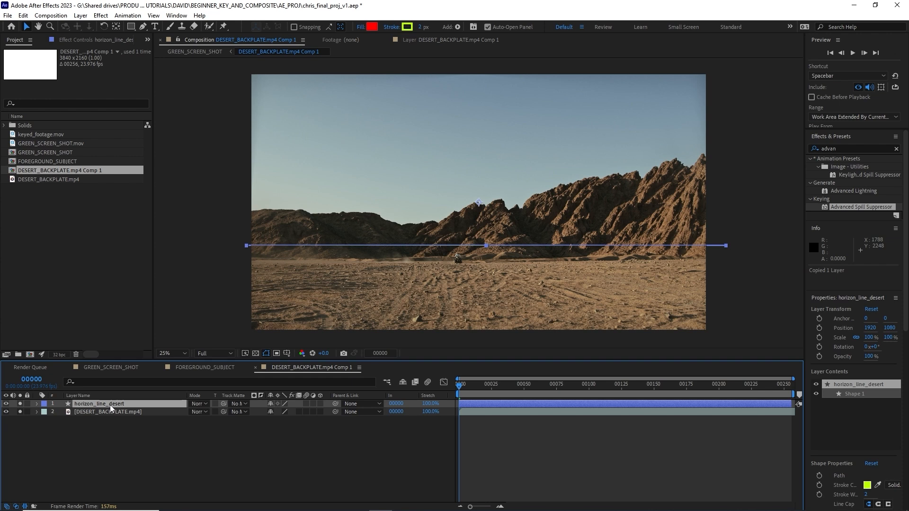
key("Delete")
left_click(194, 52)
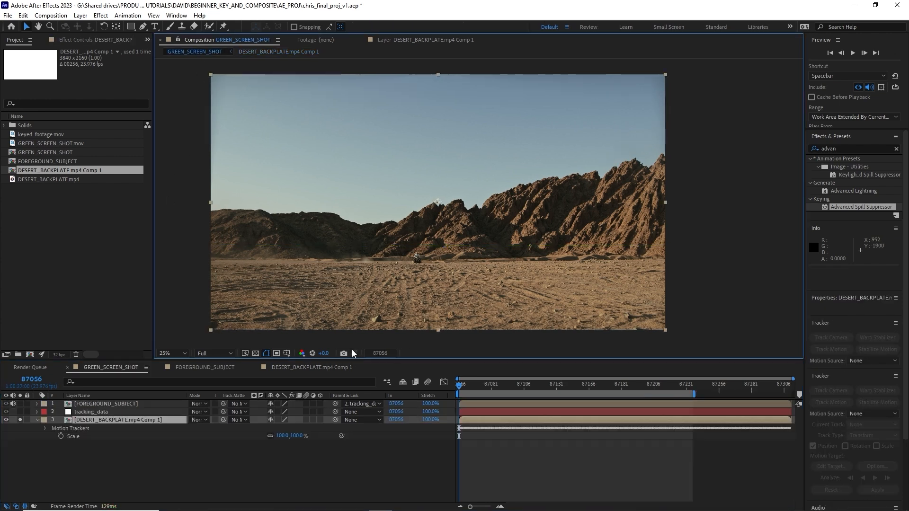
key("ctrl+v")
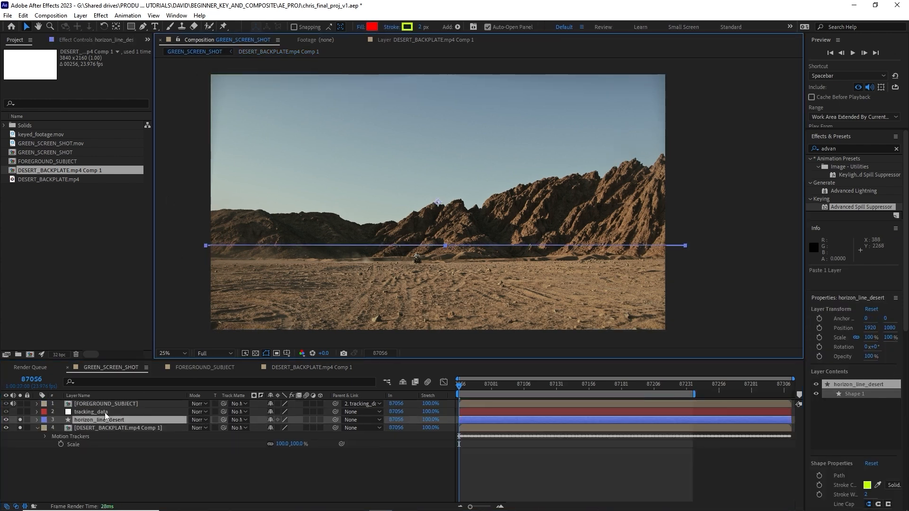
left_click(172, 481)
- Solo the FOREGROUND_SUBJECT layer and turn off solo for horizon_line_desert and DESERT_BACKPLATE.mp4 Comp 1
left_click(112, 405)
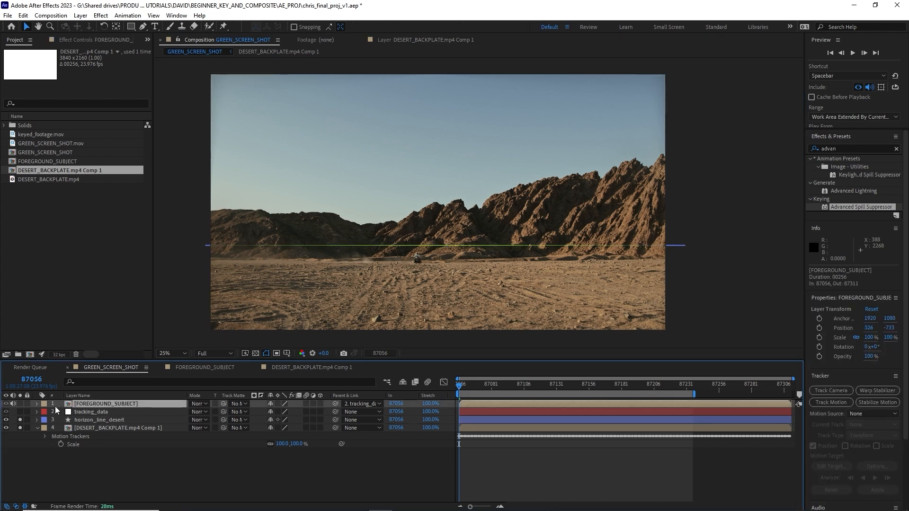
left_click(20, 404)
left_click(20, 420)
left_click(20, 428)
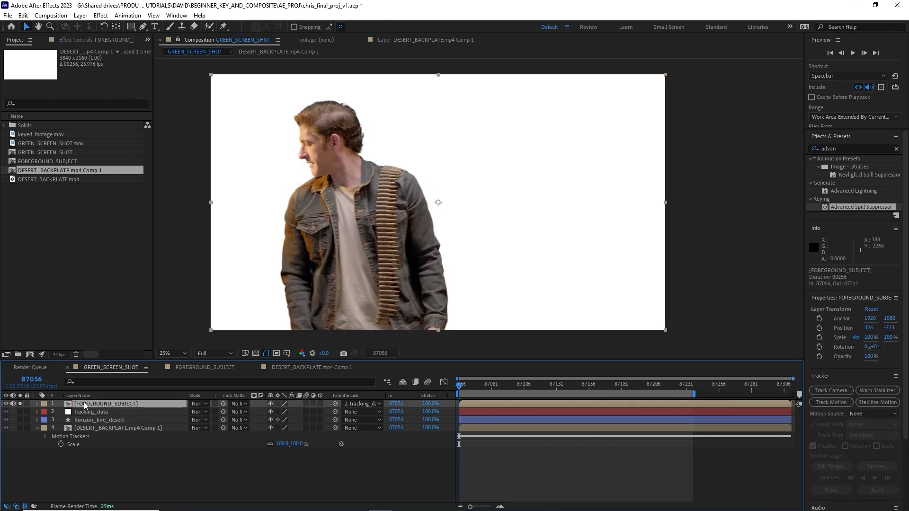
- Open the FOREGROUND_SUBJECT composition and examine the actor's jacket and ammunition belt at frame 87181 for perspective cues
double_click(85, 404)
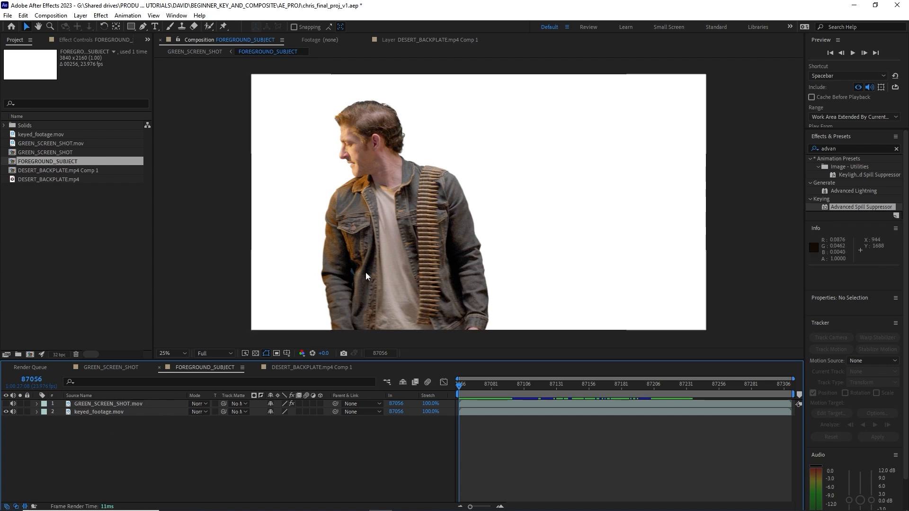
left_click_drag(564, 385, 623, 395)
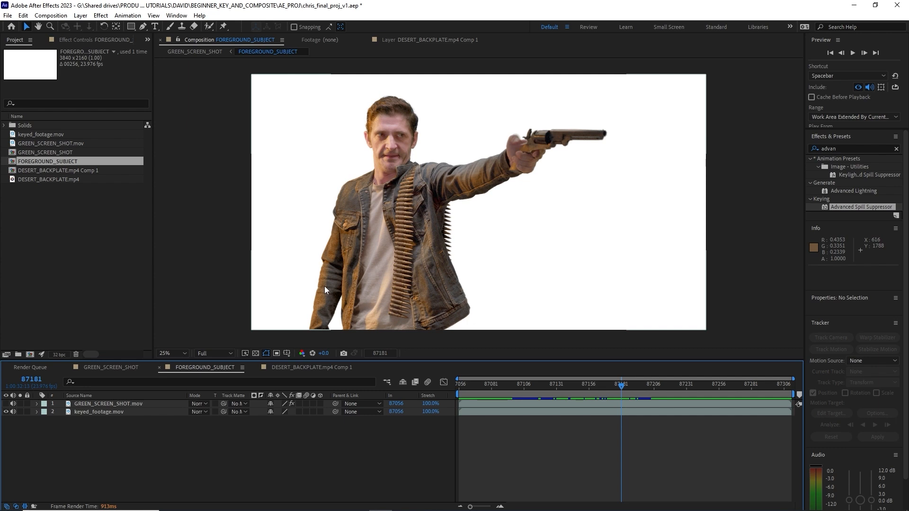
key("period")
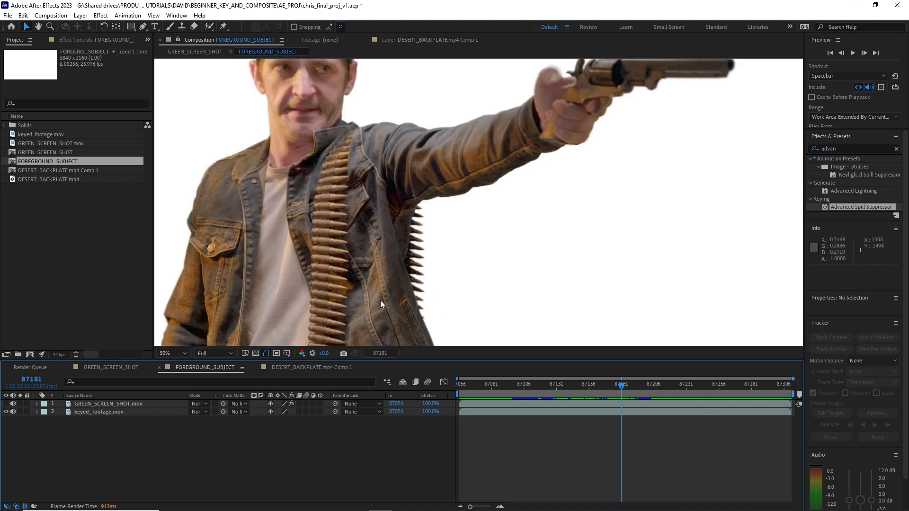
left_click_drag(341, 265, 371, 194)
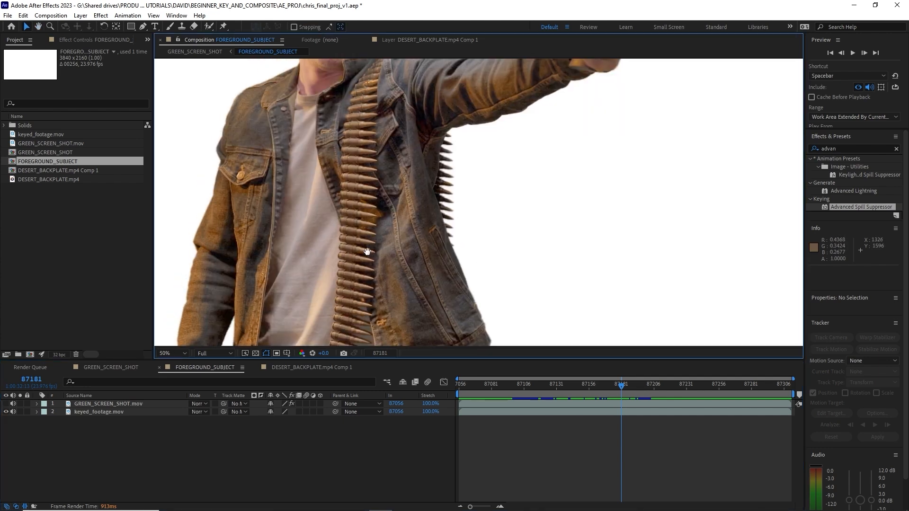
left_click_drag(368, 238, 384, 182)
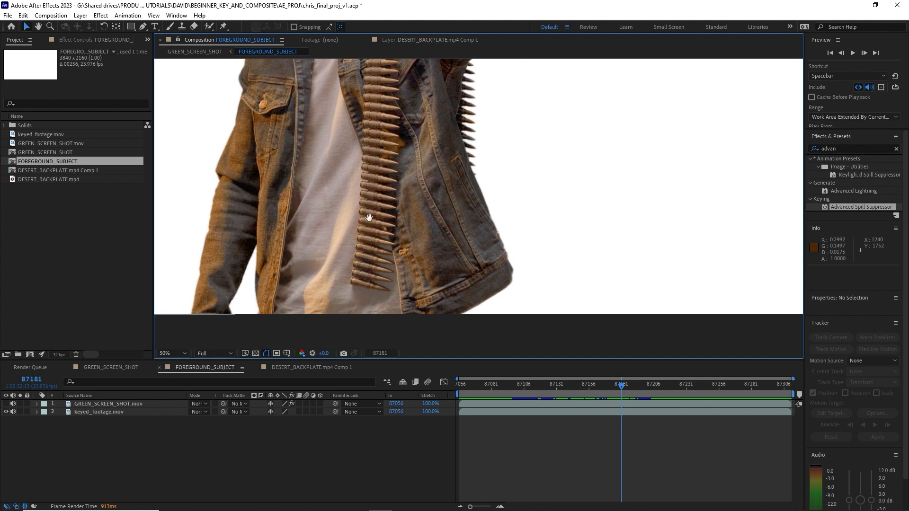
left_click_drag(370, 219, 354, 231)
key("comma")
left_click_drag(405, 193, 353, 213)
- At frame 87134, draw a straight shape line across the full frame at the actor's waist with the Pen tool and level its end points
left_click_drag(540, 388, 561, 389)
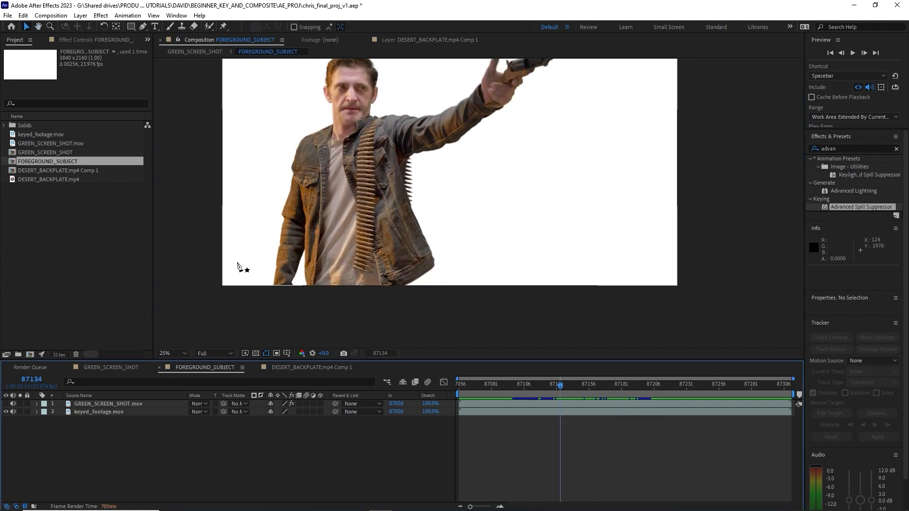
key("g")
left_click(213, 252)
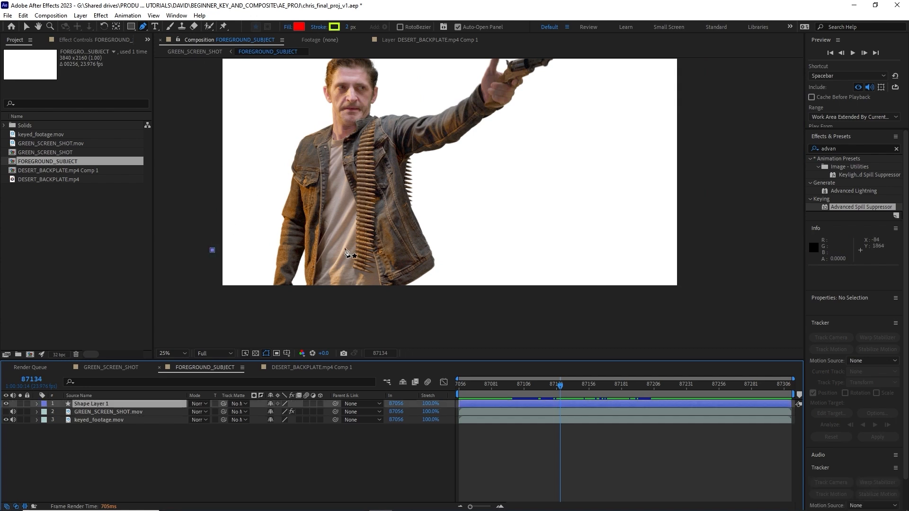
left_click(717, 260)
key("v")
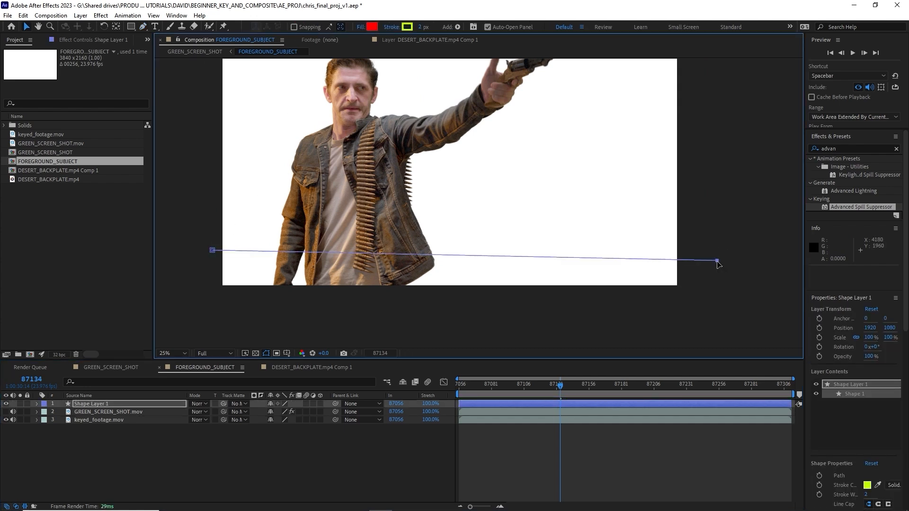
left_click_drag(717, 261, 717, 255)
- Rename the new line's layer subject_horizon_line
left_click(95, 405)
key("Return")
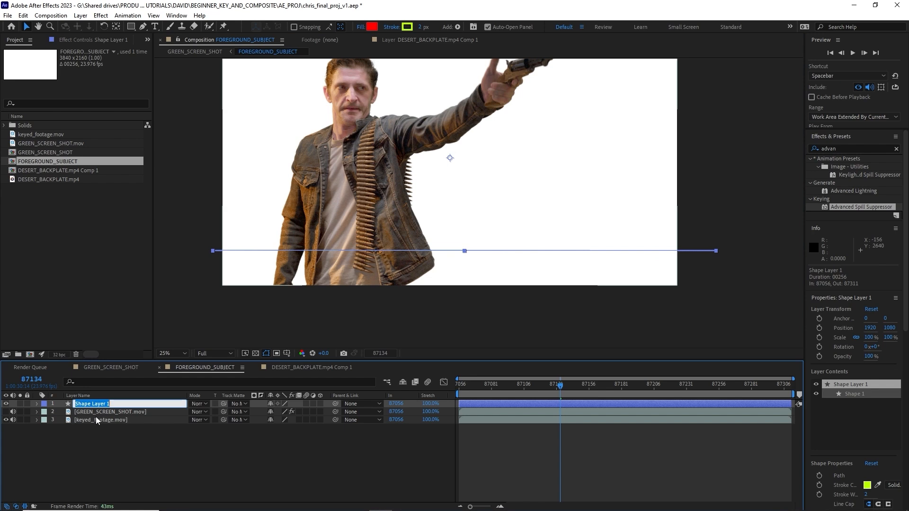
type("subject_horizon_line")
key("Return")
- Move the subject_horizon_line layer out of FOREGROUND_SUBJECT into the GREEN_SCREEN_SHOT composition, above all other layers
key("ctrl+c")
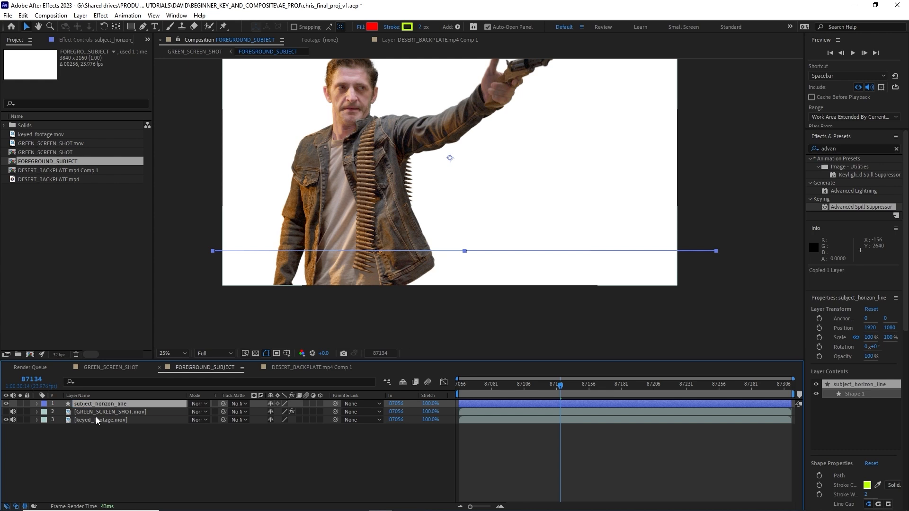
key("Delete")
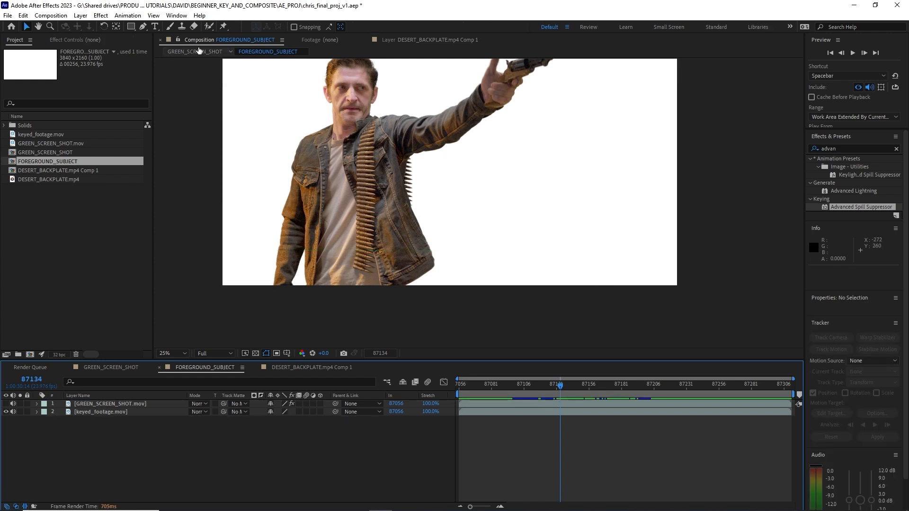
left_click(199, 50)
key("ctrl+v")
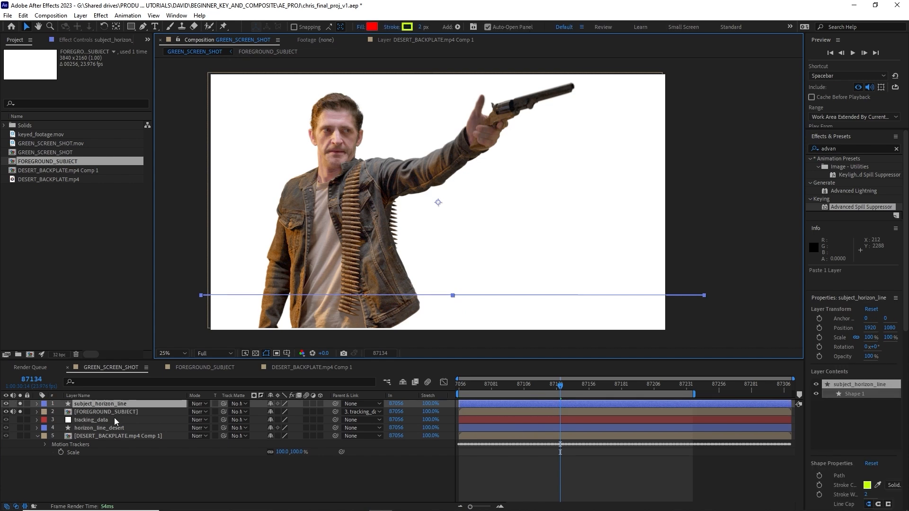
- Turn off solo for the FOREGROUND_SUBJECT and subject_horizon_line layers so the whole composite is shown
left_click(19, 411)
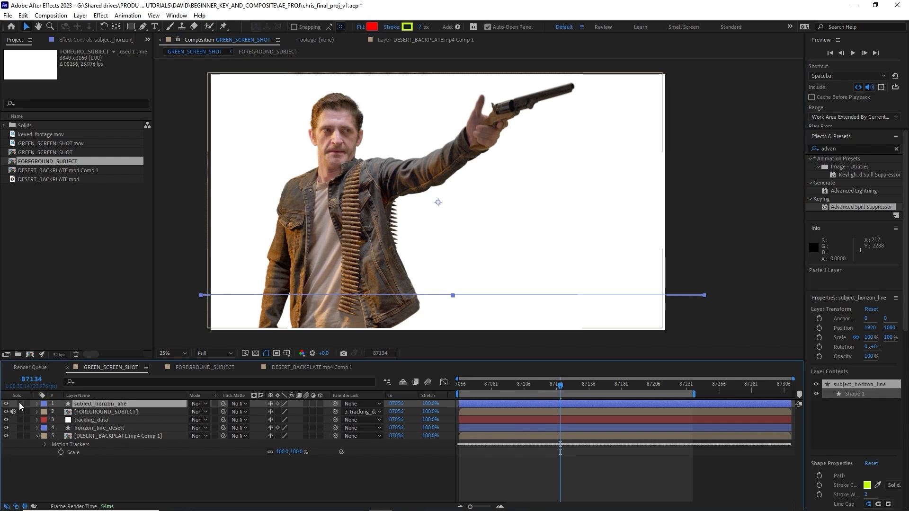
left_click(20, 404)
left_click(75, 455)
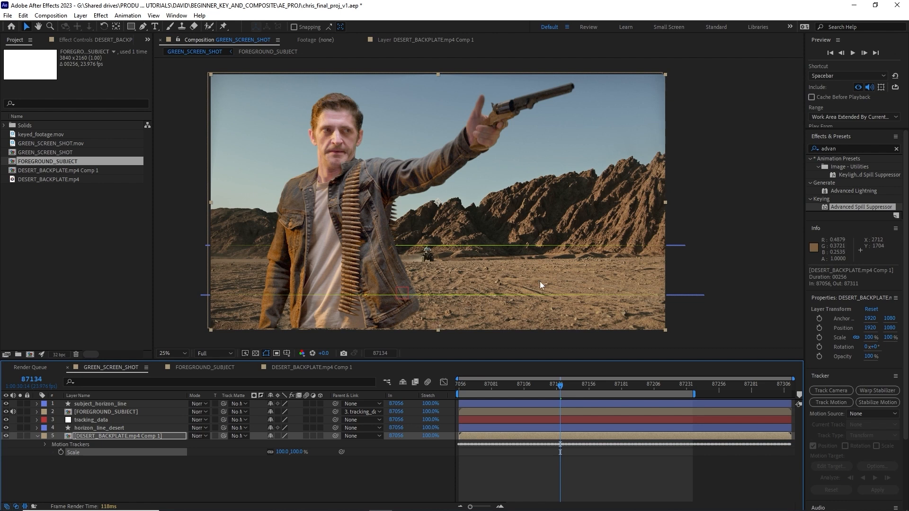
- Change the stroke colour of the subject_horizon_line layer to red
left_click(114, 404)
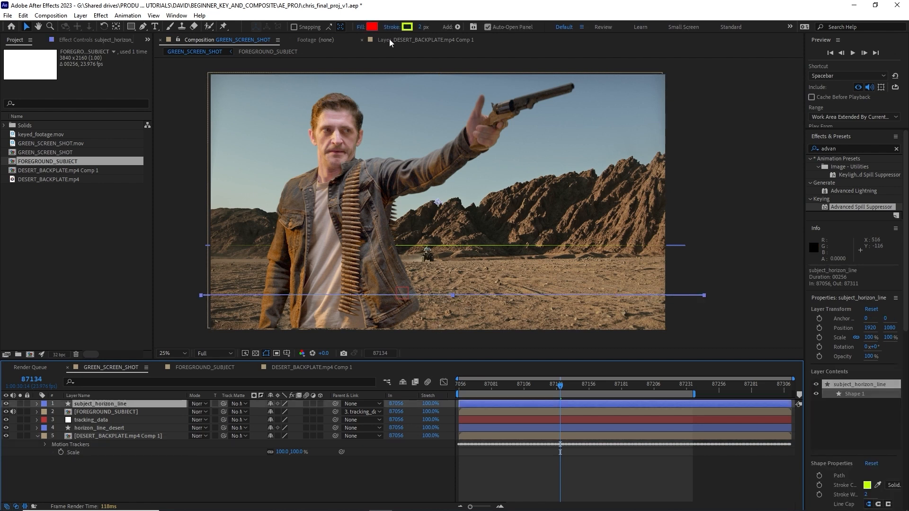
left_click(407, 27)
left_click_drag(474, 288, 457, 320)
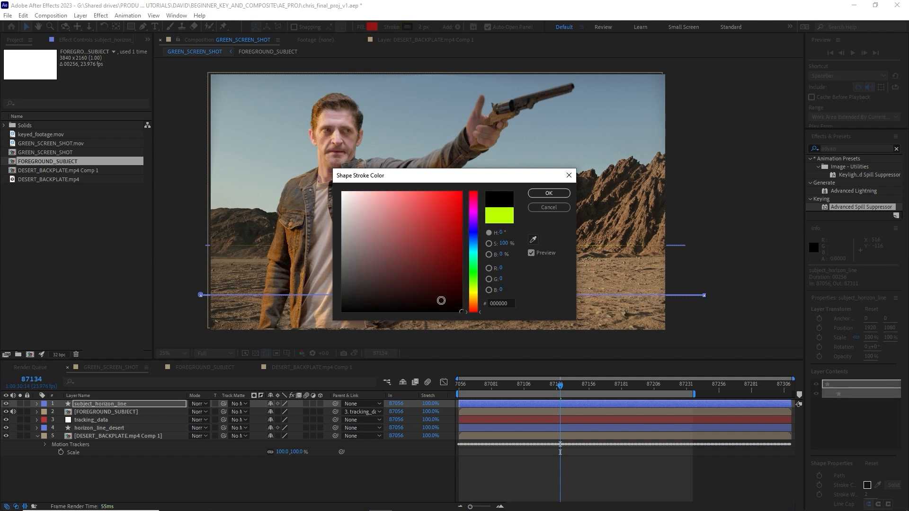
left_click(543, 196)
left_click(268, 475)
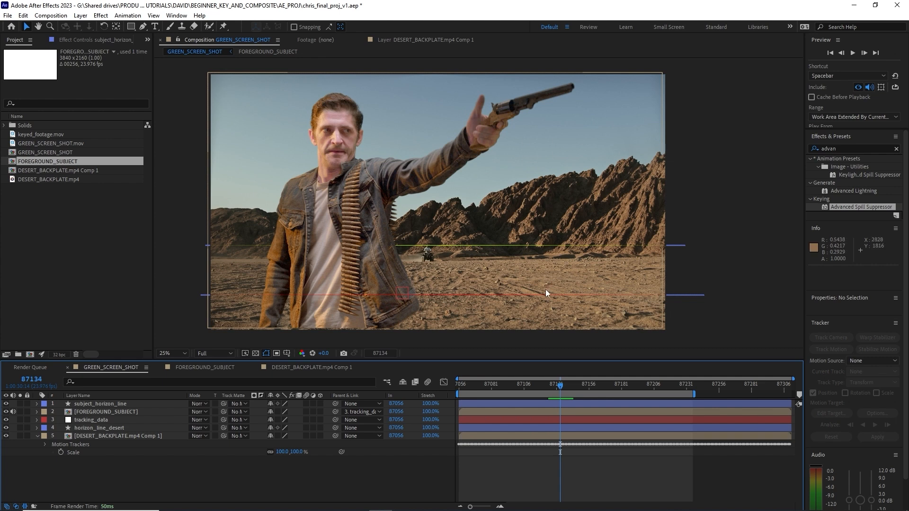
- Parent the horizon_line_desert layer to DESERT_BACKPLATE.mp4 Comp 1
left_click(100, 428)
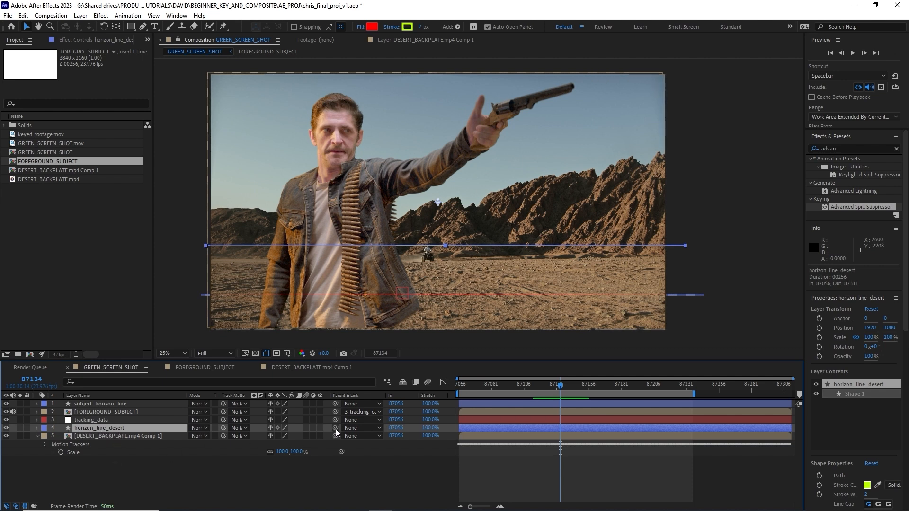
left_click_drag(335, 429, 143, 436)
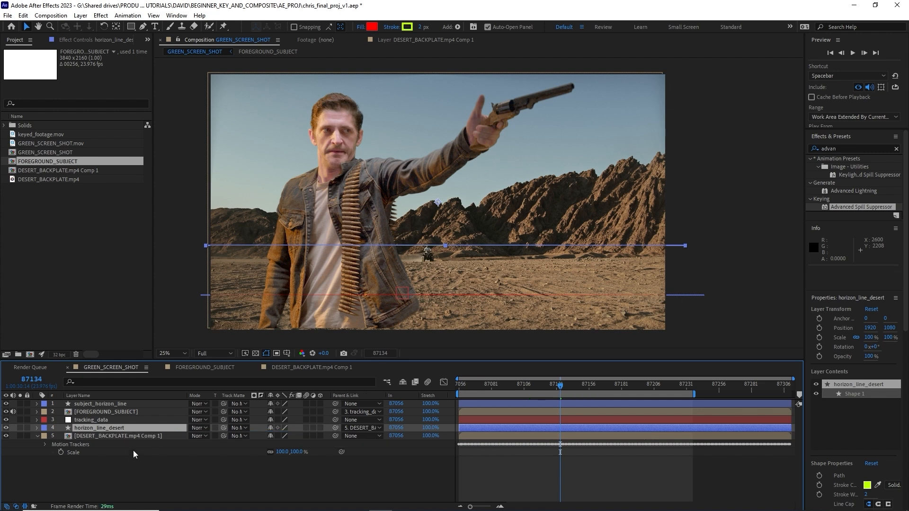
left_click(135, 438)
- Parent the tracking_data null layer to DESERT_BACKPLATE.mp4 Comp 1
left_click_drag(399, 206, 363, 245)
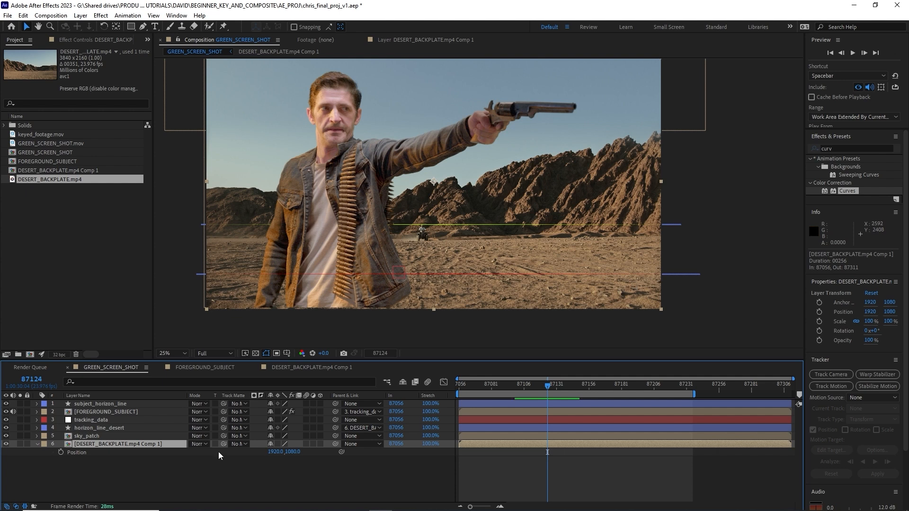
left_click(116, 428)
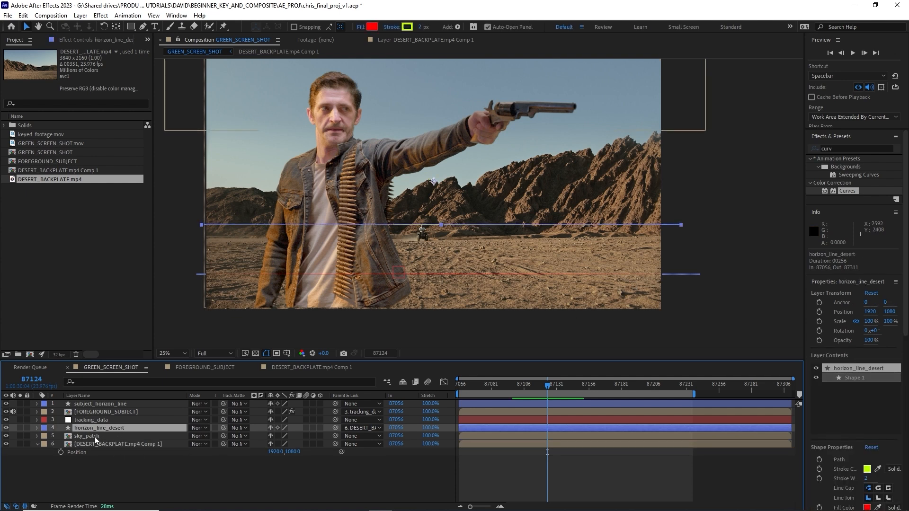
left_click(138, 444)
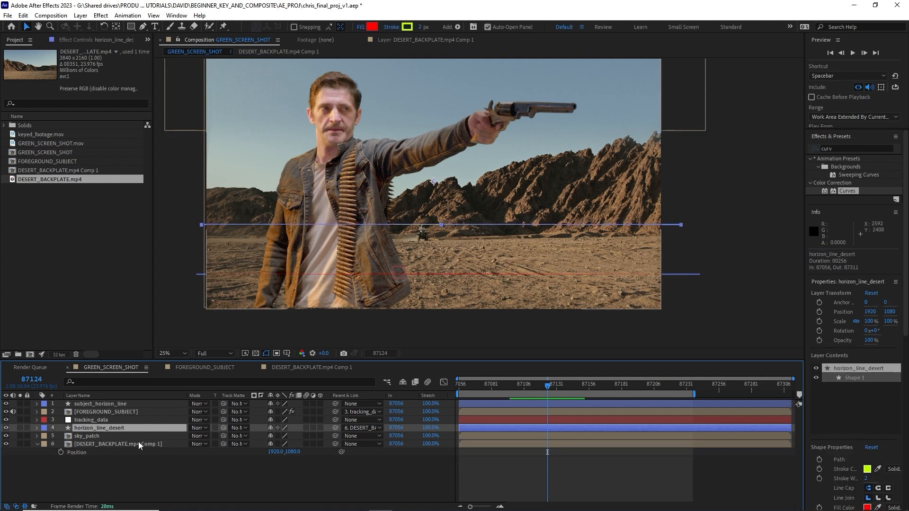
left_click(104, 420)
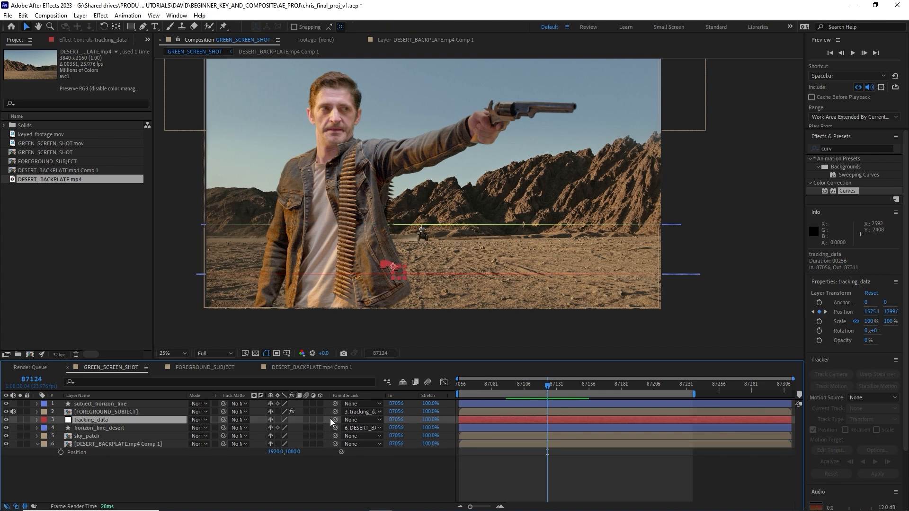
left_click_drag(335, 420, 128, 444)
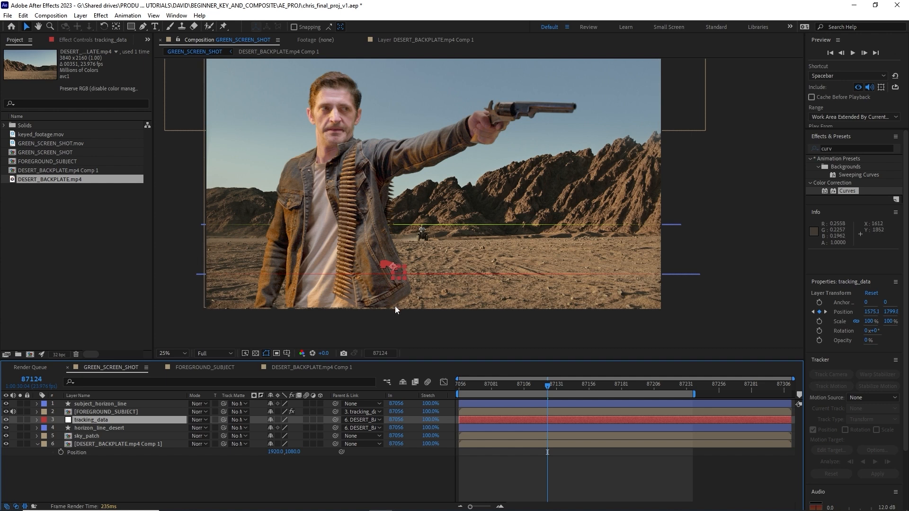
- Try to move the DESERT_BACKPLATE.mp4 Comp 1 layer down to position 1920, 1140, and undo the move
left_click(85, 444)
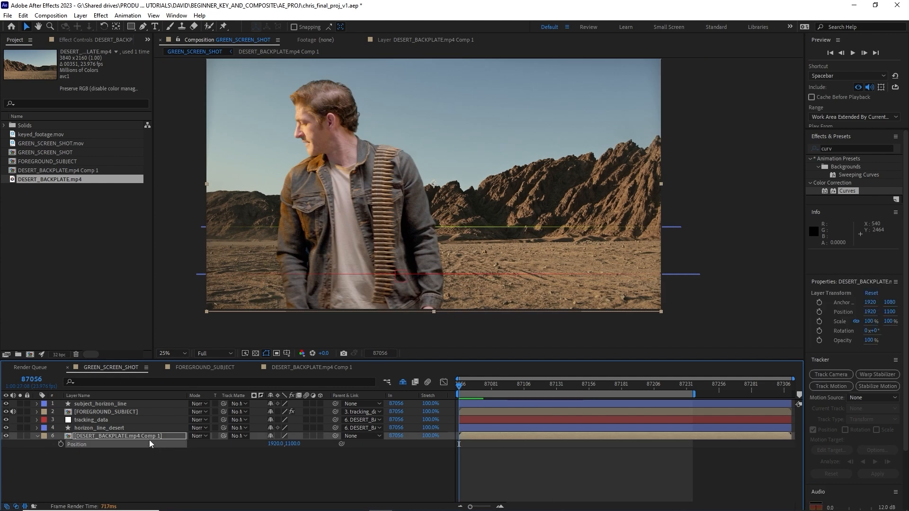
left_click(149, 444)
key("shift+Down")
key("shift+Down")
key("shift+Down")
key("shift+Down")
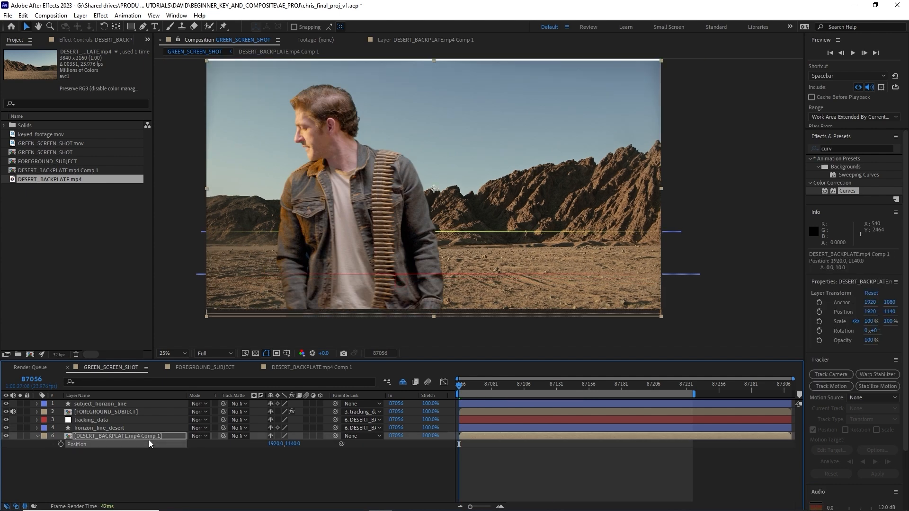
key("ctrl+z")
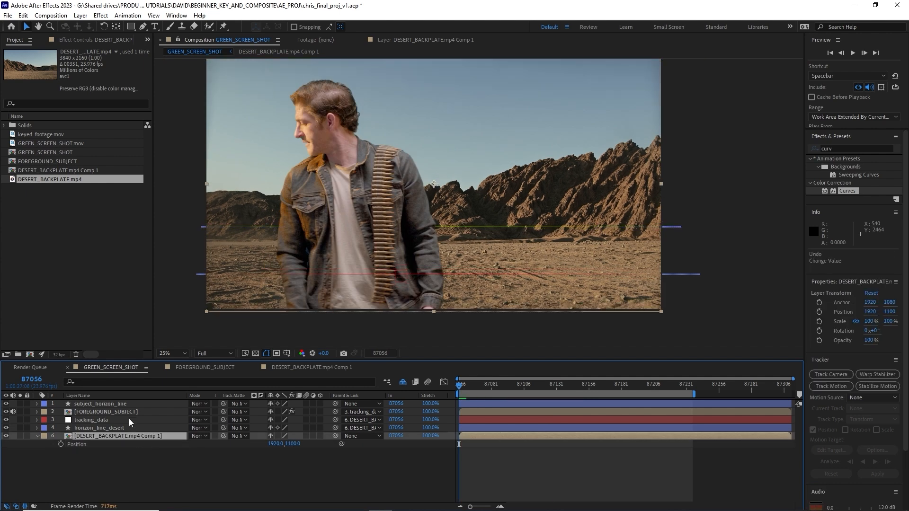
- Set the FOREGROUND_SUBJECT layer's parent to None
left_click(132, 413)
left_click(351, 412)
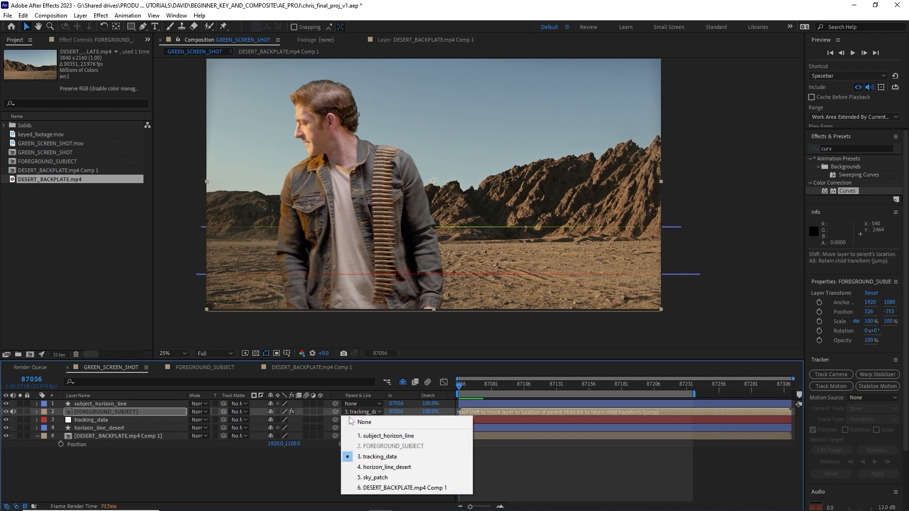
left_click(355, 420)
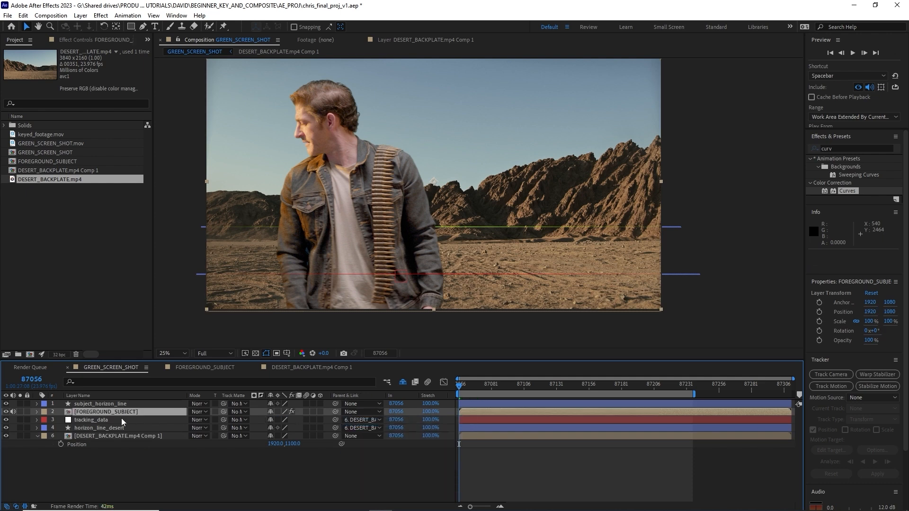
- Move the DESERT_BACKPLATE.mp4 Comp 1 layer down to position 1920, 1500 to align the desert horizon with the red subject line
left_click(111, 437)
key("shift+Down")
key("shift+Down")
key("shift+Down")
key("shift+Down")
key("shift+Down")
key("shift+Down")
key("shift+Down")
key("shift+Down")
key("shift+Down")
key("shift+Down")
key("shift+Down")
key("shift+Down")
key("shift+Down")
key("shift+Down")
key("shift+Down")
key("shift+Down")
key("shift+Down")
key("shift+Down")
key("shift+Down")
key("shift+Down")
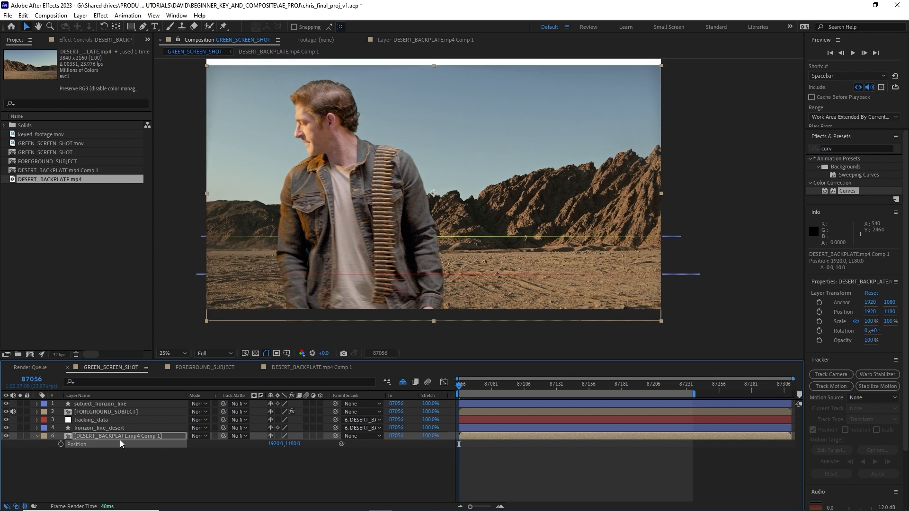
key("shift+Down")
key("shift+Down")
key("shift+Down")
key("shift+Down")
key("shift+Down")
key("shift+Down")
key("shift+Down")
key("shift+Down")
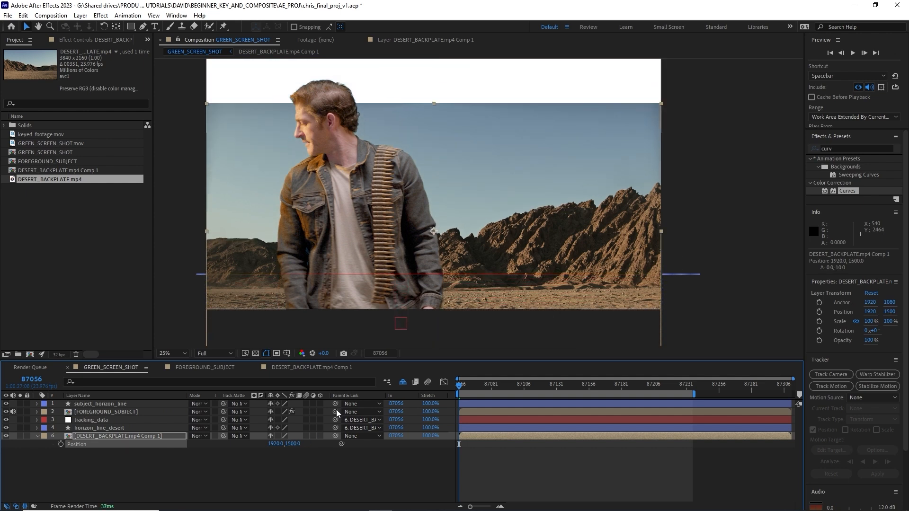
- Parent the FOREGROUND_SUBJECT layer to tracking_data again
left_click_drag(338, 413, 101, 421)
left_click(192, 473)
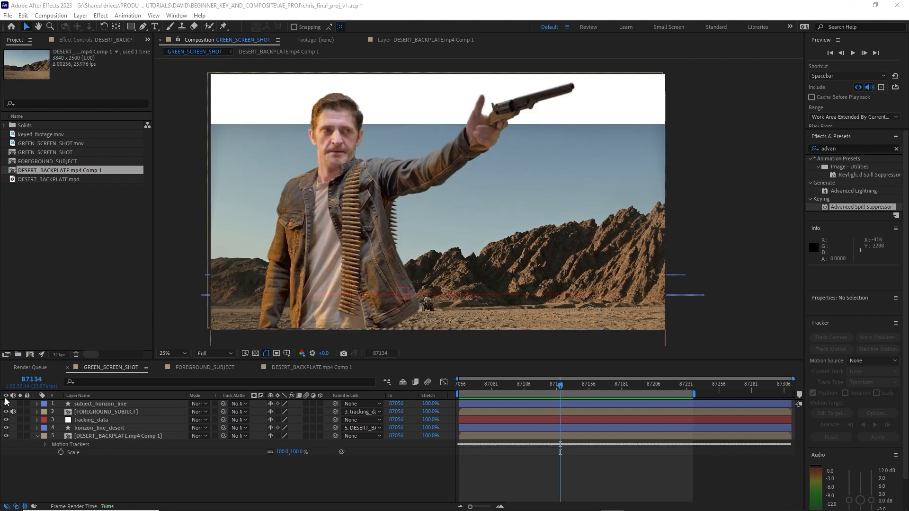
- Duplicate the DESERT_BACKPLATE.mp4 Comp 1 layer and solo the upper copy
left_click(6, 404)
left_click(6, 404)
left_click(126, 436)
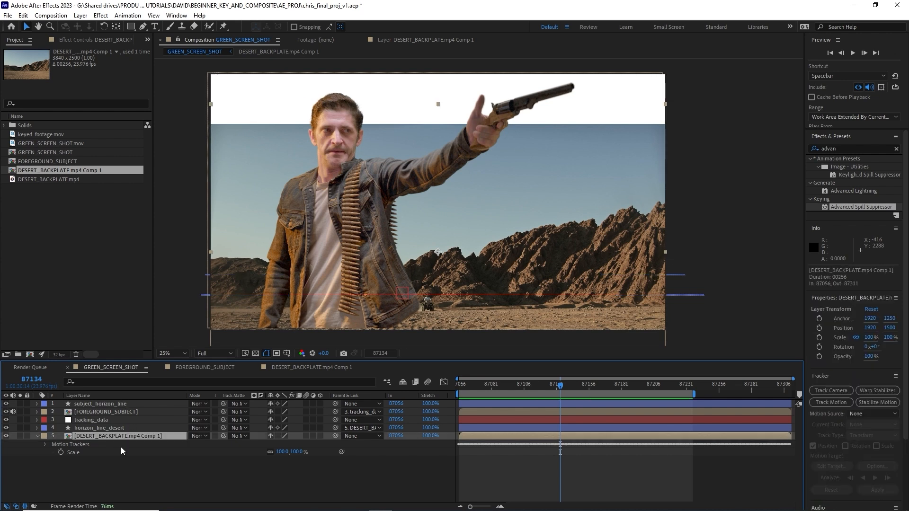
key("ctrl+d")
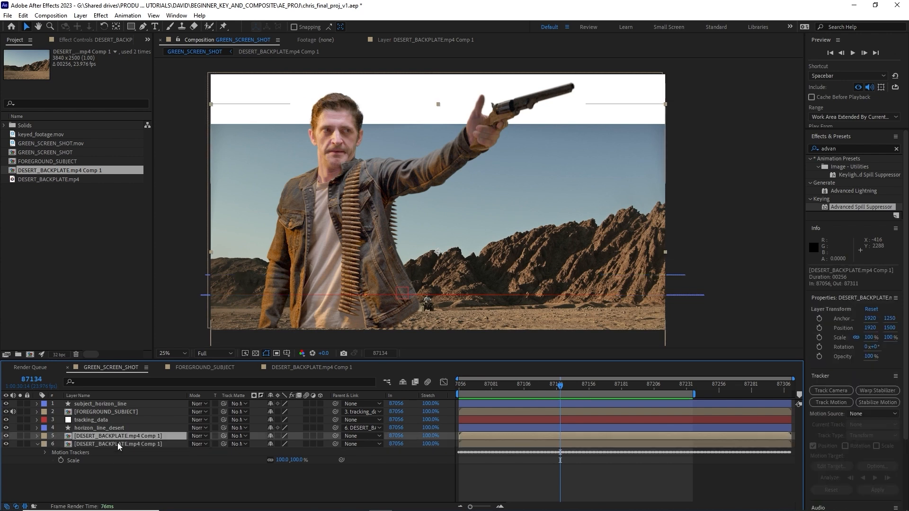
left_click(20, 436)
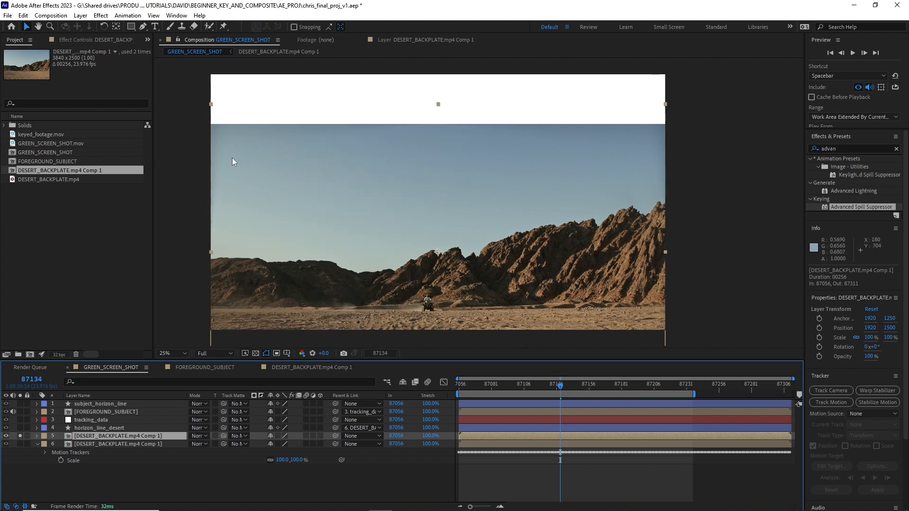
- Draw a full-width rectangular mask over the clear sky on the upper backplate copy and move the anchor point into the masked strip
key("q")
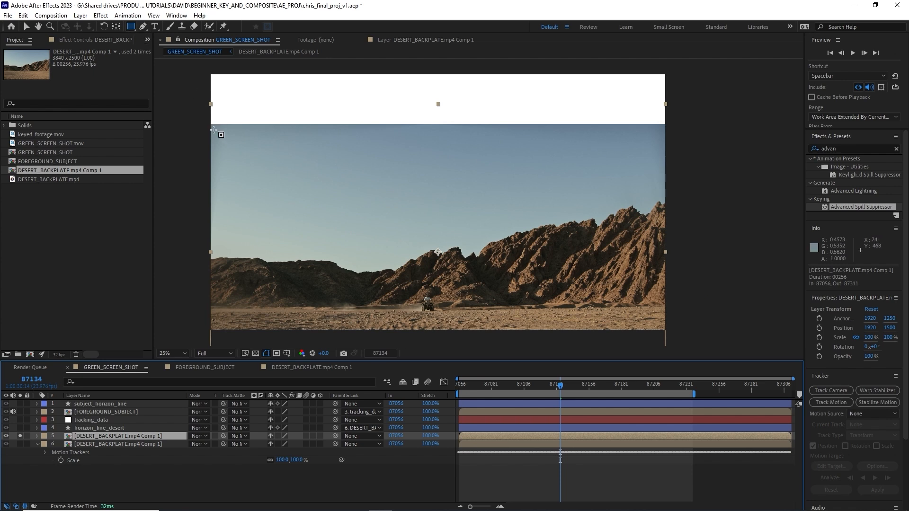
left_click_drag(209, 123, 681, 186)
key("v")
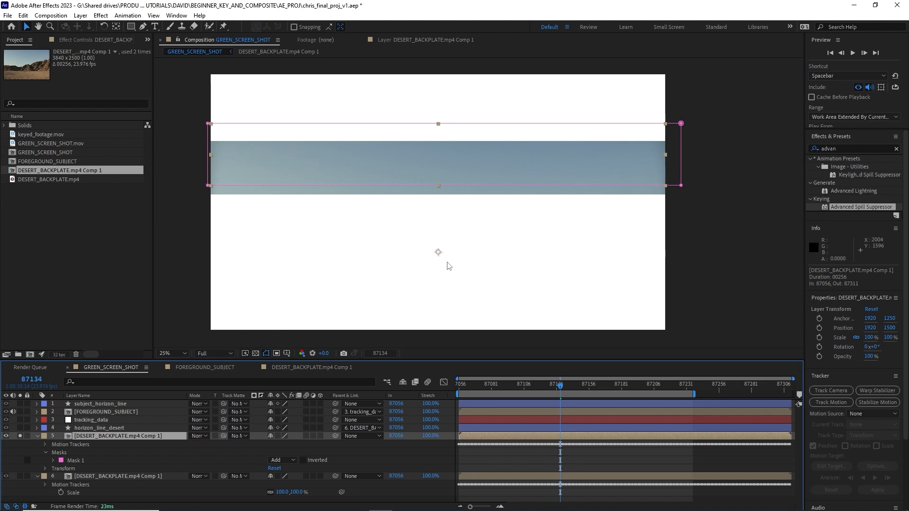
key("y")
left_click_drag(436, 255, 436, 161)
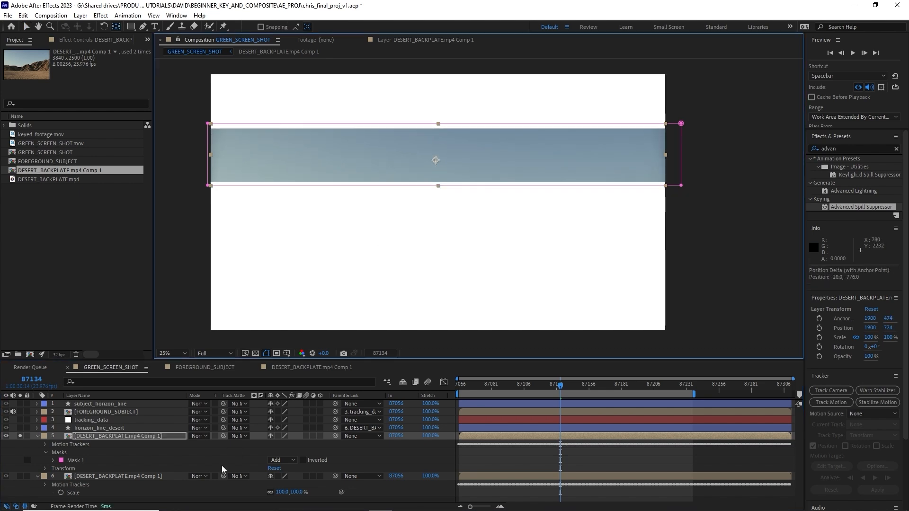
- Unlink the sky strip layer's scale, stretch its height to 163% and turn off its solo
key("s")
left_click(271, 444)
left_click_drag(296, 444, 328, 446)
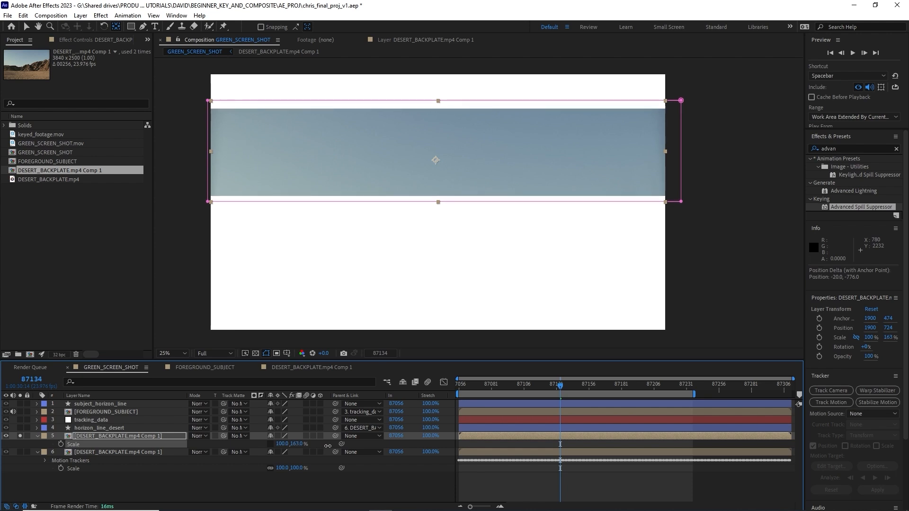
left_click(19, 436)
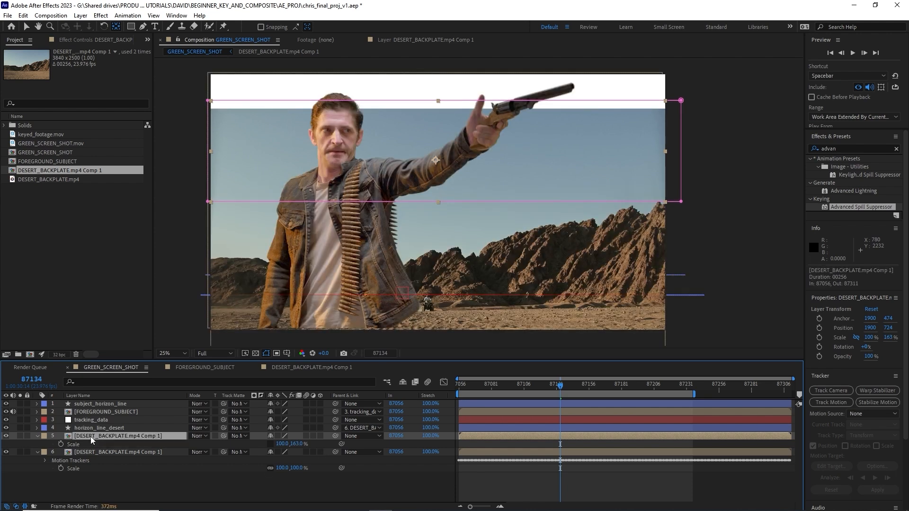
- Move the masked sky layer up to about position 1900, 364 to cover the white gap above the backplate
key("shift+Up")
key("shift+Up")
key("shift+Up")
key("shift+Up")
key("shift+Up")
key("shift+Up")
key("shift+Up")
key("shift+Up")
key("shift+Up")
key("shift+Up")
key("shift+Up")
key("shift+Up")
key("shift+Up")
key("shift+Up")
key("shift+Up")
key("shift+Up")
key("shift+Up")
key("shift+Up")
key("shift+Up")
key("shift+Up")
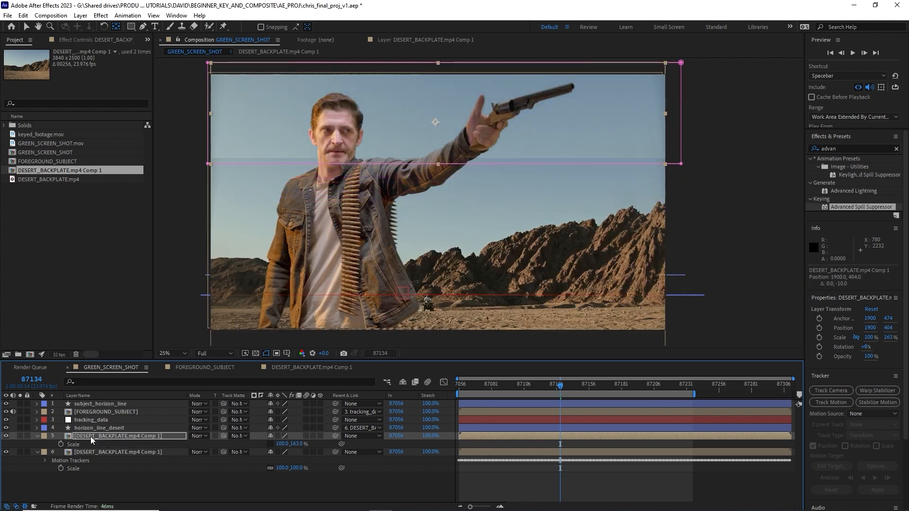
- Raise both lower corners of Mask 1 on the sky layer to shorten the strip at its lower edge
left_click(204, 163)
left_click(87, 436)
key("m")
left_click(80, 446)
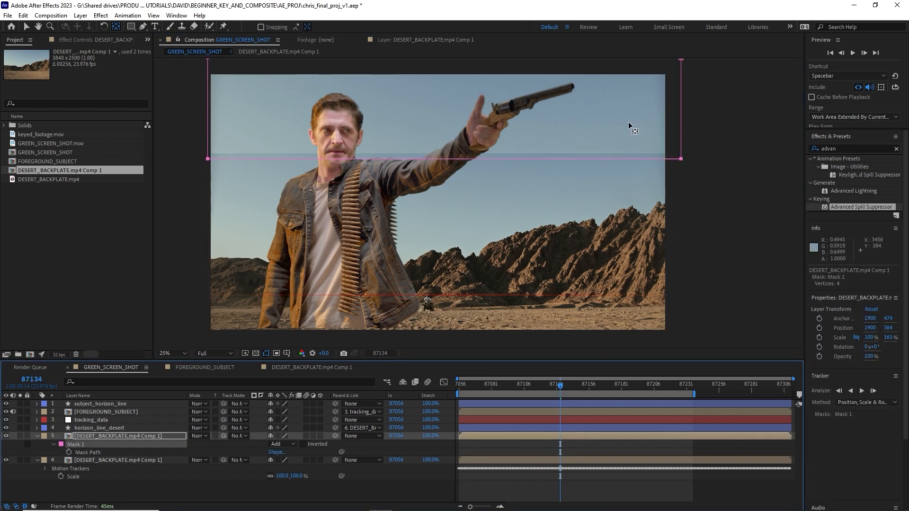
left_click(683, 160)
left_click(683, 160)
left_click(408, 165)
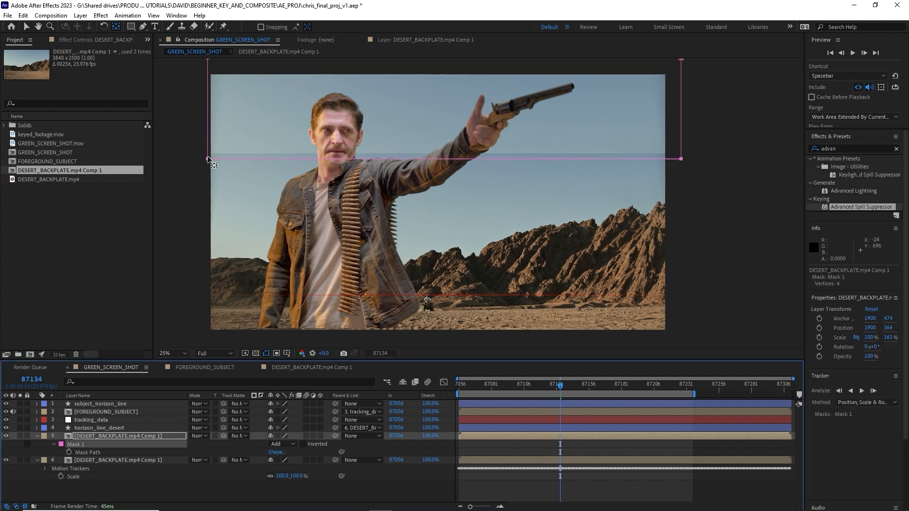
left_click(76, 444)
left_click(683, 160)
key("v")
left_click(682, 159)
left_click_drag(209, 160, 207, 127)
- Set the Mask 1 feather to 59 pixels and raise the mask's lower corners a little further
key("f")
left_click_drag(286, 452, 307, 452)
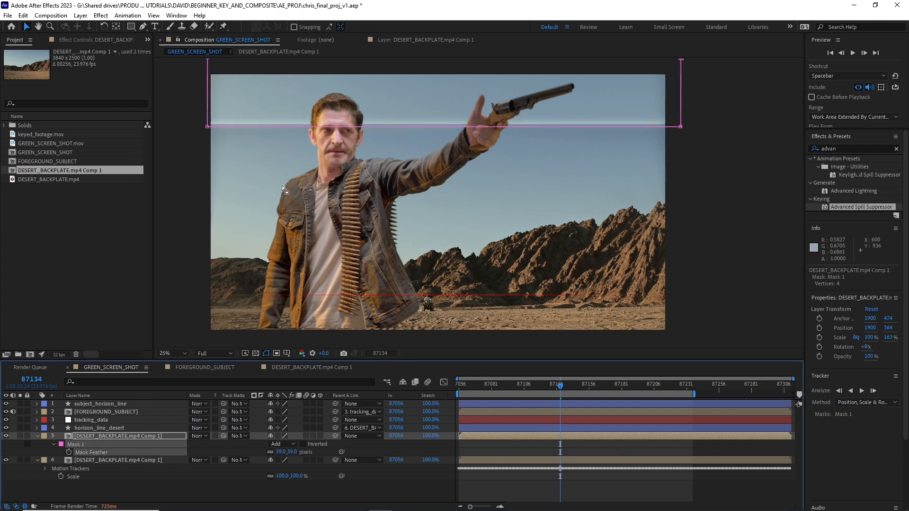
left_click_drag(283, 185, 289, 242)
left_click_drag(215, 184, 214, 171)
left_click_drag(688, 184, 694, 172)
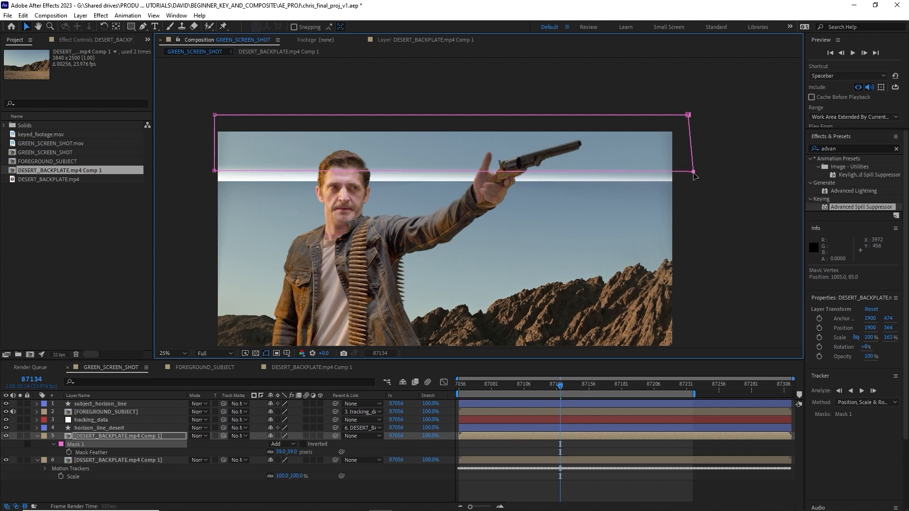
- Reposition the sky layer and scale it to 119% by 262% so it covers the gap and blends into the backplate sky
left_click_drag(435, 148, 438, 173)
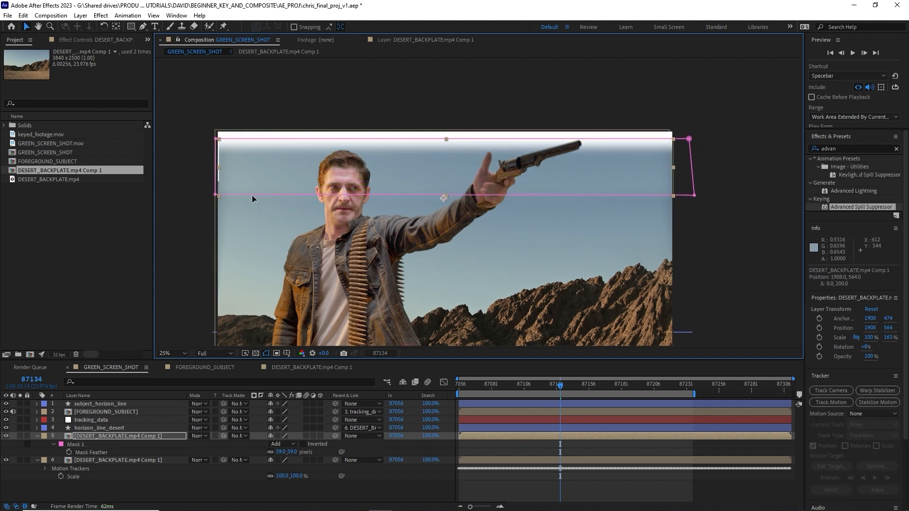
left_click_drag(280, 453, 324, 443)
key("s")
left_click(271, 444)
key("shift+Down")
key("shift+Down")
key("shift+Down")
left_click(207, 132)
left_click_drag(172, 117, 171, 75)
left_click(142, 487)
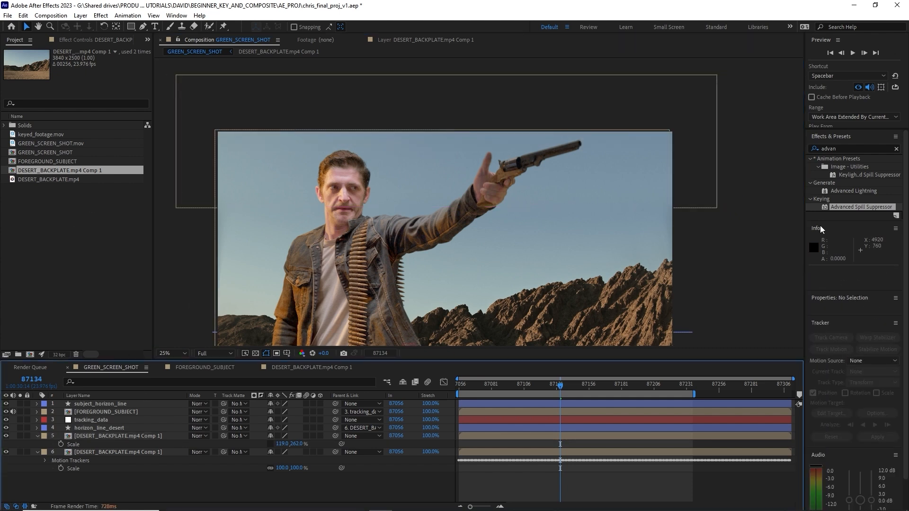
- Collapse both backplate layers' properties and hide the horizon_line_desert and subject_horizon_line layers
left_click_drag(327, 263, 307, 204)
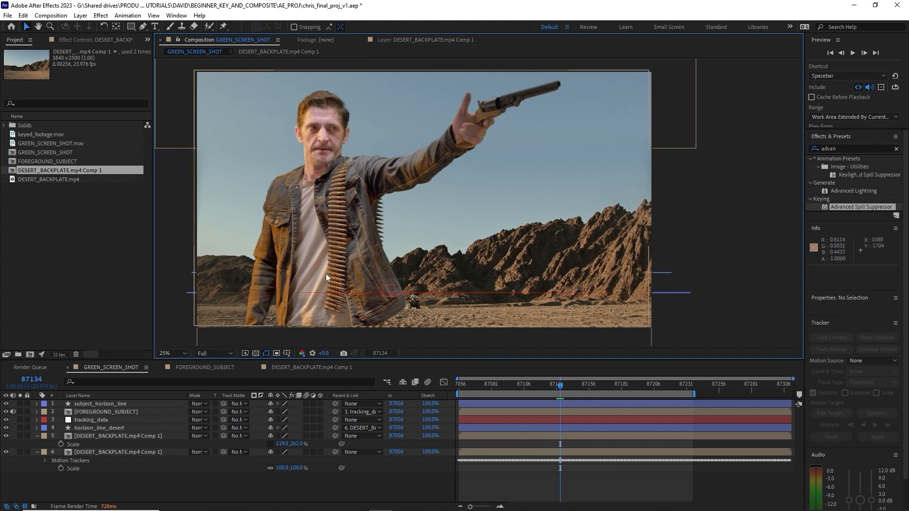
left_click(38, 436)
left_click(37, 445)
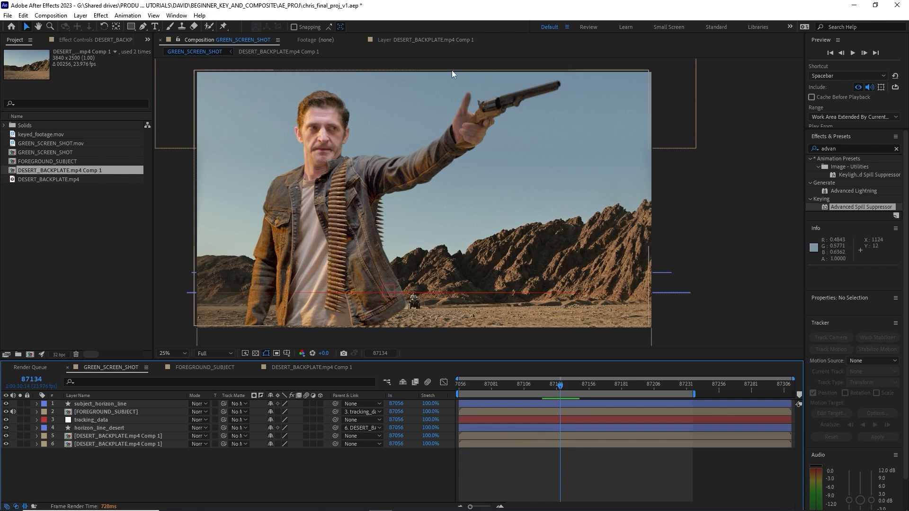
left_click(6, 428)
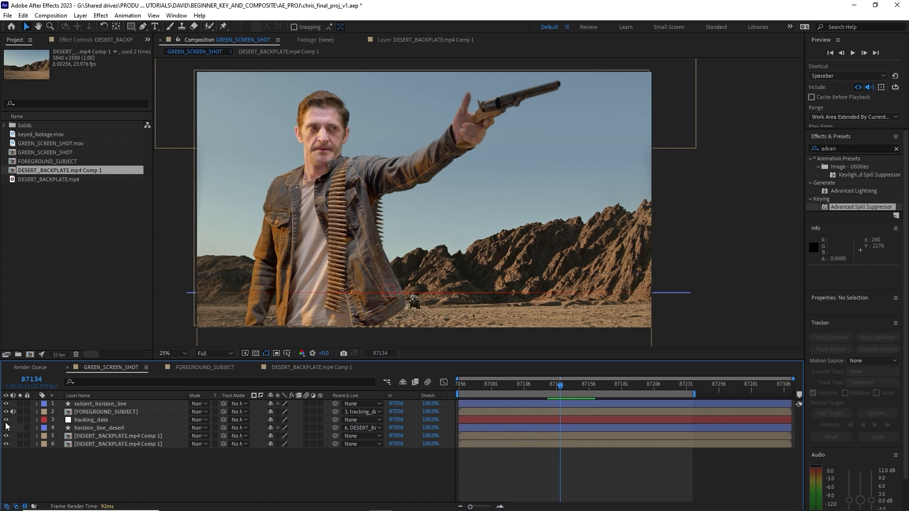
left_click(6, 404)
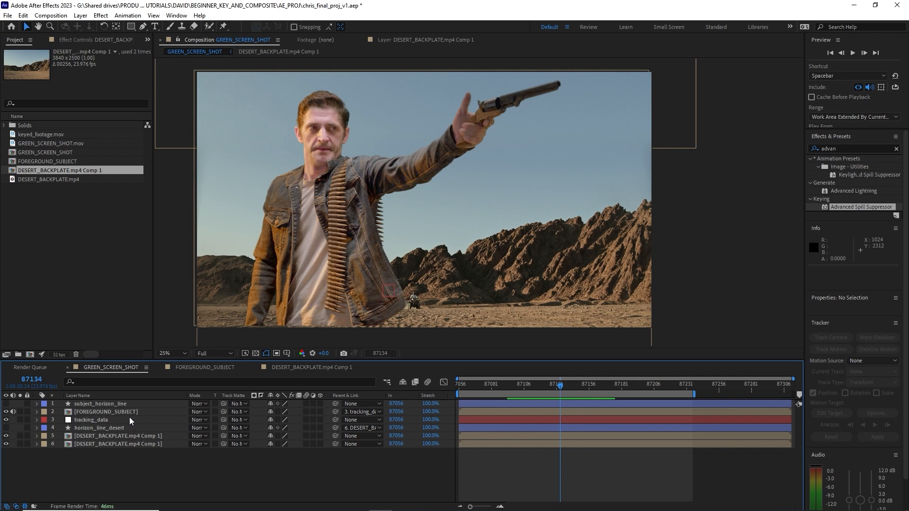
- Apply the Curves effect to the FOREGROUND_SUBJECT layer
left_click(113, 412)
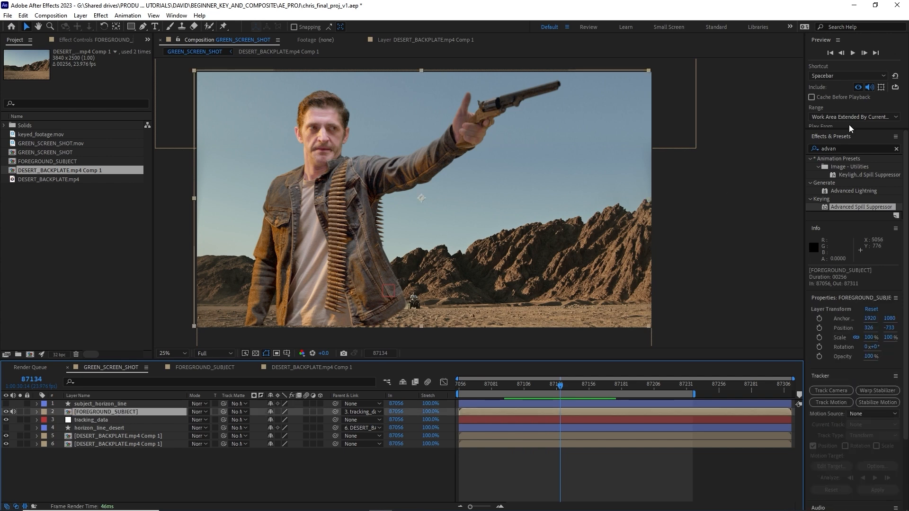
left_click(844, 149)
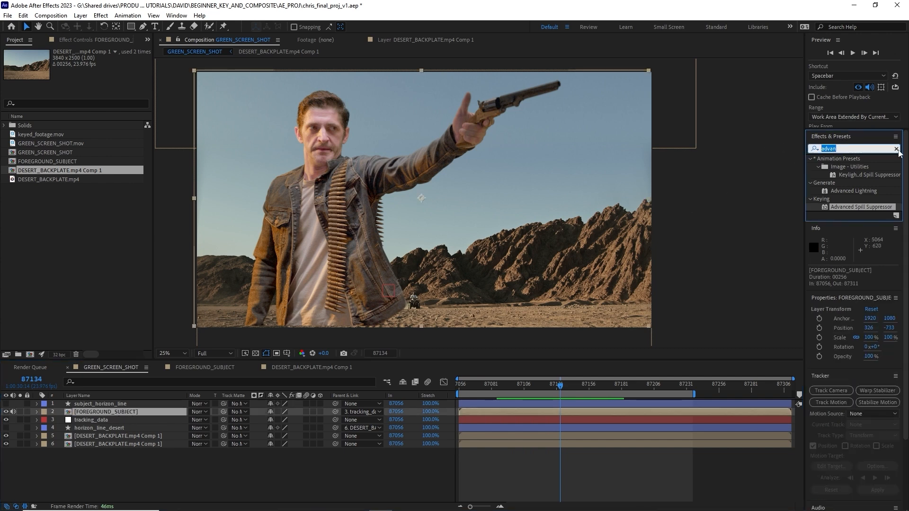
type("curv")
left_click_drag(848, 191, 133, 408)
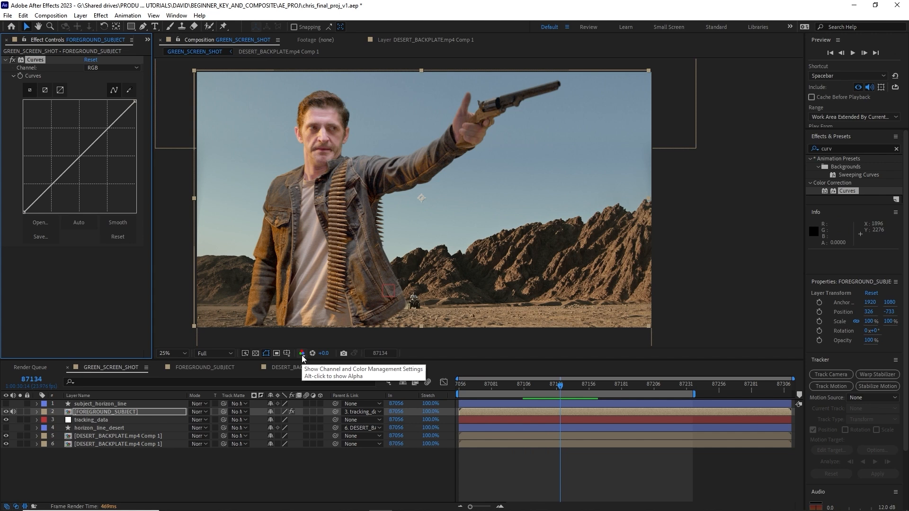
- Compare the actor with the background in the red, green and blue channels separately, and return the view to RGB
left_click(302, 355)
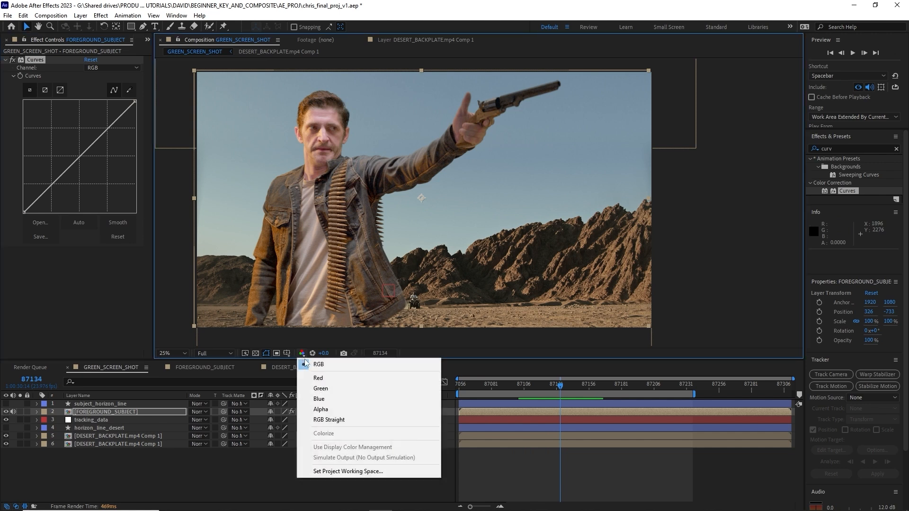
left_click(318, 378)
left_click(302, 353)
left_click(321, 388)
left_click(302, 353)
left_click(320, 397)
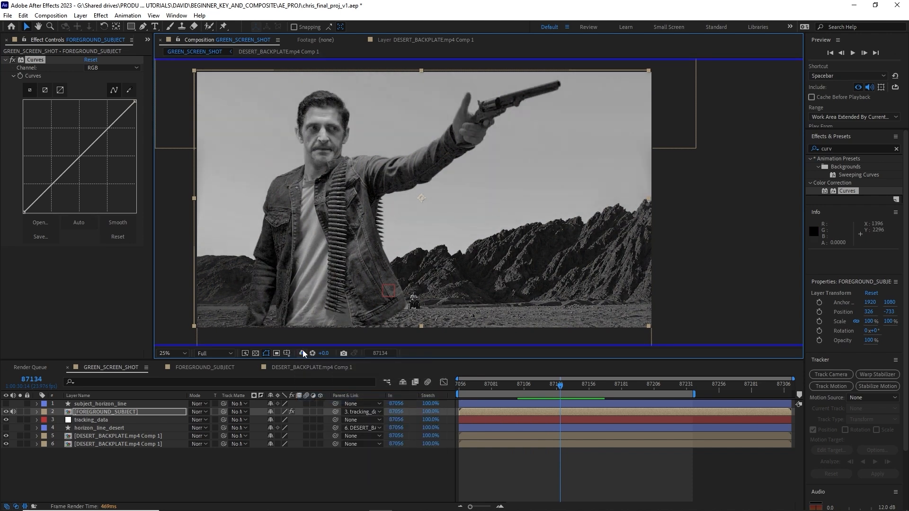
left_click(302, 353)
left_click(318, 377)
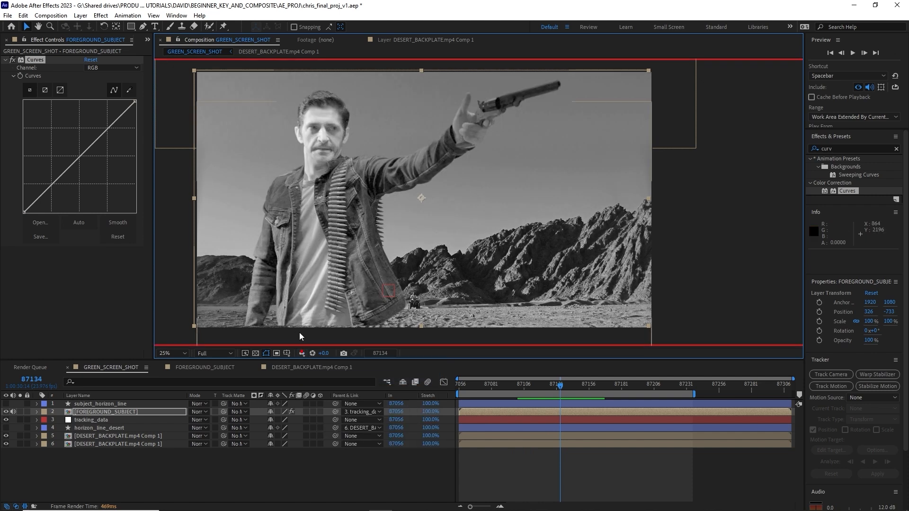
left_click(302, 353)
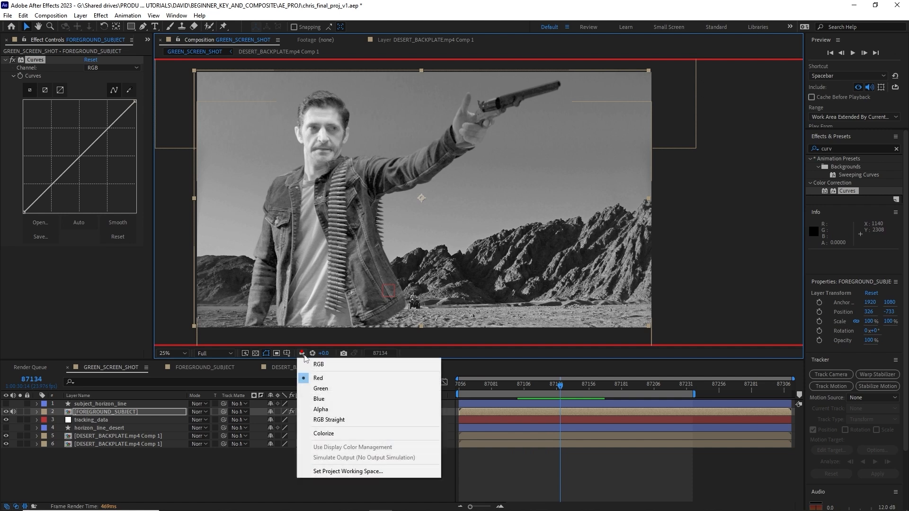
left_click(318, 365)
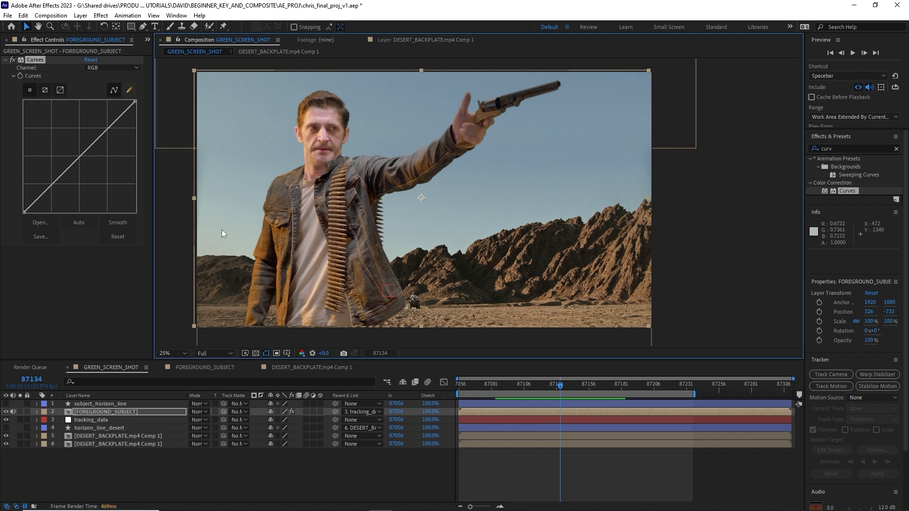
- Try an S-shaped contrast curve on the RGB channel of FOREGROUND_SUBJECT and undo it
mouse_move(80, 157)
left_mouse_down()
mouse_move(90, 166)
mouse_move(80, 159)
left_mouse_up()
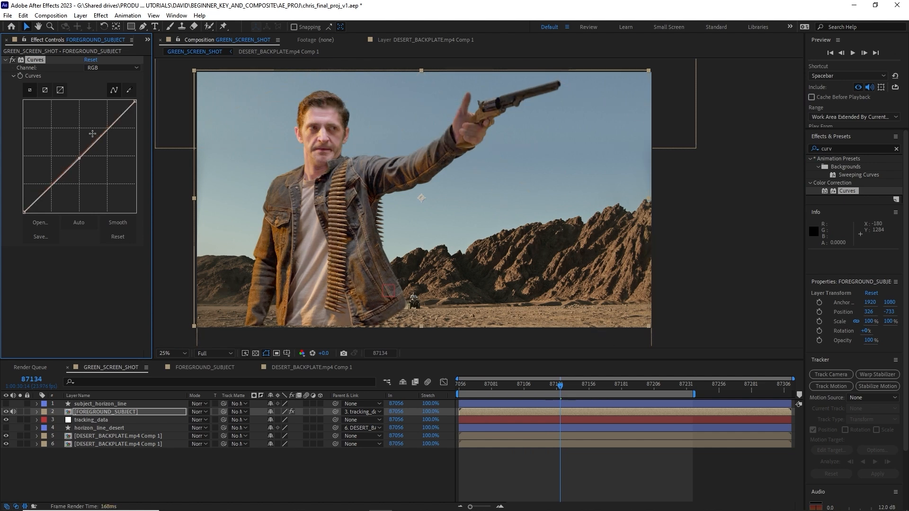
left_click_drag(108, 128, 99, 125)
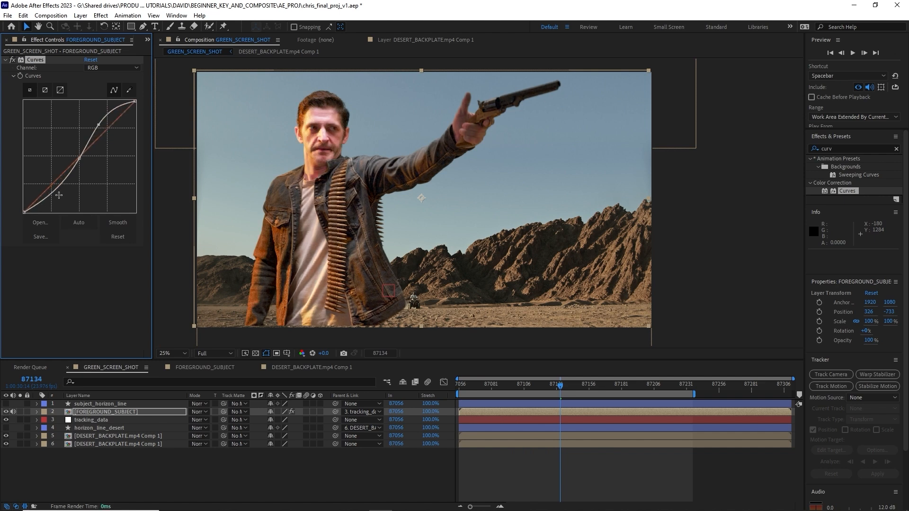
key("ctrl+z")
key("ctrl+z")
- Try pulling in the RGB white point and lowering the red channel's midtones, and reset the Curves effect
left_click_drag(24, 213, 13, 230)
left_click_drag(136, 101, 93, 97)
left_click(109, 68)
left_click(124, 90)
left_click_drag(82, 153, 93, 165)
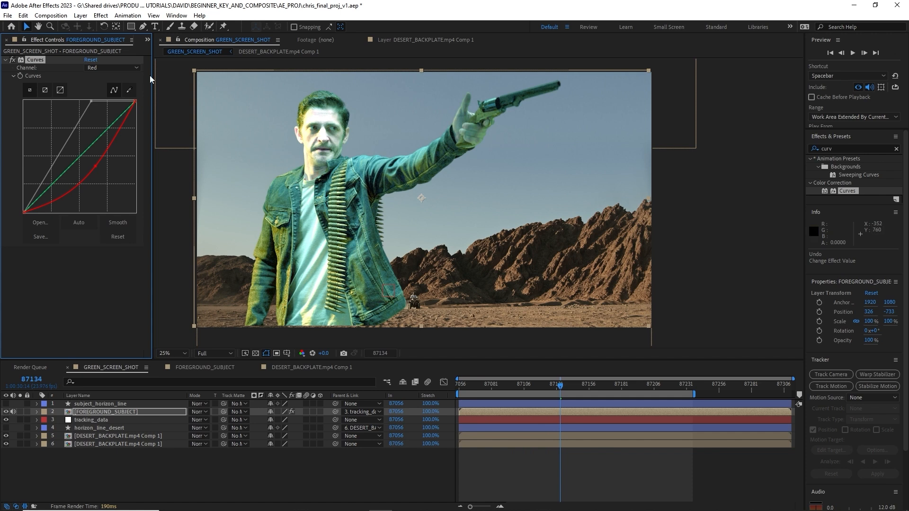
left_click(92, 59)
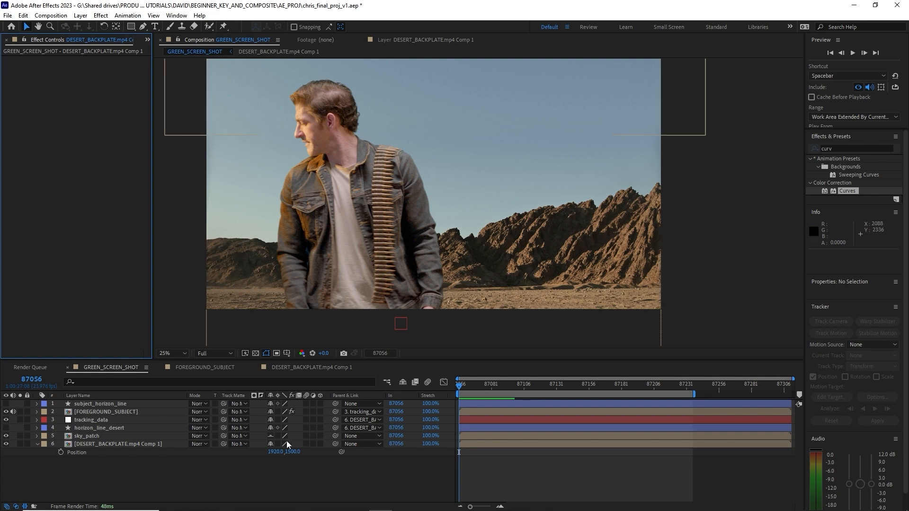
- Preview the composite from the start of the work area and scrub to frame 87146 to check the shot
left_click(473, 391)
key("space")
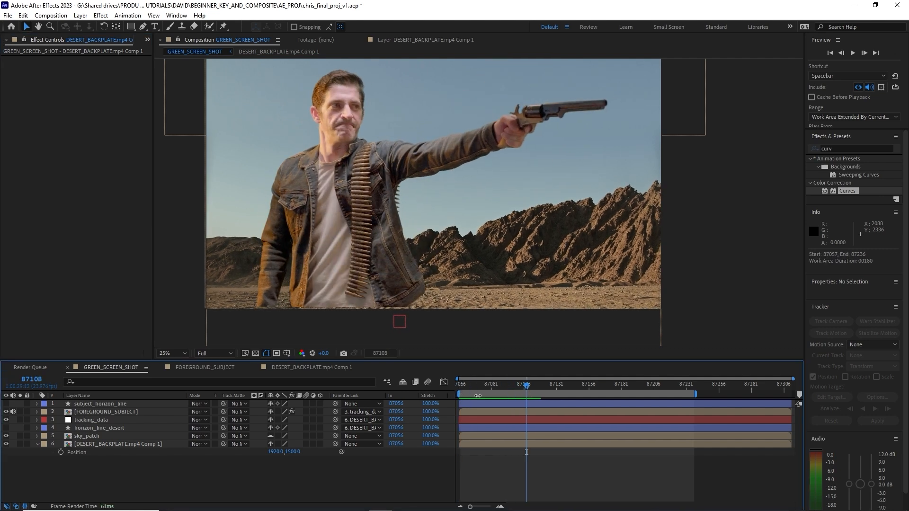
left_click_drag(457, 396, 455, 395)
left_click(567, 386)
left_click_drag(567, 387, 575, 388)
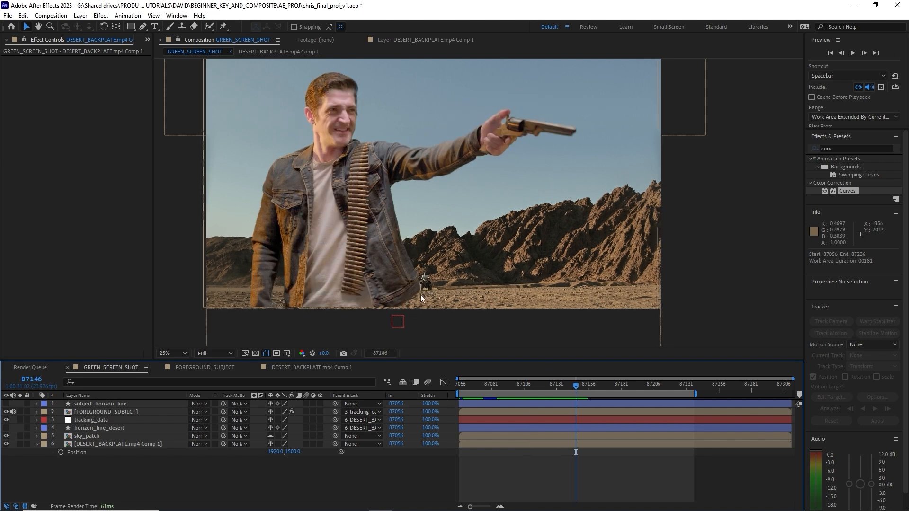
- In DESERT_BACKPLATE.mp4 Comp 1, slide the clip earlier to an in point of -0349, and return to GREEN_SCREEN_SHOT
double_click(126, 445)
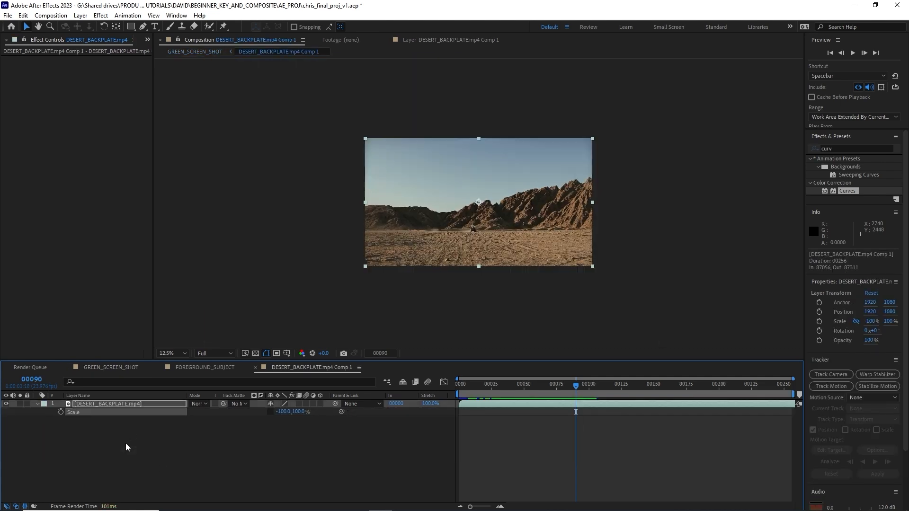
left_click(138, 406)
left_click_drag(505, 387, 449, 398)
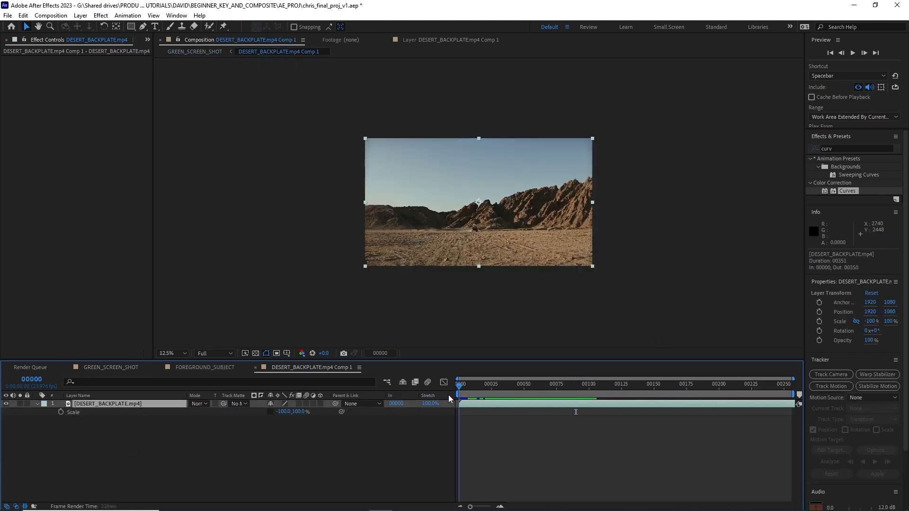
left_click_drag(788, 406, 331, 436)
scroll(400, 256, "up", 4)
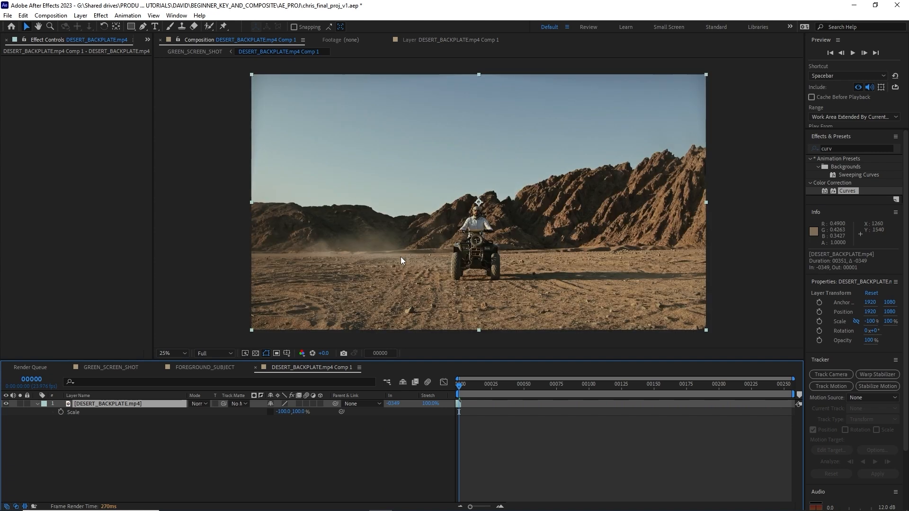
key("h")
key("v")
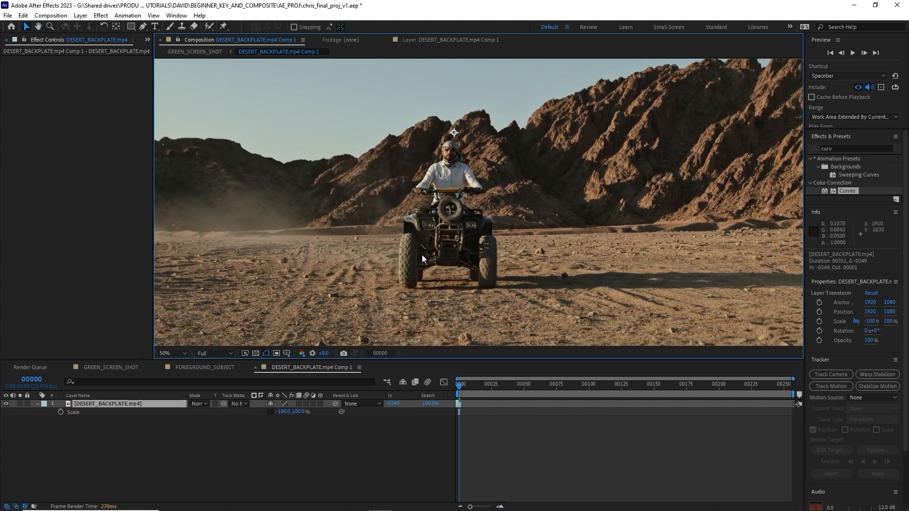
left_click(180, 52)
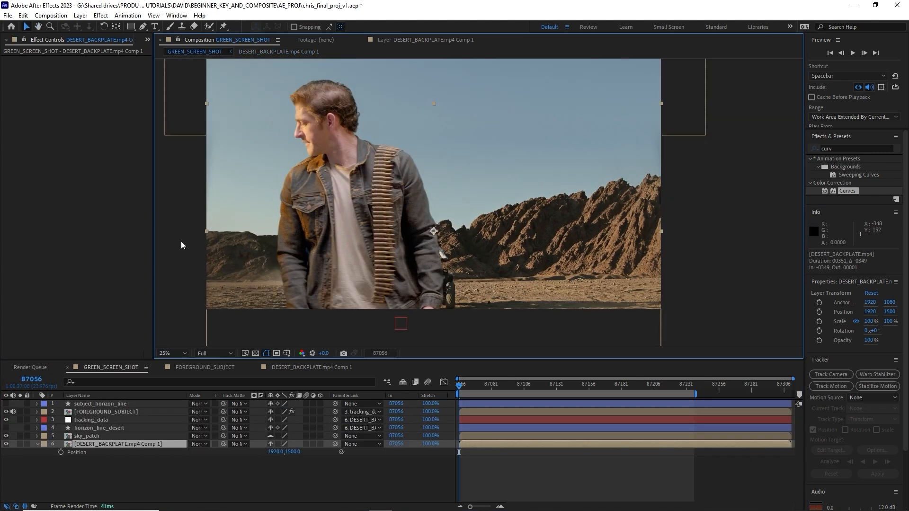
- Move FOREGROUND_SUBJECT sideways to an X position of -90 so the rider on the quad bike is uncovered beside the actor
left_click(114, 412)
key("p")
left_click(274, 420)
type("300")
key("Return")
left_click_drag(270, 427, 89, 430)
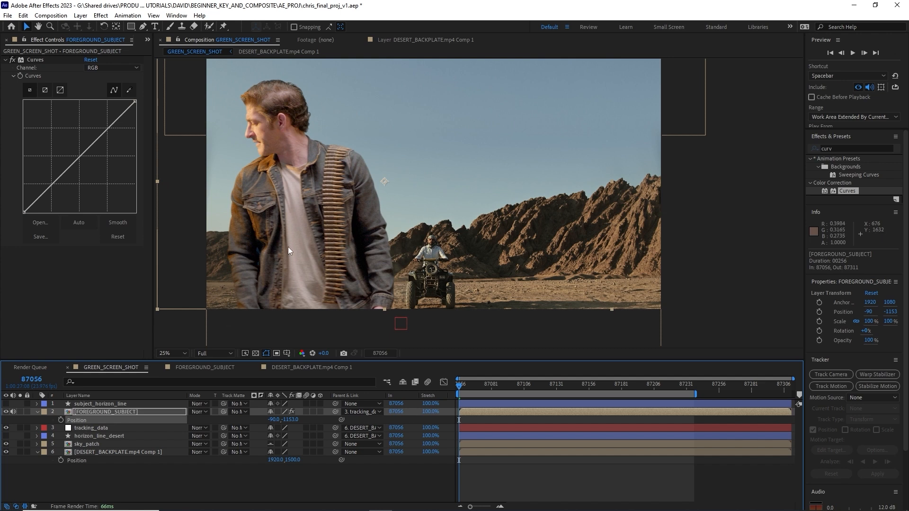
scroll(389, 255, "up", 2)
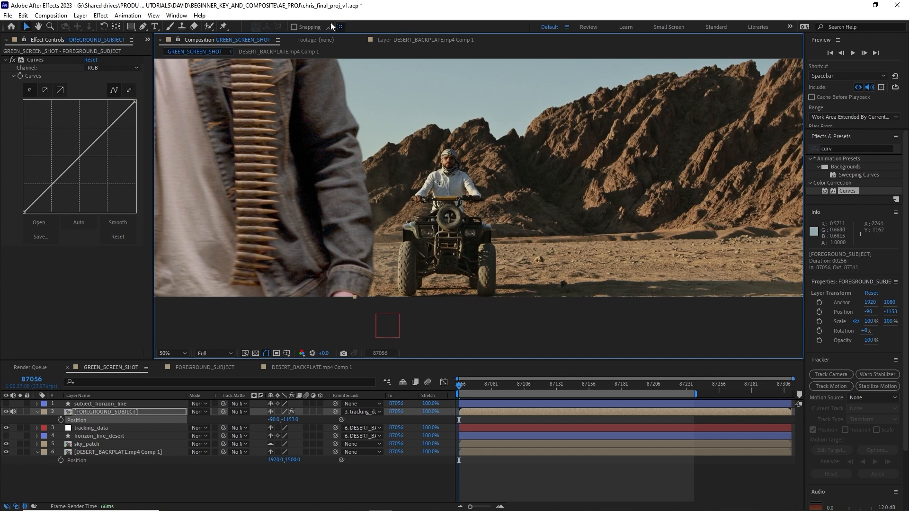
- Hide the Info panel and bring it back for reading pixel RGB values
left_click(177, 15)
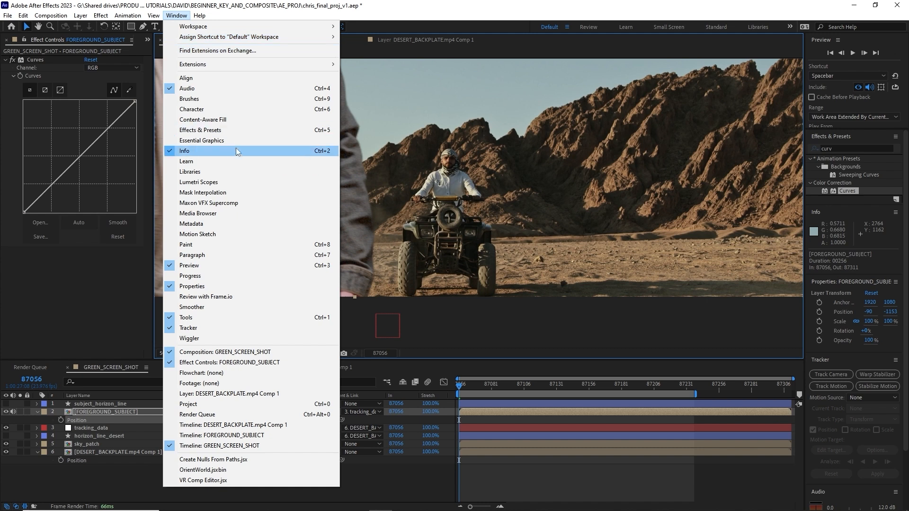
left_click(189, 150)
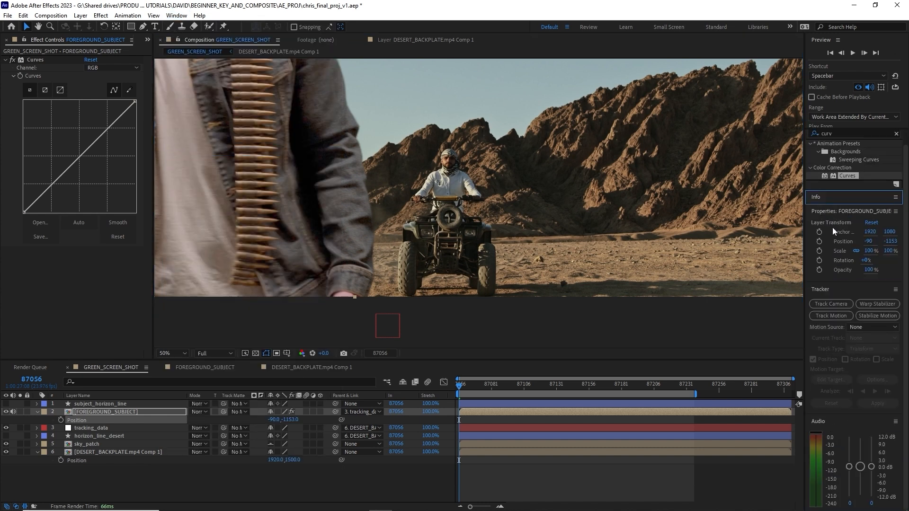
key("ctrl+2")
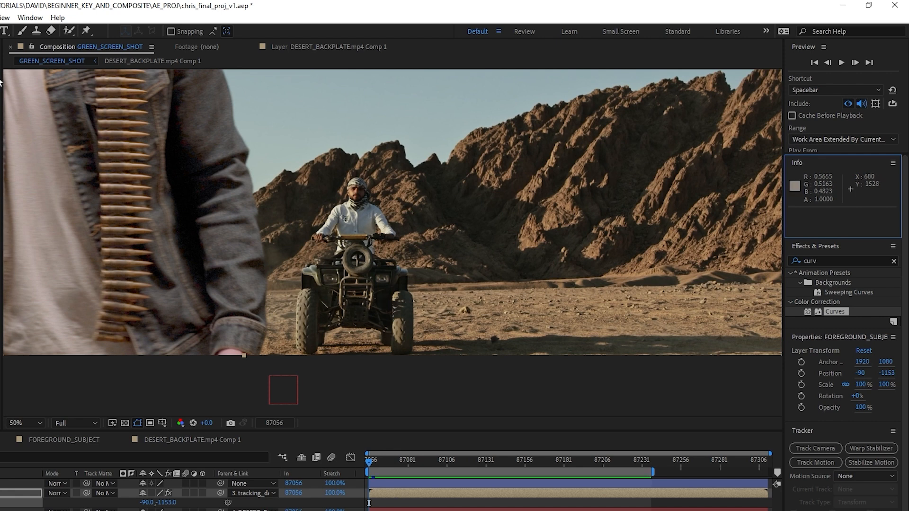
- Lift the black point of the RGB curve slightly in FOREGROUND_SUBJECT's Curves effect
left_click(4, 493)
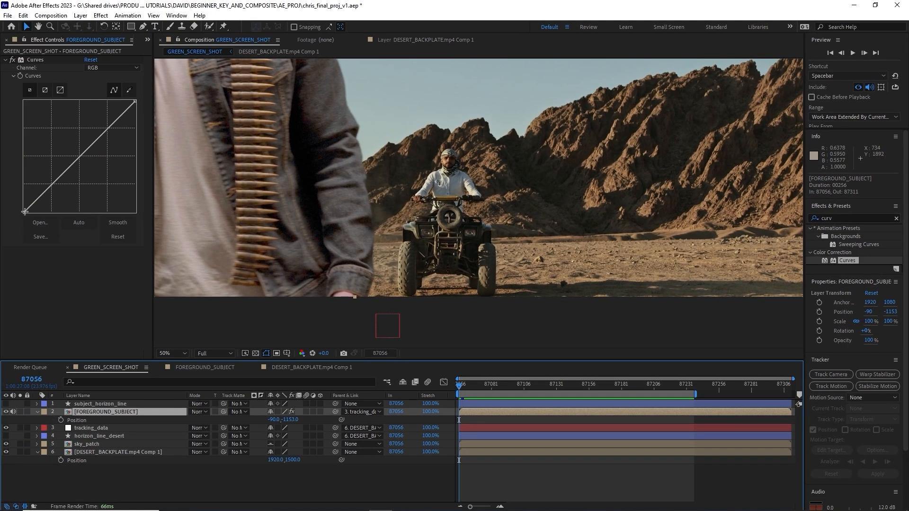
left_click(24, 212)
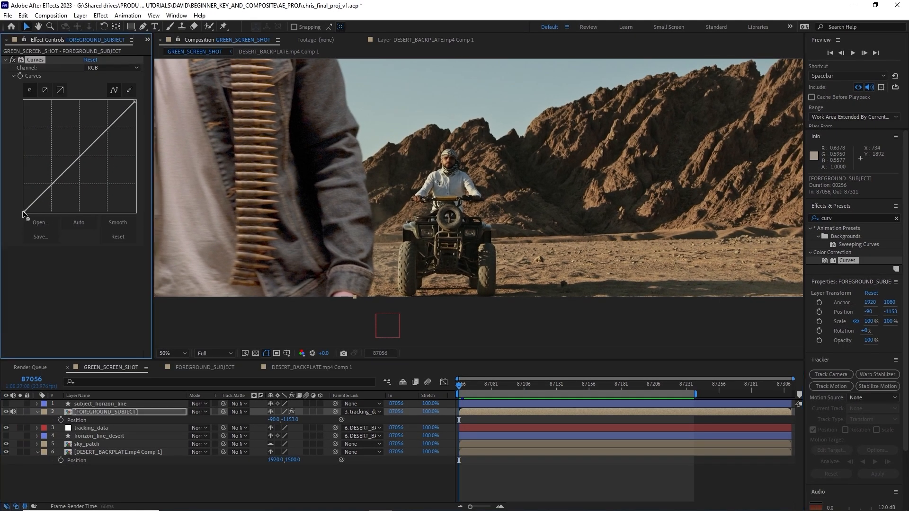
left_click_drag(18, 211, 15, 209)
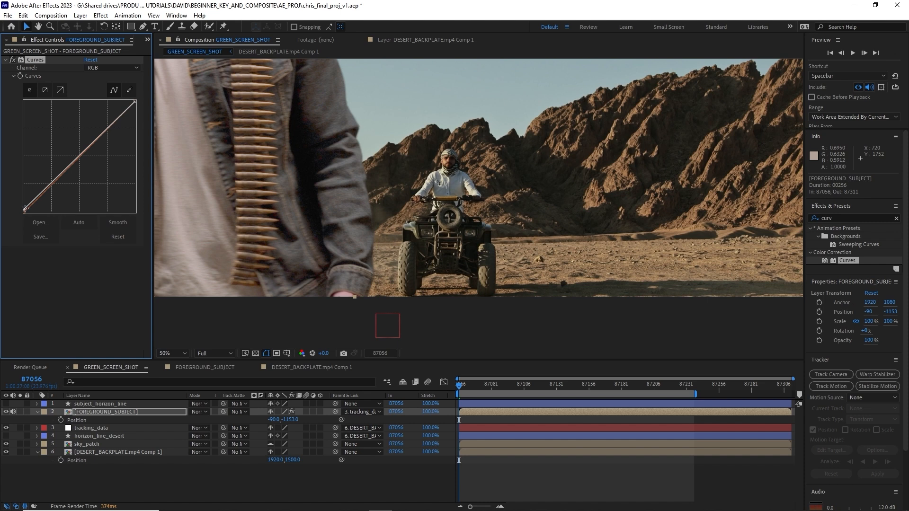
left_click_drag(23, 211, 24, 207)
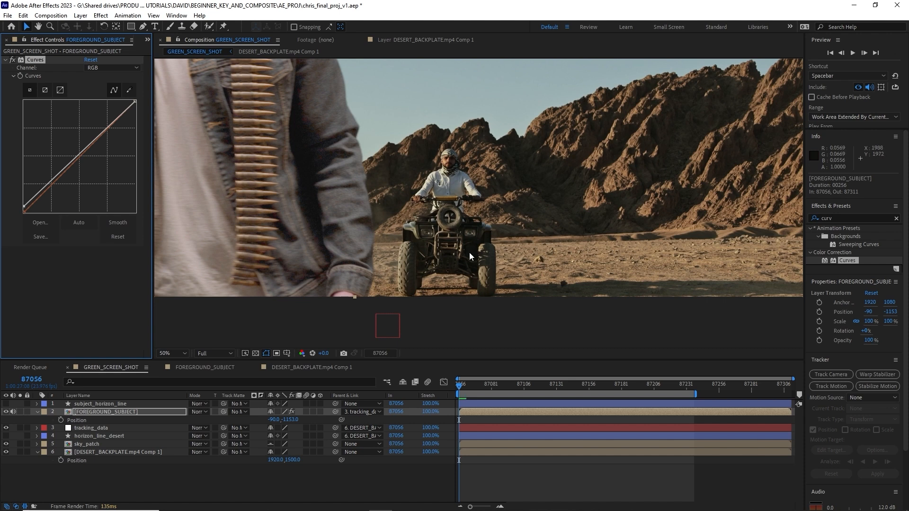
- Raise the black point of the green channel slightly in FOREGROUND_SUBJECT's Curves effect
left_click(110, 69)
left_click(102, 95)
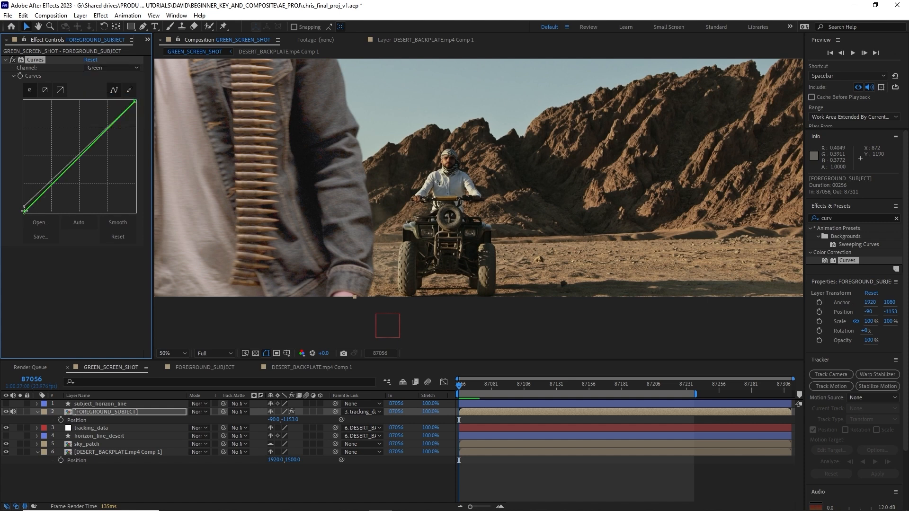
left_click_drag(23, 213, 16, 211)
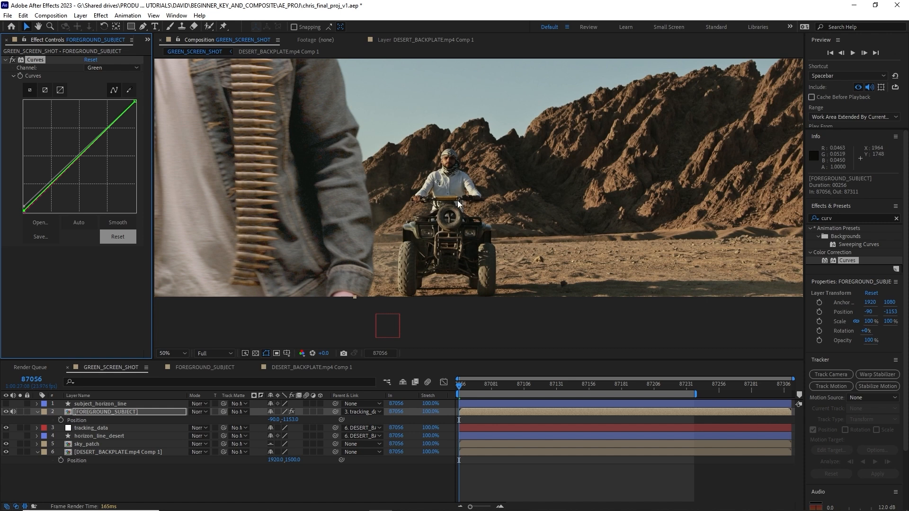
- Move FOREGROUND_SUBJECT back over the quad bike to an X position of 321
key("comma")
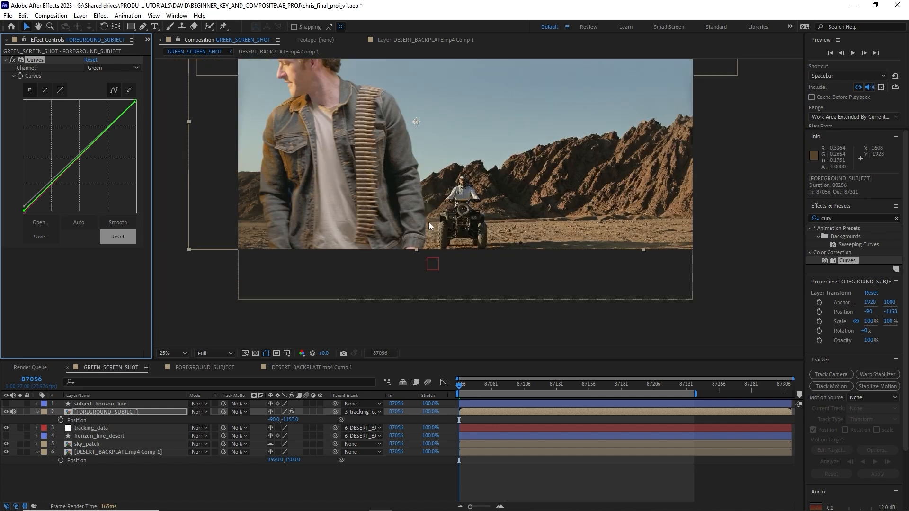
left_click_drag(379, 202, 387, 245)
left_click(119, 414)
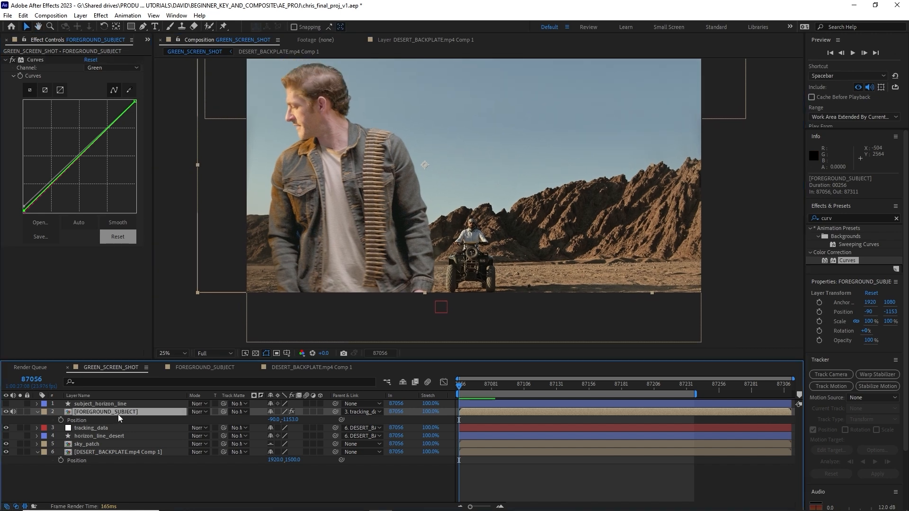
left_click_drag(278, 421, 479, 427)
- In DESERT_BACKPLATE.mp4 Comp 1, move the clip's in point to frame 00000 and return to GREEN_SCREEN_SHOT
double_click(151, 453)
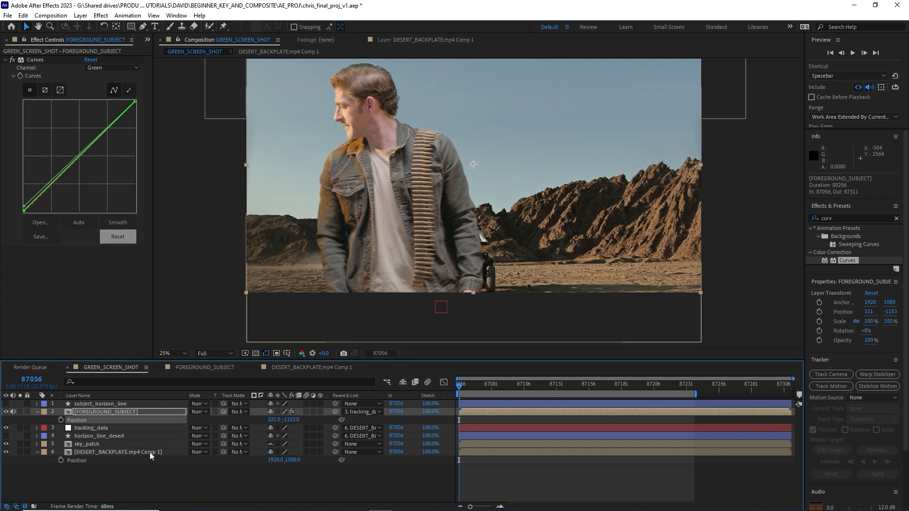
key("[")
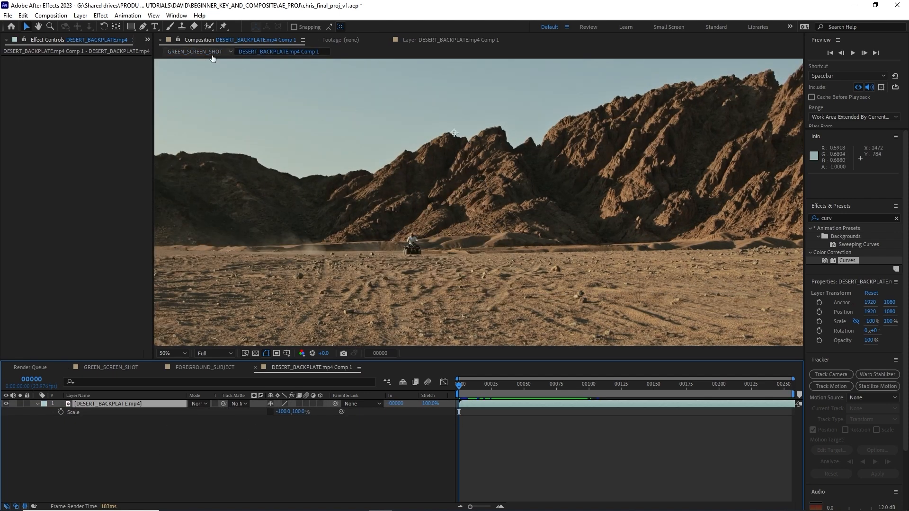
left_click(197, 52)
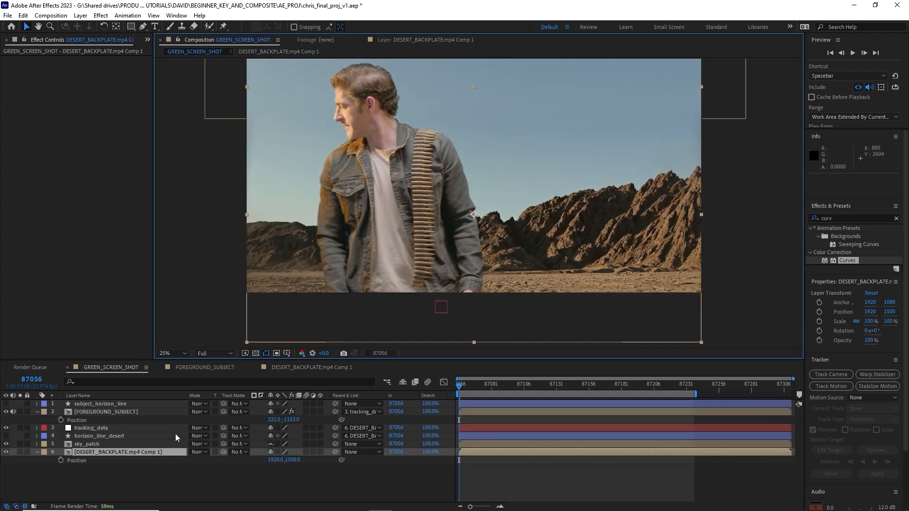
- Pull down the shadows and midtones of FOREGROUND_SUBJECT's RGB curve to darken the actor
left_click(133, 412)
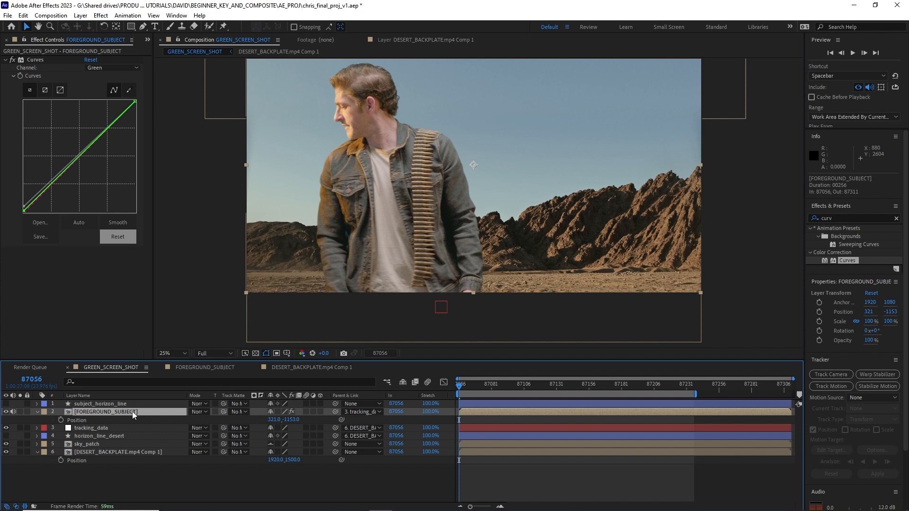
left_click(118, 69)
left_click(108, 77)
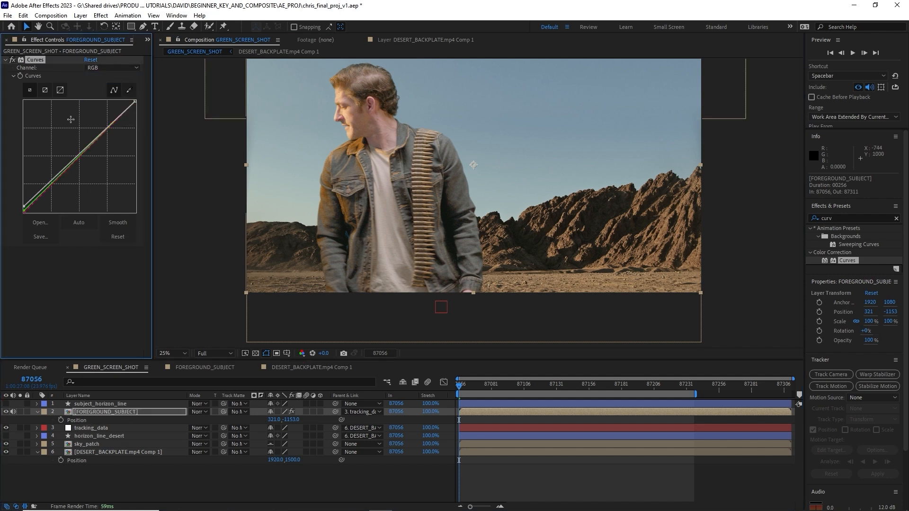
left_click_drag(78, 156, 73, 176)
left_click_drag(73, 176, 72, 179)
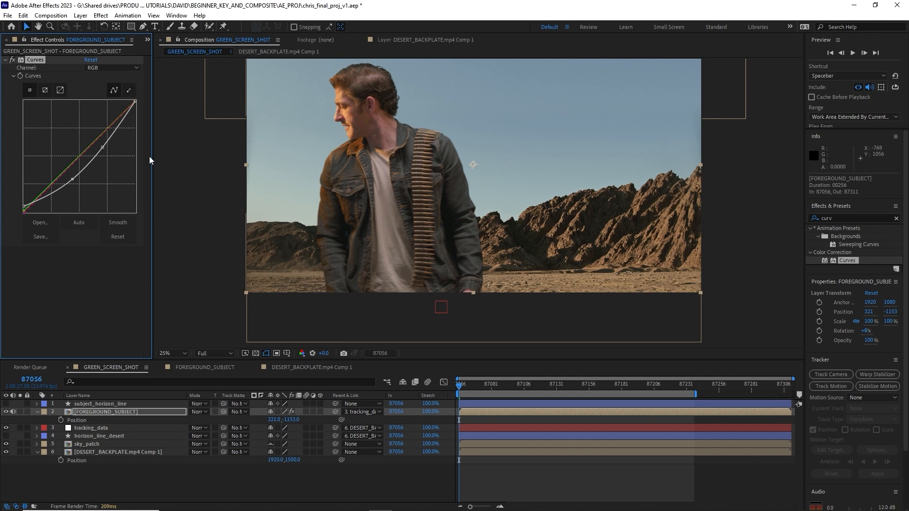
- Go to frame 87146 and toggle the Curves effect off and on to compare the grade
left_click(576, 387)
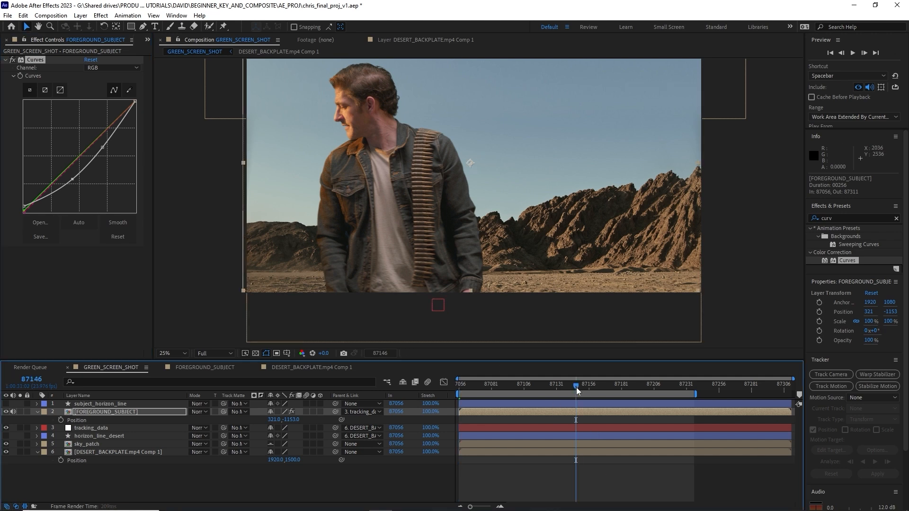
left_click(12, 60)
left_click(12, 60)
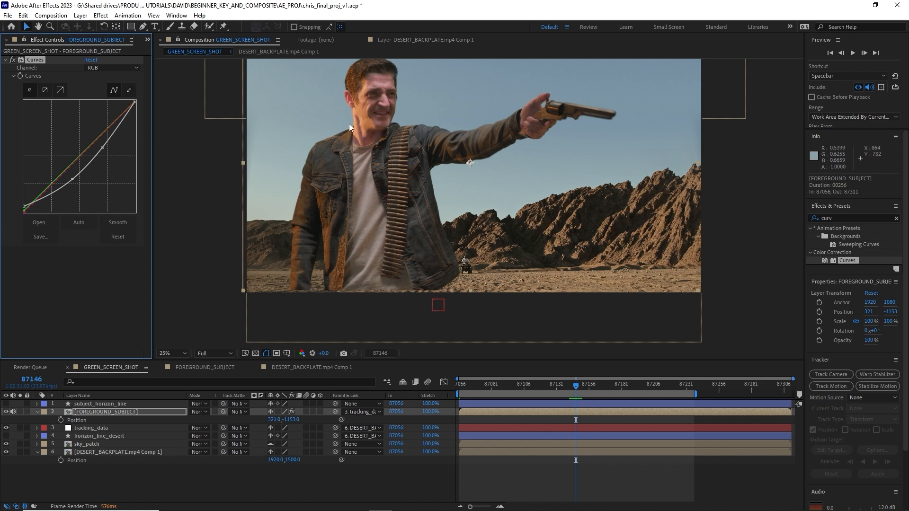
- Find the Hue/Saturation effect and apply it to FOREGROUND_SUBJECT below Curves
double_click(844, 215)
type("hue")
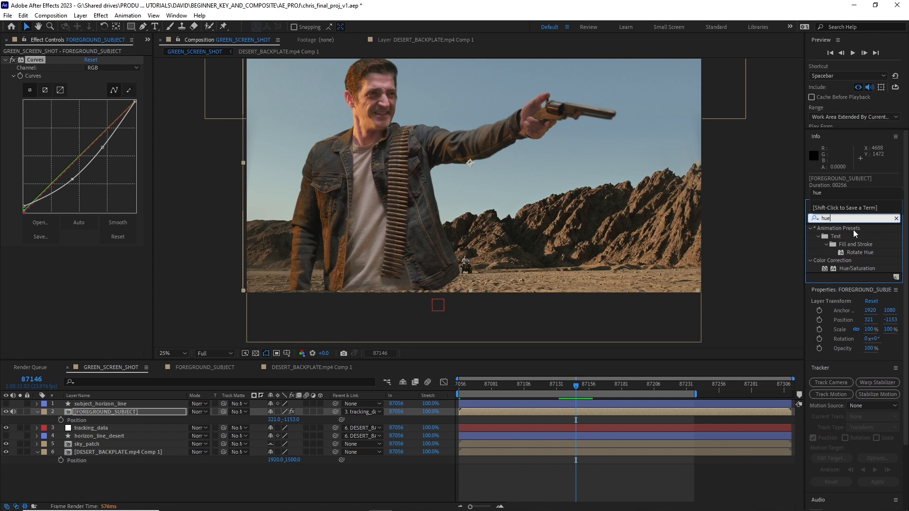
left_click_drag(849, 267, 120, 283)
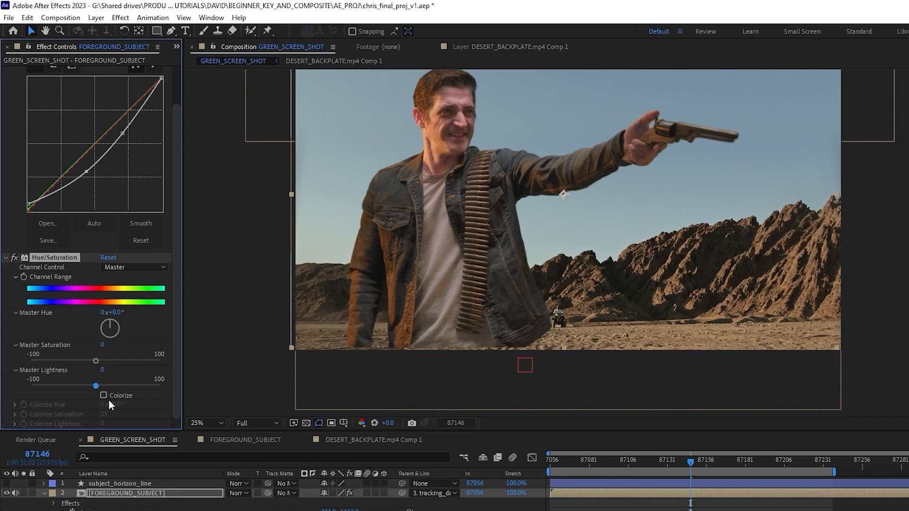
- Set Hue/Saturation to the Yellows channel, raise Yellow Saturation to 74 and narrow the affected color range
left_click(140, 267)
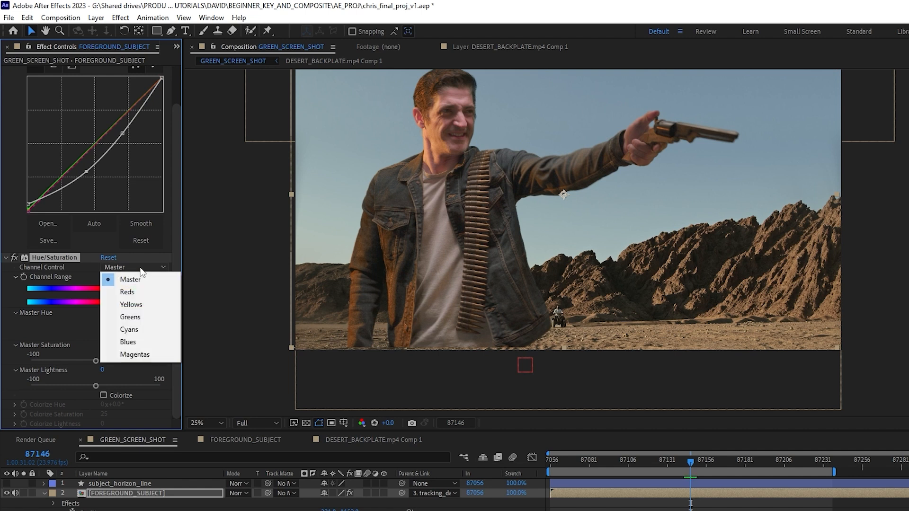
left_click(152, 304)
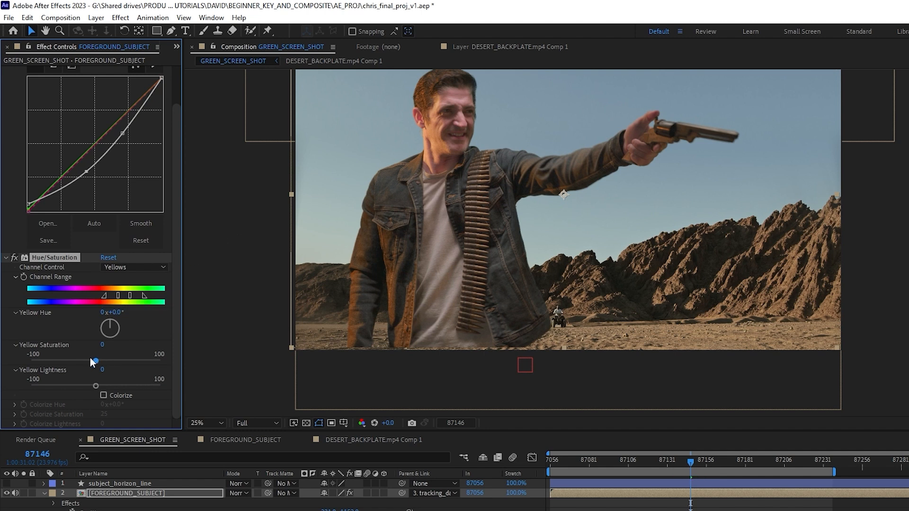
left_click_drag(102, 360, 140, 361)
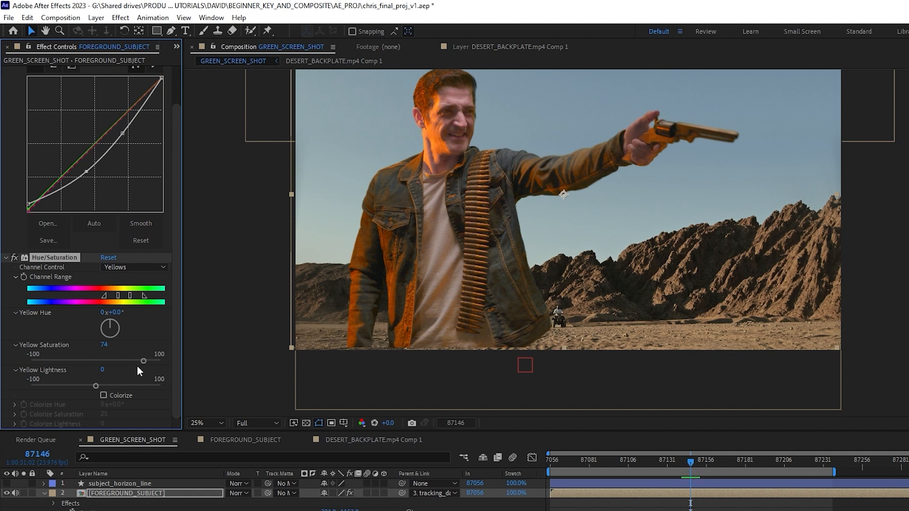
left_click_drag(133, 299, 130, 300)
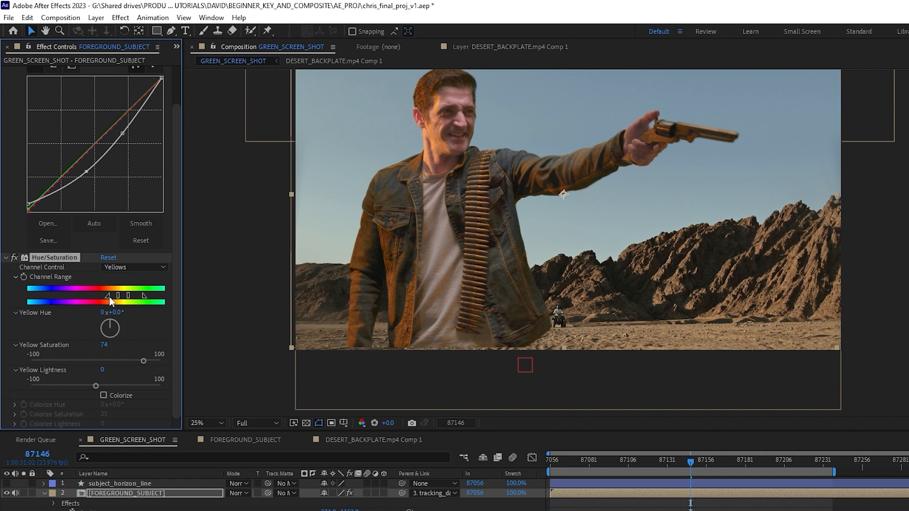
- Extend the Yellows channel range toward the reds and lower Yellow Saturation to -42
left_click(146, 360)
left_click_drag(147, 361, 31, 360)
left_click_drag(119, 299, 114, 298)
left_click_drag(115, 359, 77, 361)
left_click_drag(115, 298, 110, 298)
mouse_move(78, 361)
left_mouse_down()
mouse_move(146, 361)
mouse_move(69, 368)
left_mouse_up()
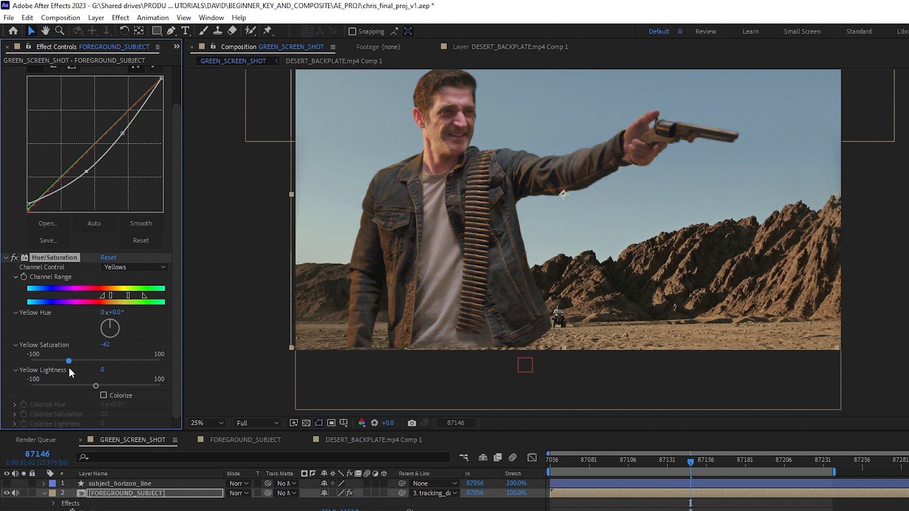
- Set Yellow Lightness to 16 and ease Yellow Saturation to -8
left_click_drag(98, 383, 124, 385)
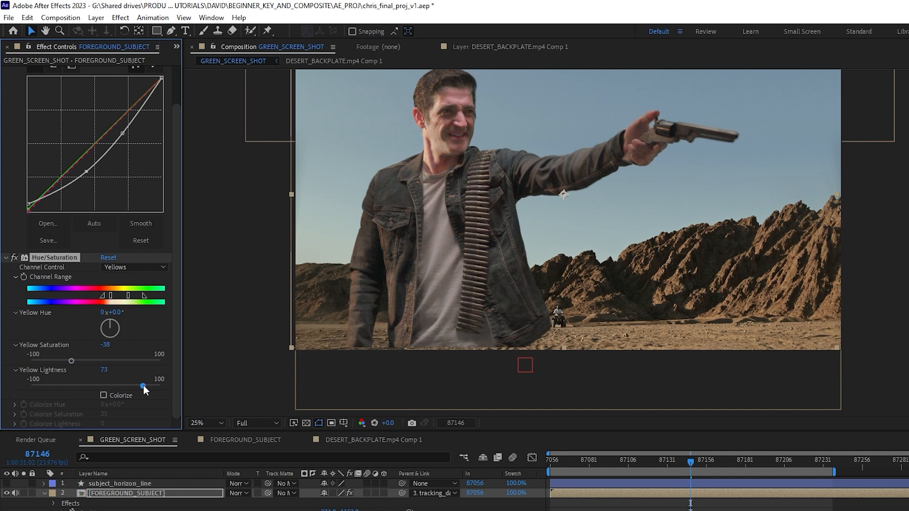
mouse_move(124, 386)
left_mouse_down()
mouse_move(61, 386)
mouse_move(121, 387)
mouse_move(97, 387)
mouse_move(107, 386)
left_mouse_up()
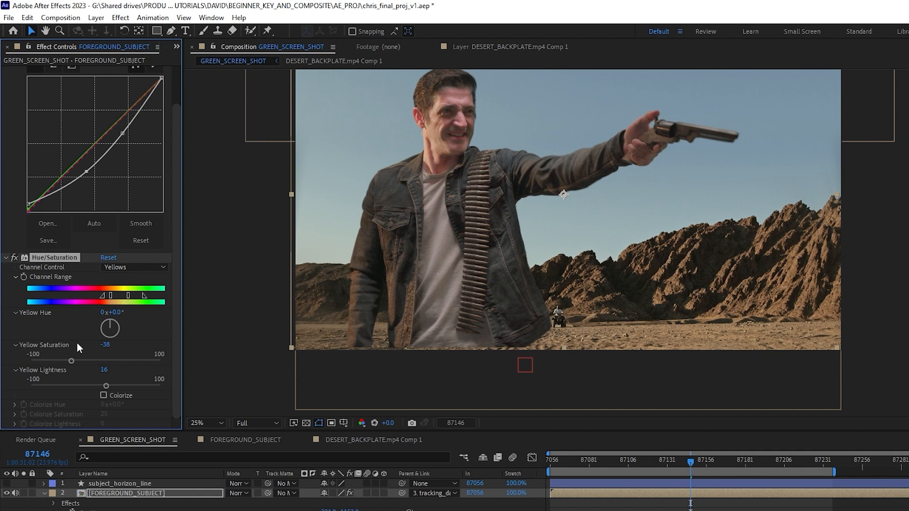
left_click_drag(73, 360, 83, 359)
left_click_drag(93, 360, 89, 361)
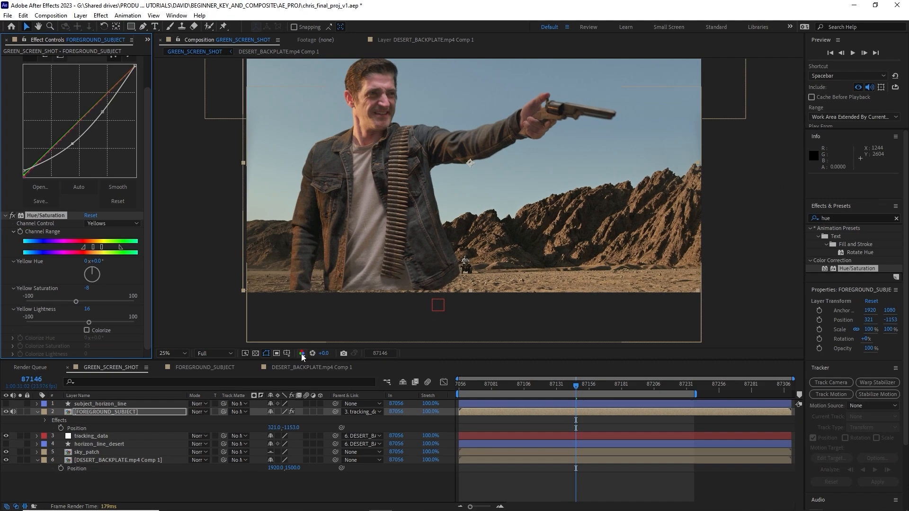
- View the composite's red, green and blue channels one at a time to compare the actor with the backplate
left_click(362, 423)
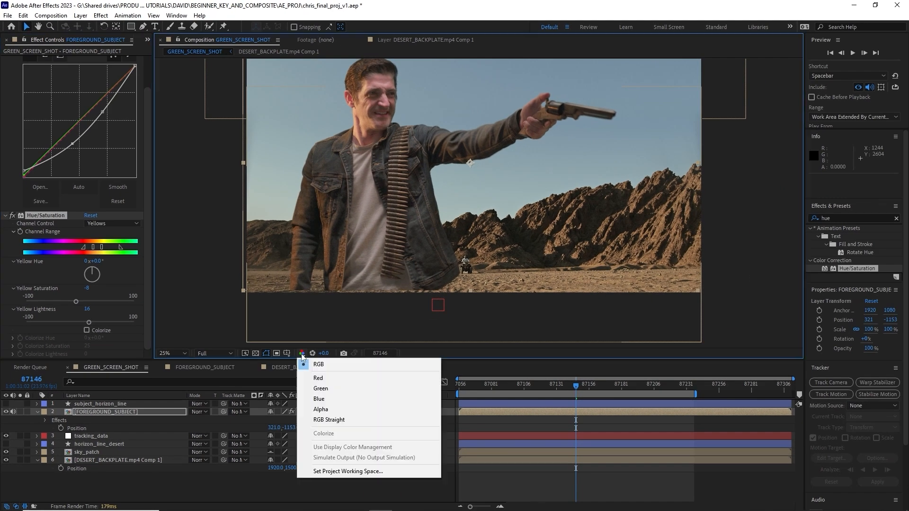
left_click(337, 377)
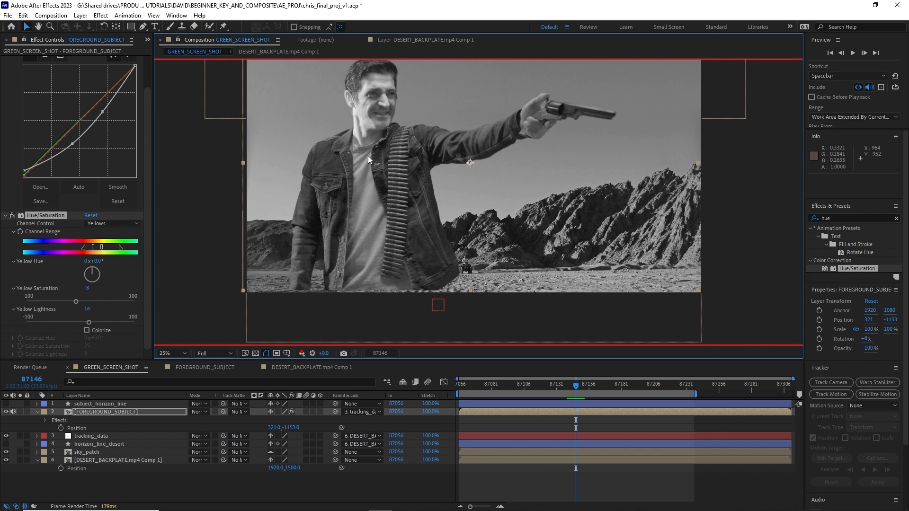
left_click(302, 353)
left_click(307, 388)
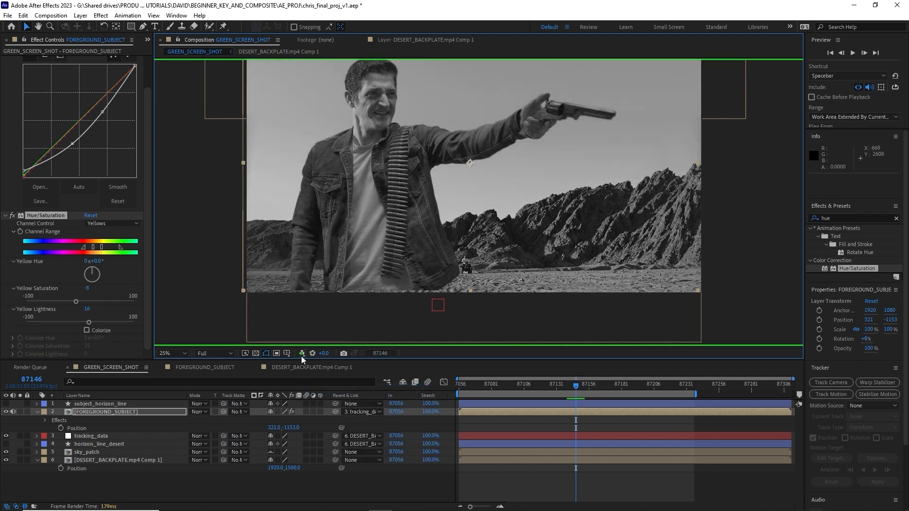
left_click(302, 354)
left_click(308, 399)
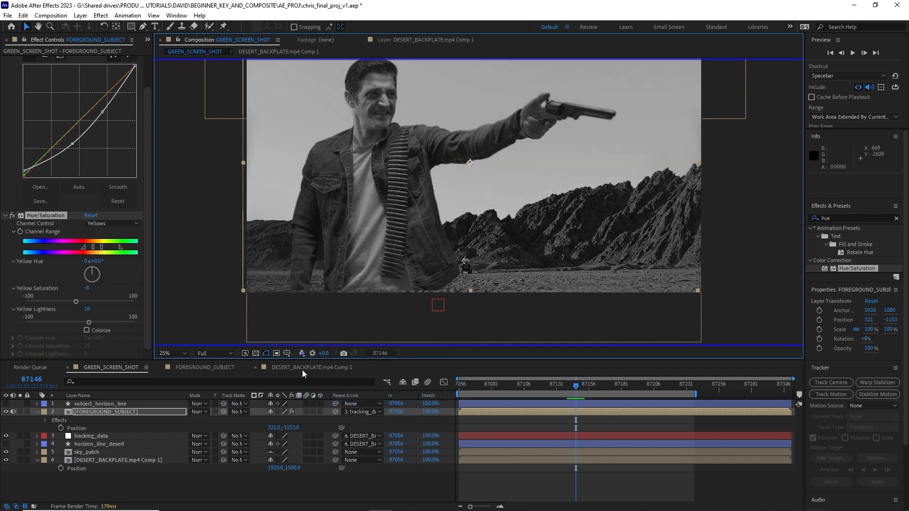
- View the composite's red channel on its own and return the viewer to full RGB
left_click(306, 353)
left_click(315, 379)
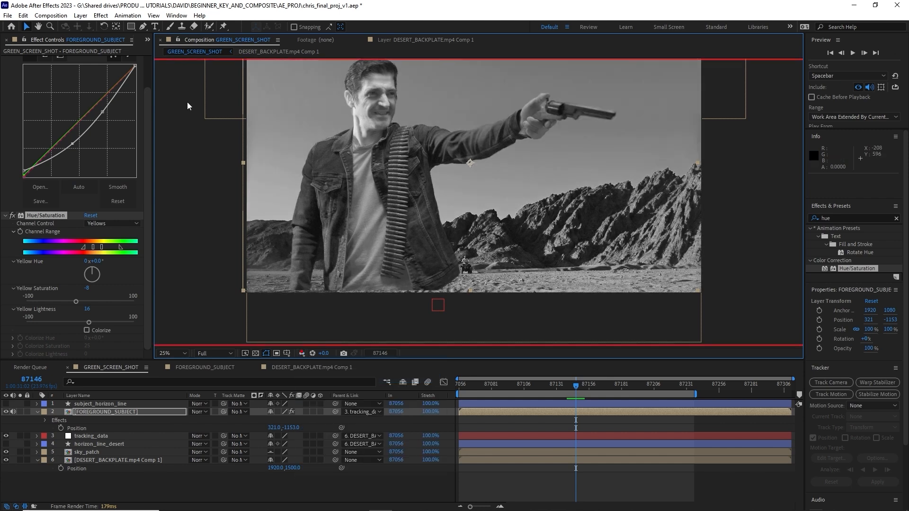
left_click(303, 354)
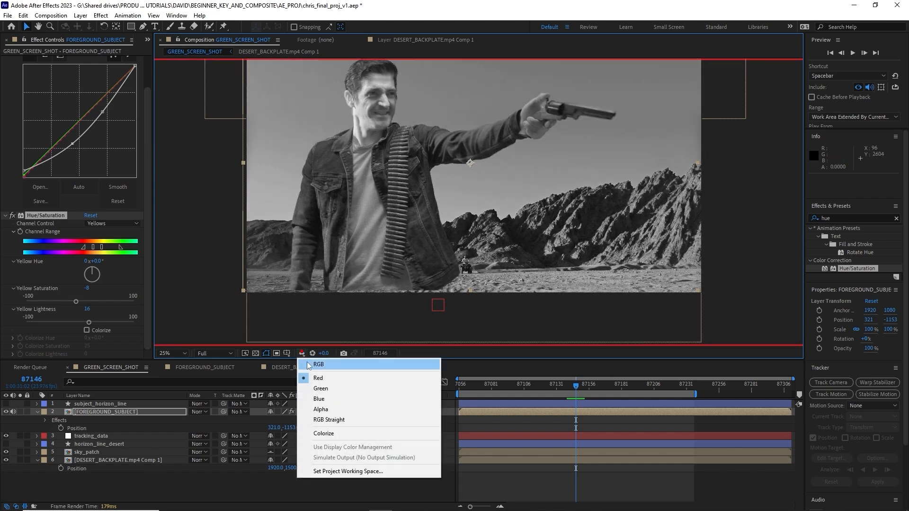
left_click(309, 365)
left_click(148, 169)
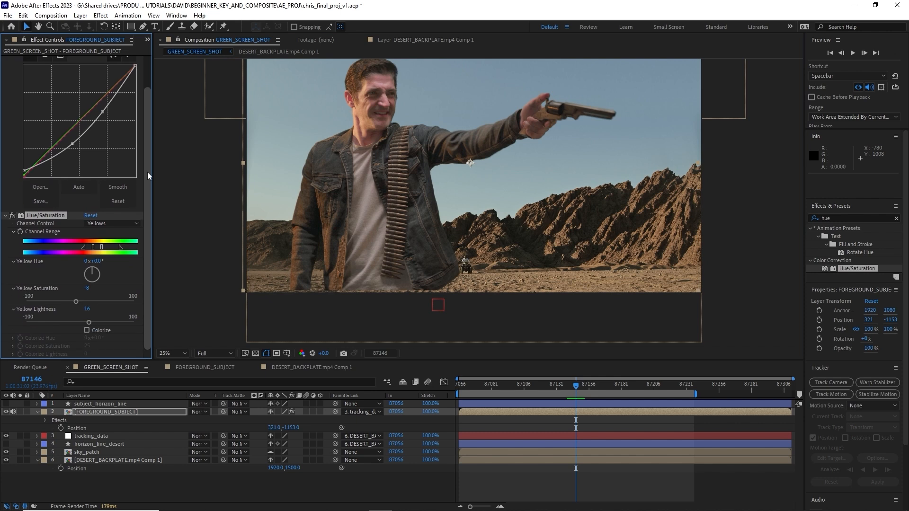
- Set Hue/Saturation to the Reds channel, raise Red Saturation to 56 and narrow the affected color range on both sides
left_click(116, 222)
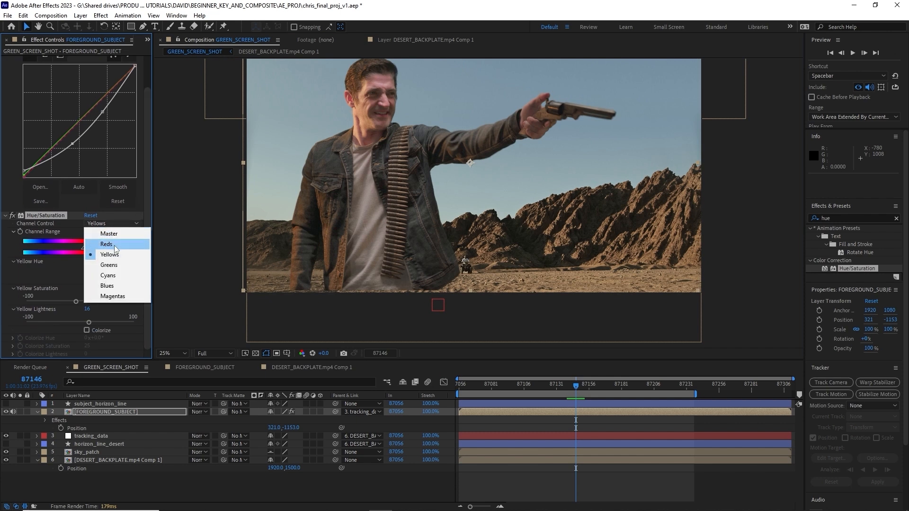
left_click(99, 238)
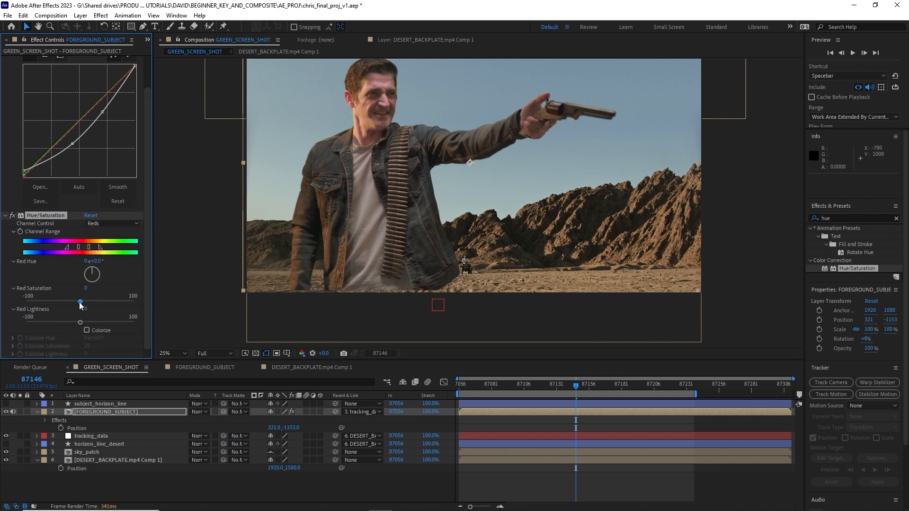
left_click_drag(109, 299, 110, 300)
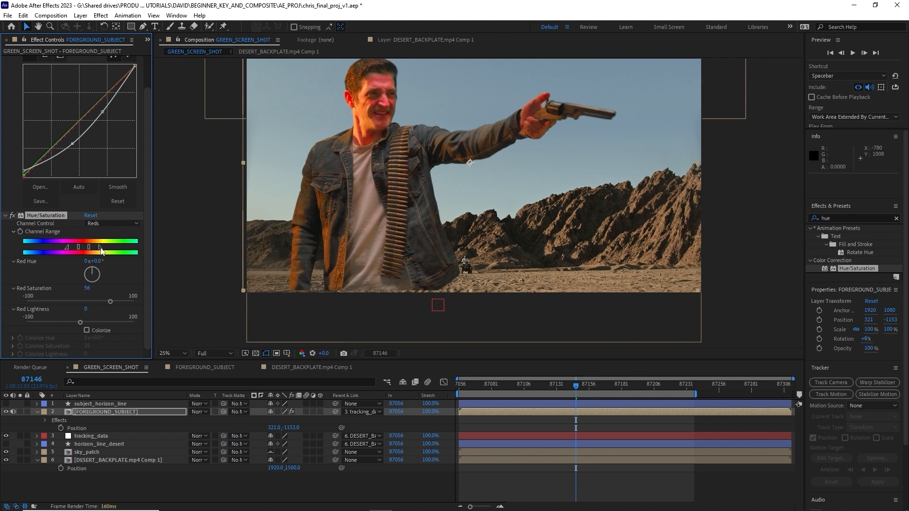
left_click_drag(99, 248, 73, 248)
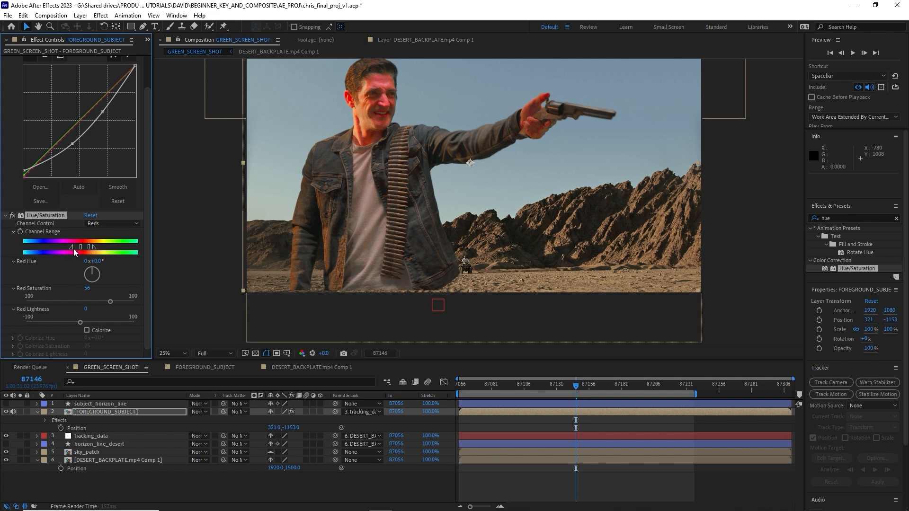
- Lower the actor's Red Saturation to -16 and Red Lightness to -6
left_click_drag(97, 300, 79, 300)
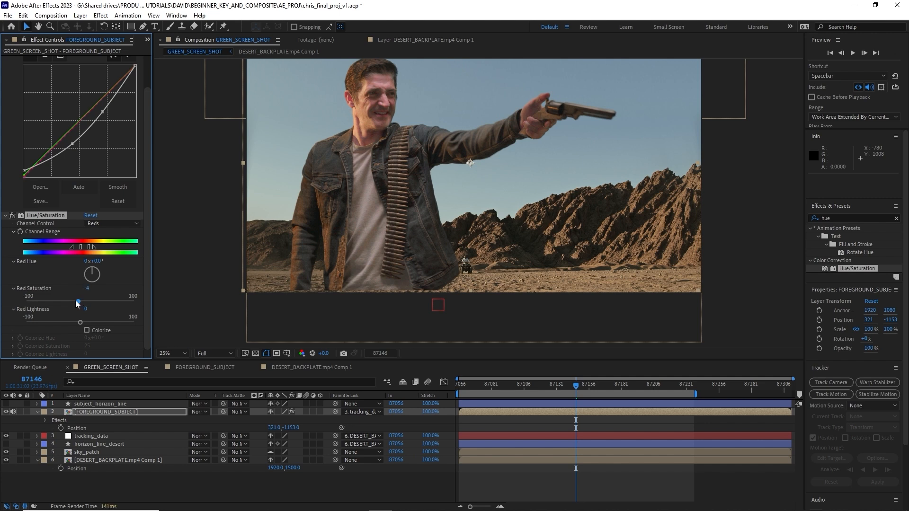
left_click(80, 322)
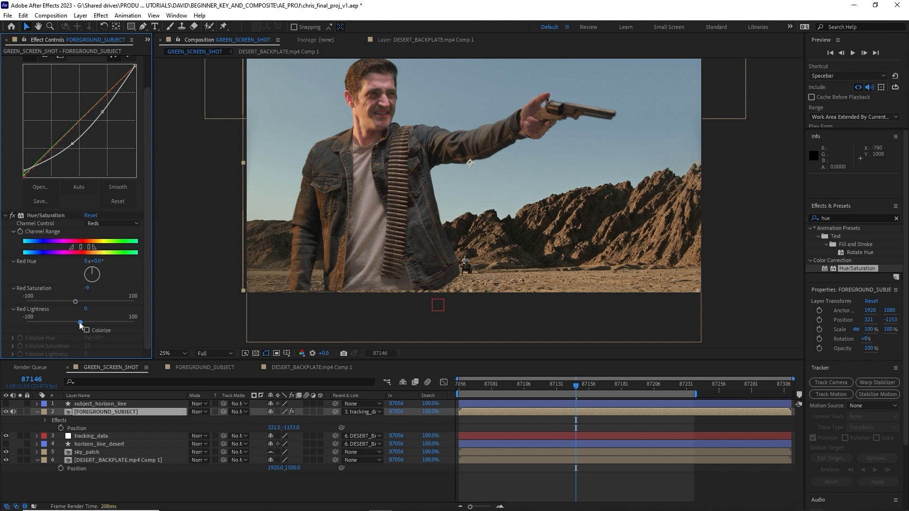
mouse_move(72, 323)
left_mouse_down()
mouse_move(64, 323)
mouse_move(72, 323)
mouse_move(75, 300)
mouse_move(78, 321)
left_mouse_up()
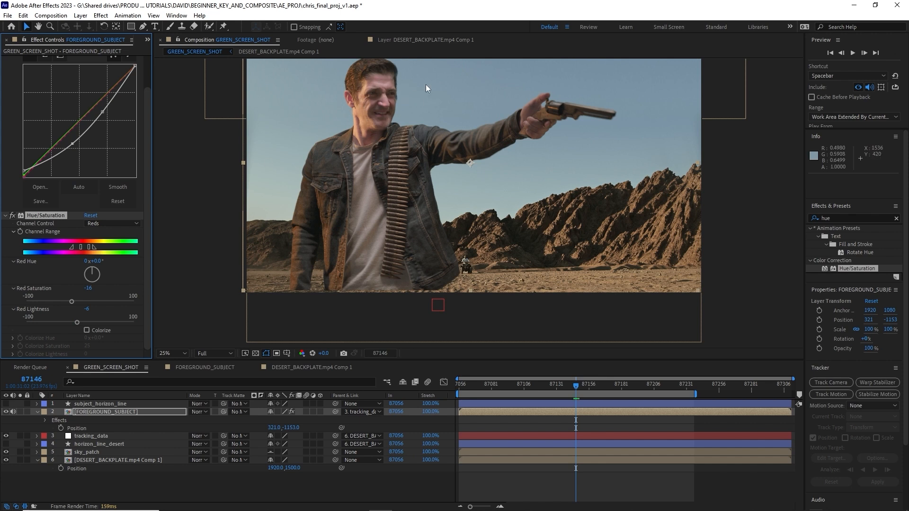
- Raise Red Saturation to 45 to check and fine-tune the reds range, lower it again and collapse the Hue/Saturation effect
left_click_drag(72, 301, 104, 302)
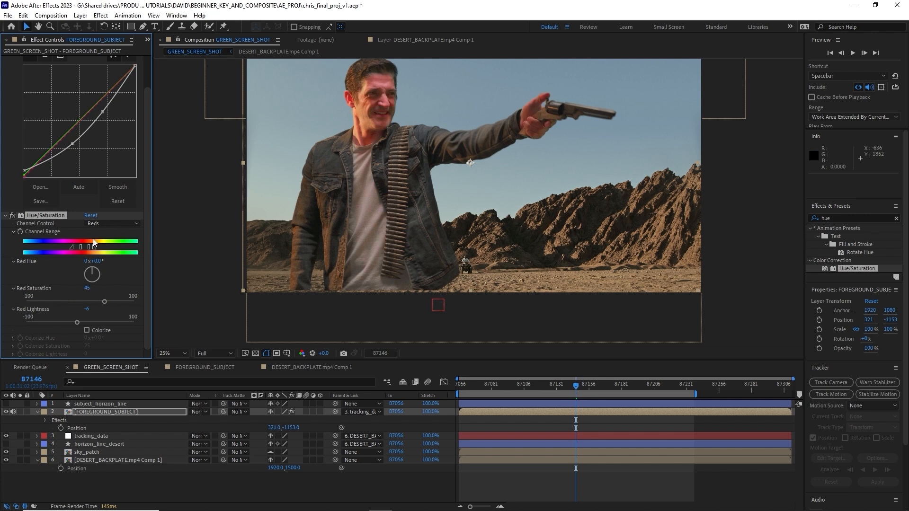
left_click_drag(92, 268, 92, 247)
left_click_drag(93, 247, 94, 248)
left_click(84, 302)
left_click(5, 216)
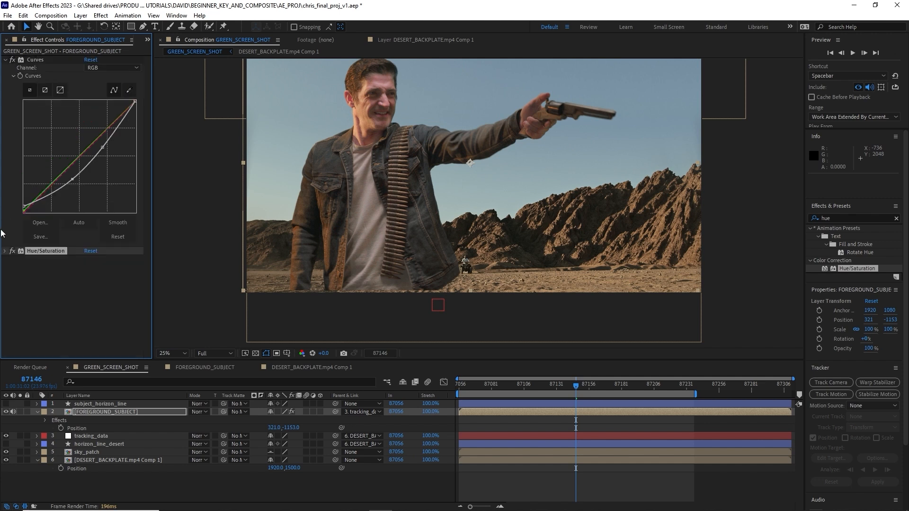
- Search the effects for Curves and add another instance to FOREGROUND_SUBJECT between its Curves and Hue/Saturation effects
left_click(861, 218)
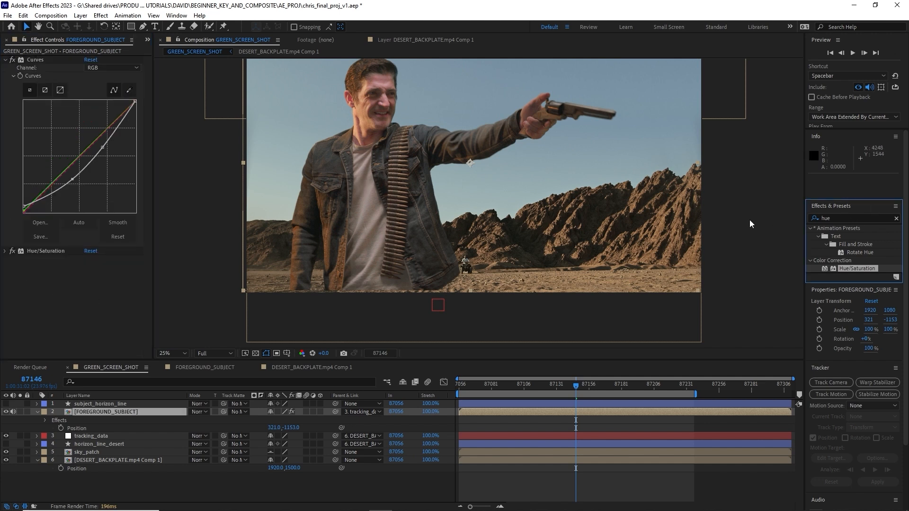
type("curv")
left_click_drag(847, 260, 105, 239)
left_click(106, 242)
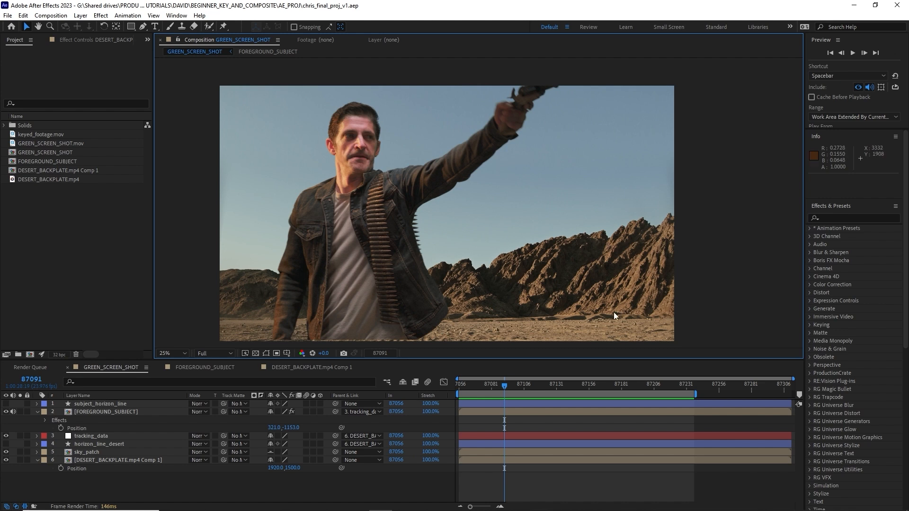
- Examine the actor's face, neck and jacket up close in the GREEN_SCREEN_SHOT composite at frame 87091
key("comma")
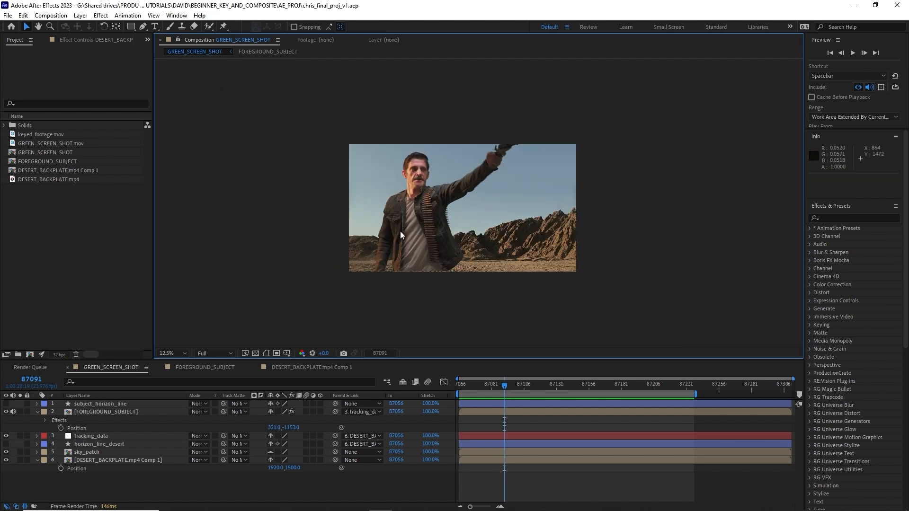
key("period")
key("period")
key("h")
left_click_drag(397, 185, 360, 267)
key("v")
key("h")
left_click_drag(240, 270, 476, 180)
left_click_drag(401, 207, 390, 222)
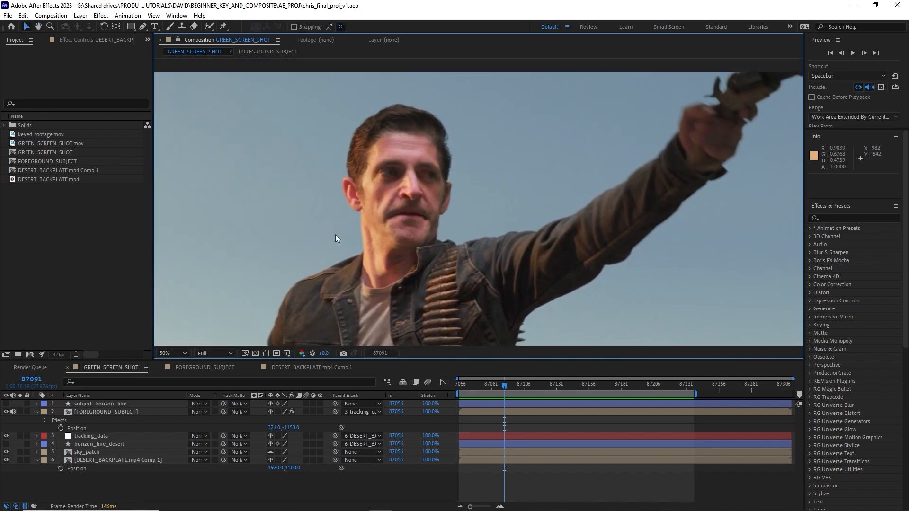
left_click_drag(396, 287, 353, 142)
left_click_drag(349, 280, 350, 229)
- Examine the backplate's desert ground and mountains up close beside the actor's jacket to compare light and shadow
scroll(352, 234, "down", 2)
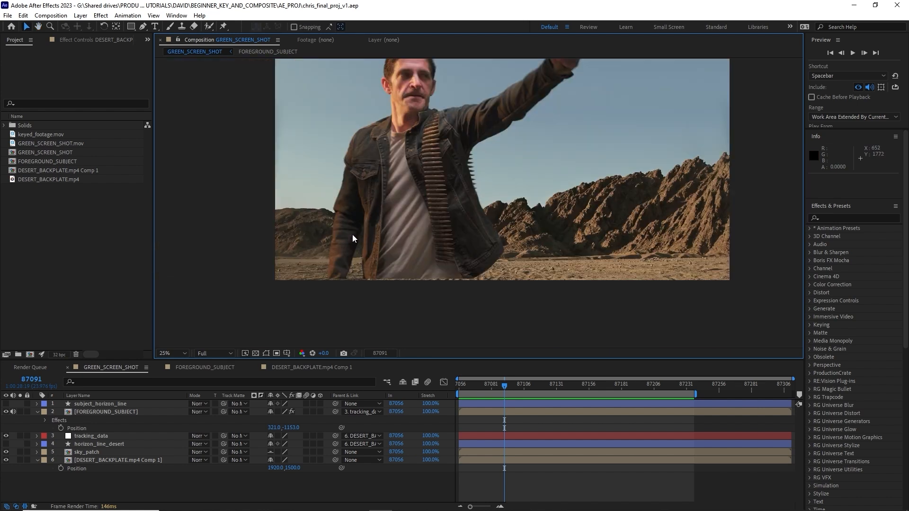
left_click_drag(430, 221, 388, 219)
scroll(492, 267, "up", 4)
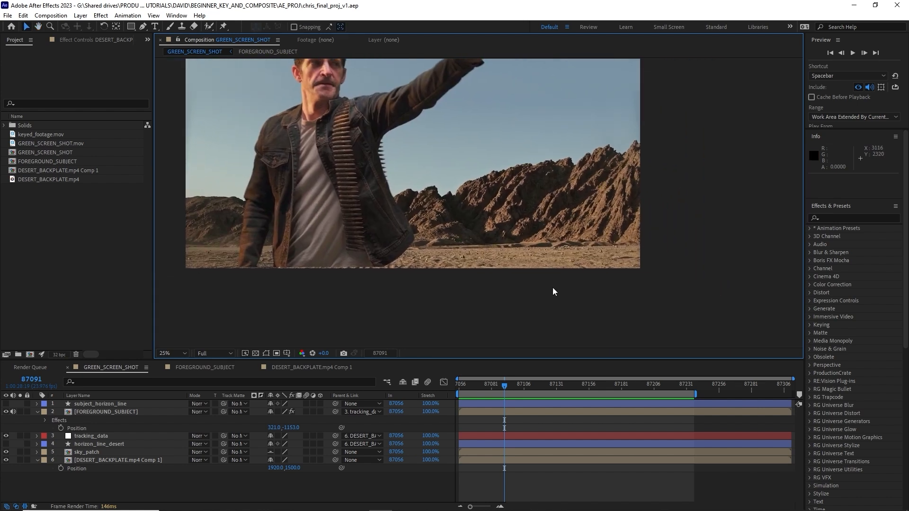
left_click_drag(491, 268, 466, 128)
left_click_drag(349, 306, 304, 272)
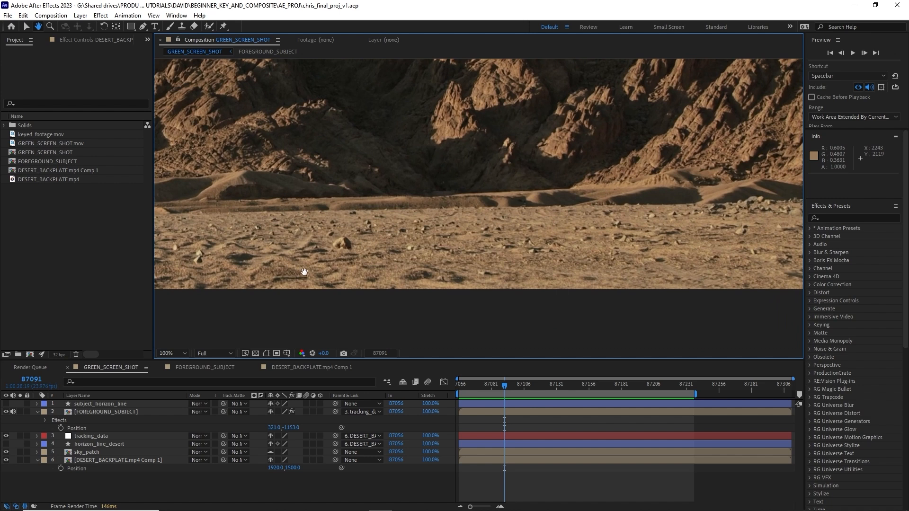
left_click_drag(303, 183, 483, 233)
left_click_drag(338, 180, 331, 248)
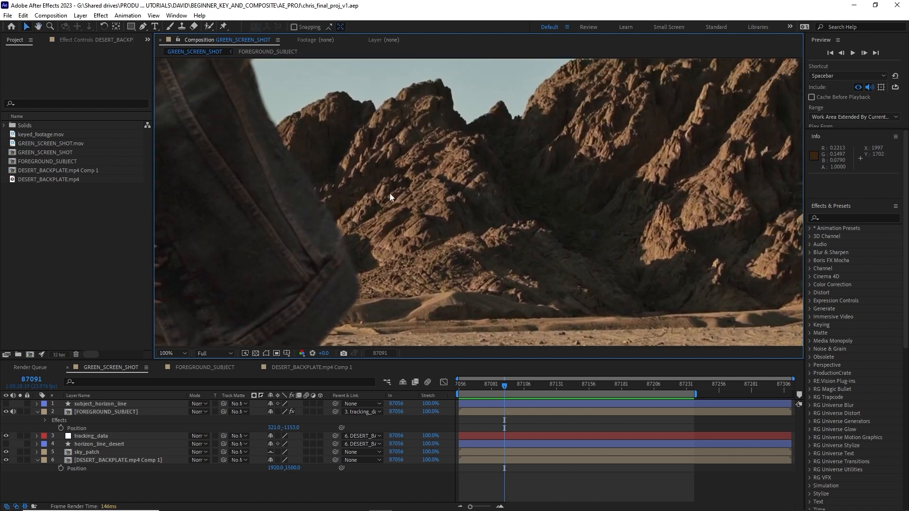
scroll(390, 193, "up", 1)
scroll(391, 193, "down", 1)
- Examine the actor's bandolier, outstretched gun arm and lower torso against the backplate, ending on a view of the whole composite
left_click_drag(319, 158, 401, 224)
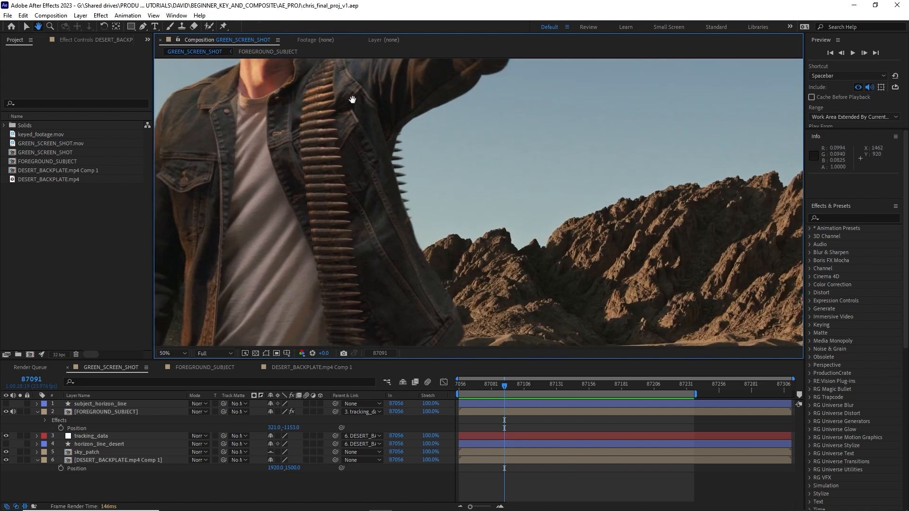
left_click_drag(351, 98, 315, 249)
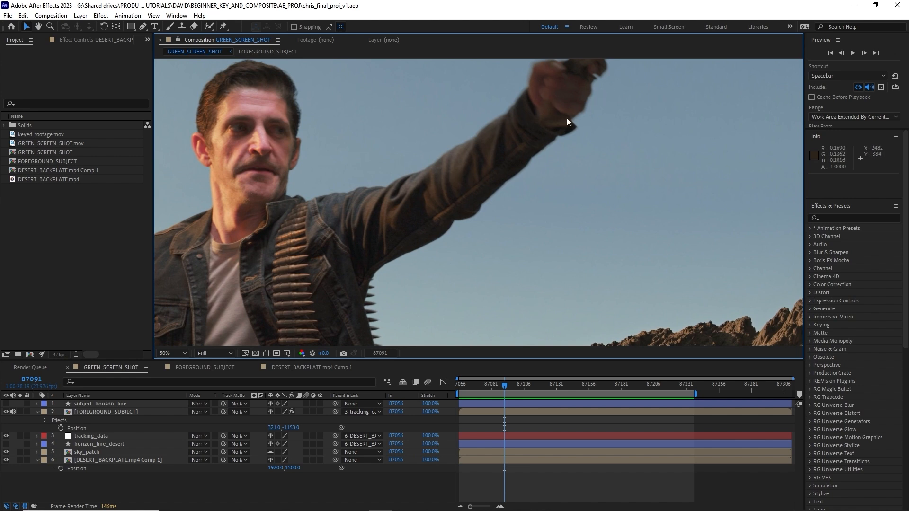
left_click_drag(351, 242, 461, 126)
left_click_drag(500, 279, 627, 154)
left_click_drag(622, 205, 495, 255)
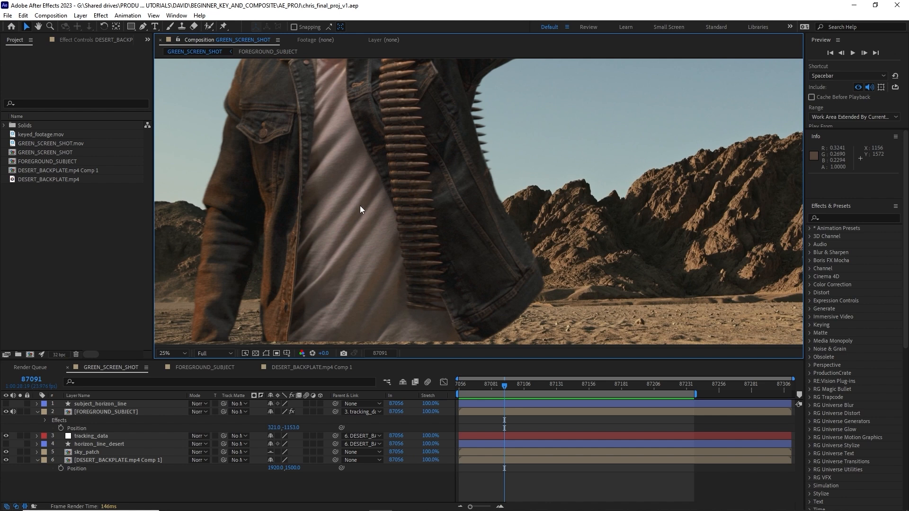
key("comma")
key("comma")
left_click_drag(360, 207, 358, 243)
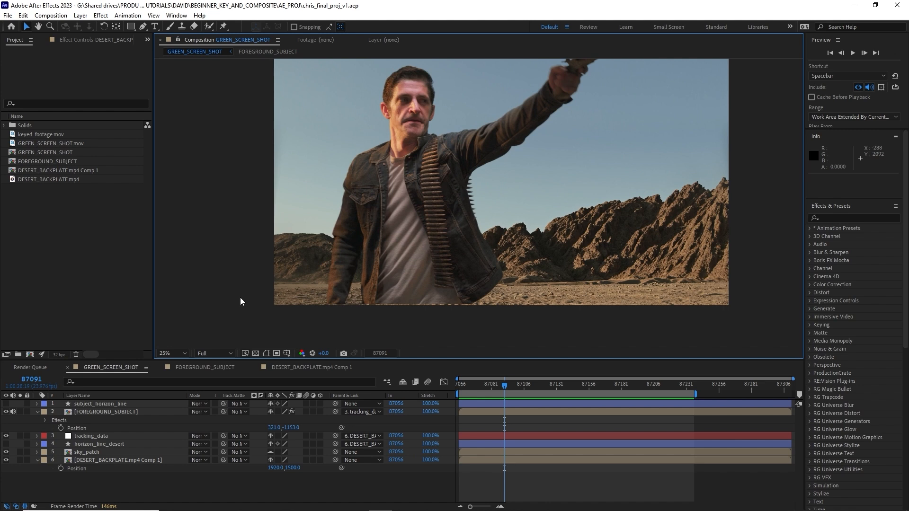
- Create a white solid 5000 px wide and 3000 px high in GREEN_SCREEN_SHOT
key("ctrl+y")
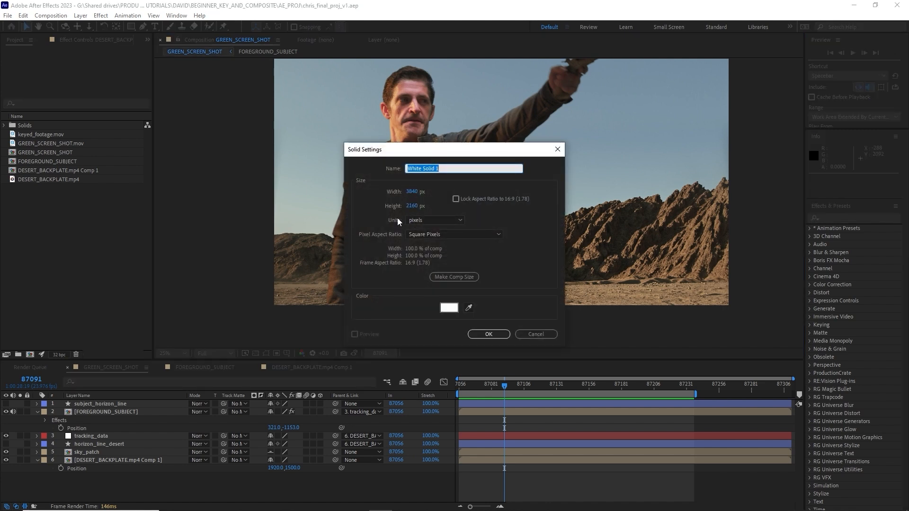
left_click(413, 193)
type("5000")
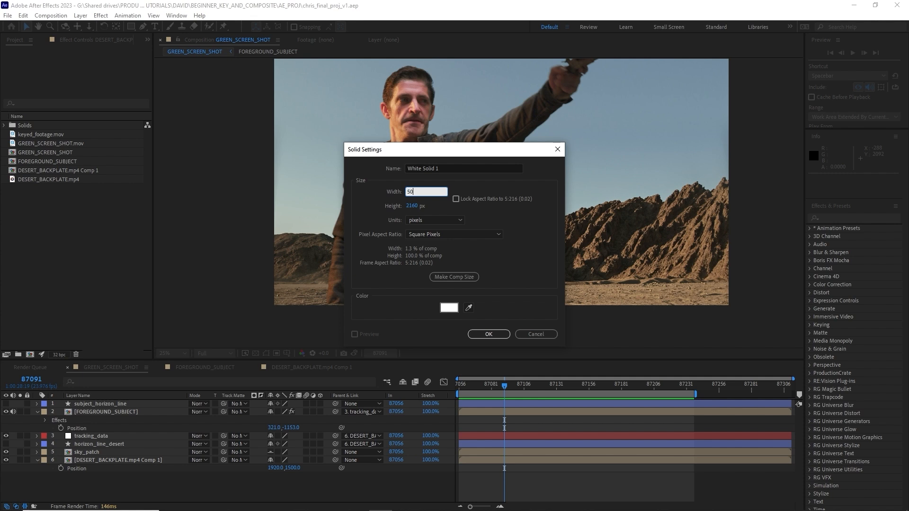
key("Tab")
type("3000")
key("Return")
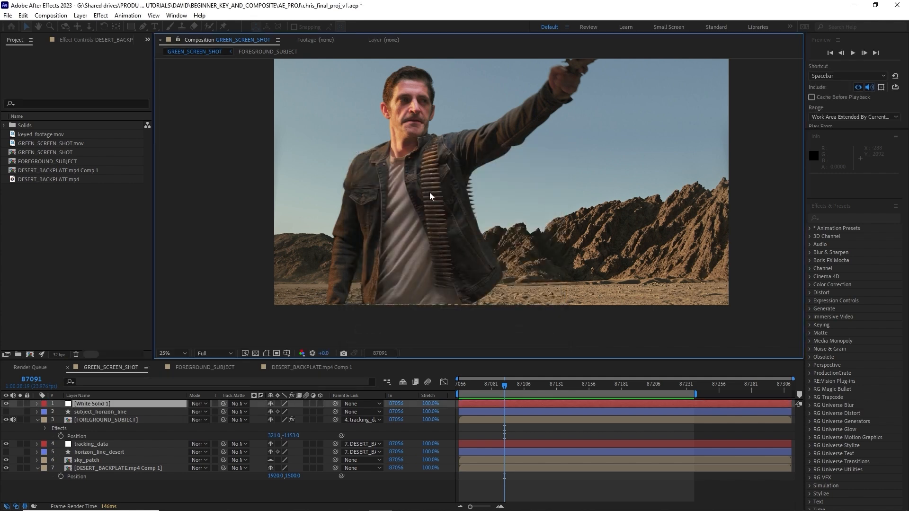
- Apply Gradient Ramp to the white solid with Start of Ramp at 2500, 1438 and End of Ramp at 2500, 1634
left_click(849, 218)
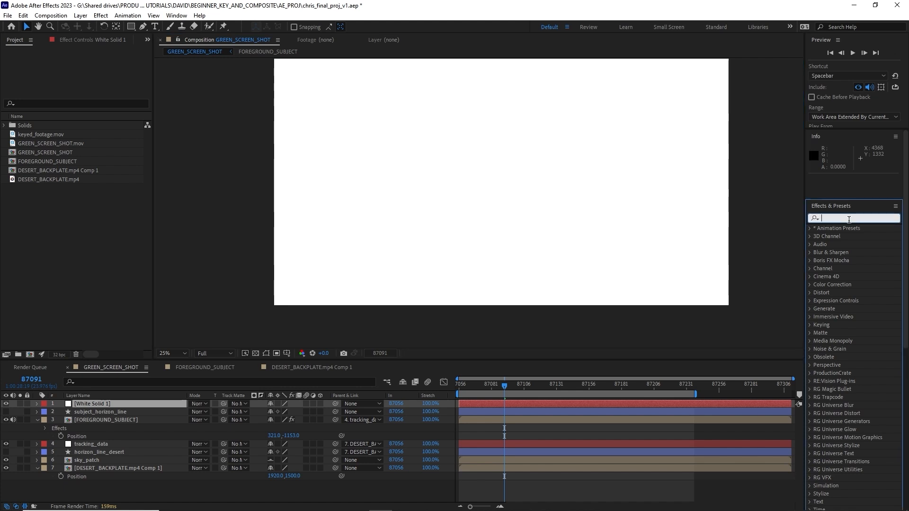
type("gradient")
left_click_drag(856, 236, 609, 252)
left_click_drag(444, 138, 394, 198)
left_click_drag(116, 67, 0, 84)
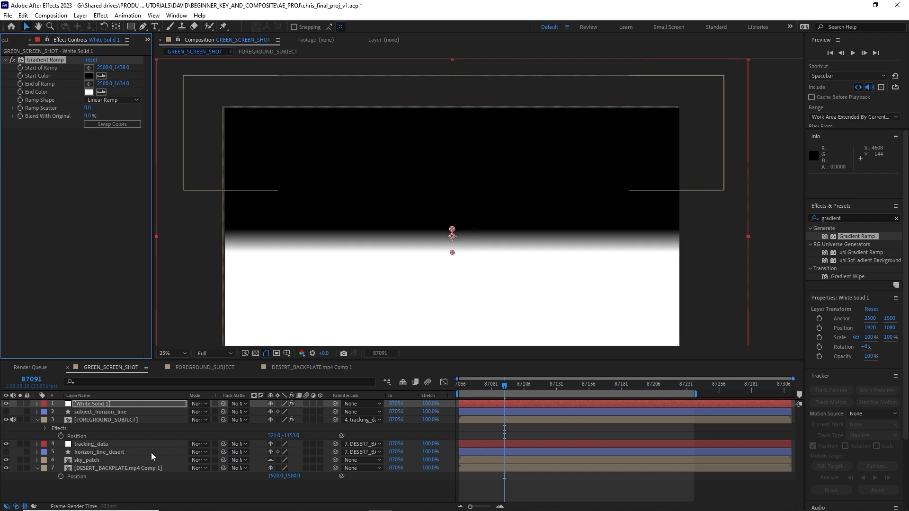
- Lower the white solid's opacity to 35% and move its ramp down to start at 2500, 2332 and end at 2500, 2452
left_click(132, 404)
key("t")
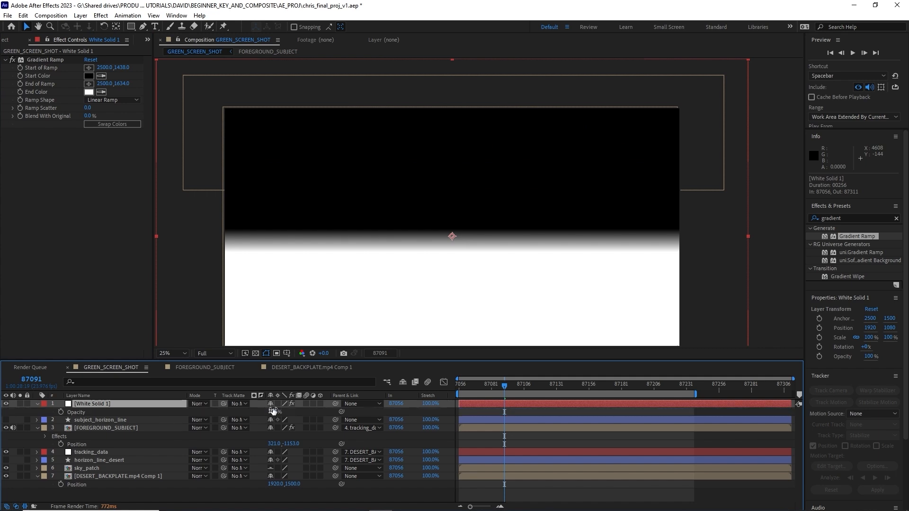
left_click_drag(272, 412, 245, 415)
key("space")
left_click_drag(331, 293, 304, 233)
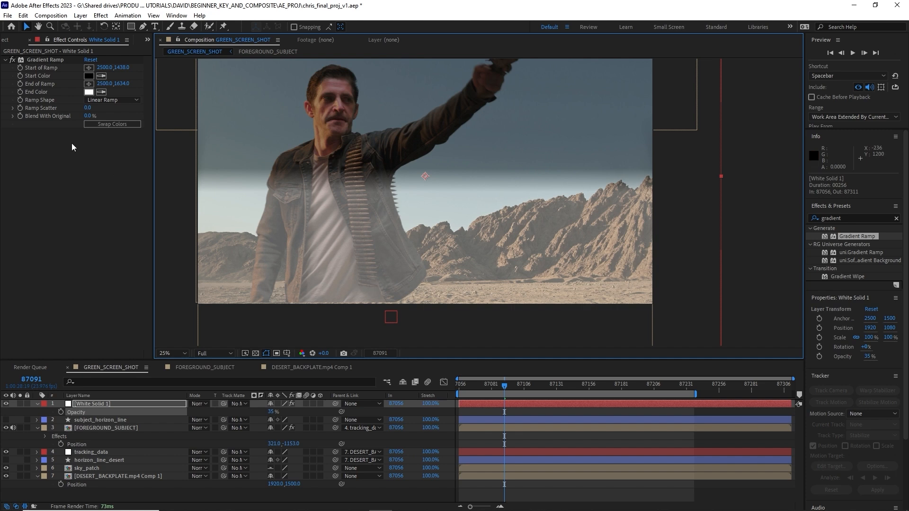
left_click_drag(121, 83, 494, 100)
left_click_drag(138, 67, 510, 106)
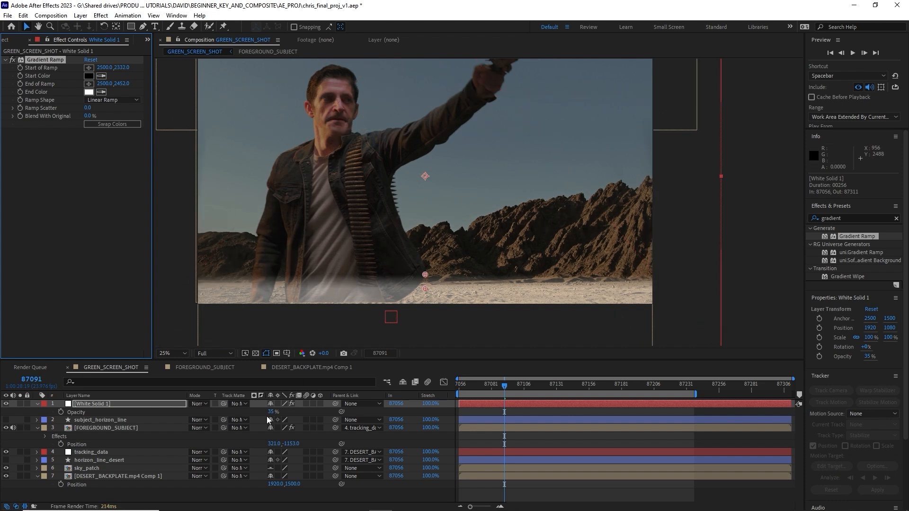
- Set the white solid's opacity back to 100% and parent it to the tracking_data layer
left_click_drag(269, 413, 507, 401)
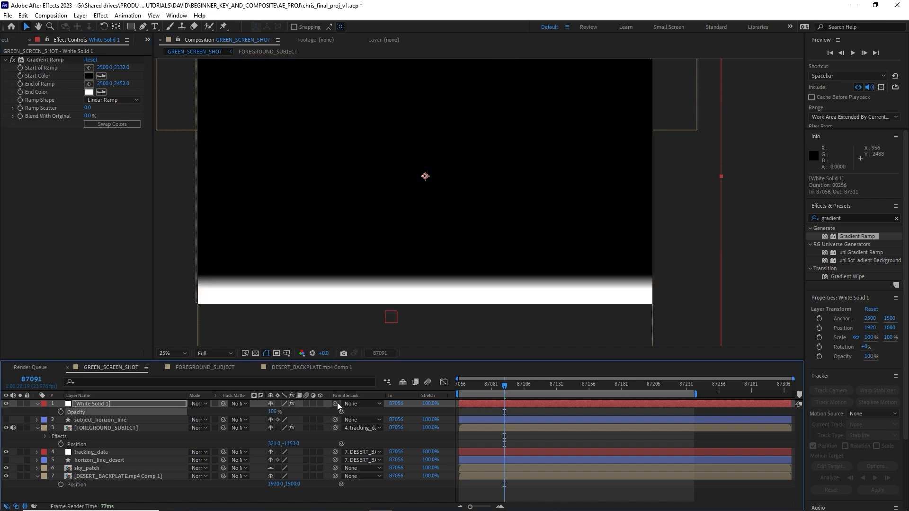
left_click_drag(338, 403, 85, 453)
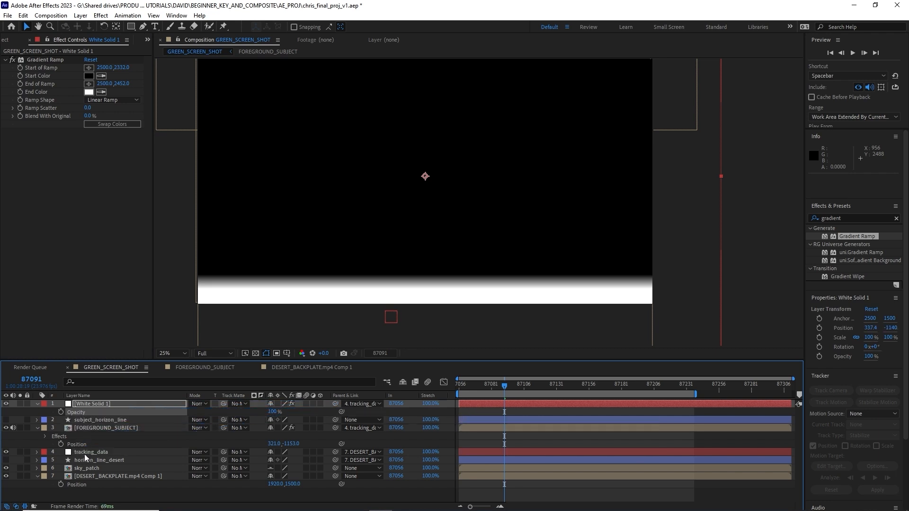
left_click(103, 397)
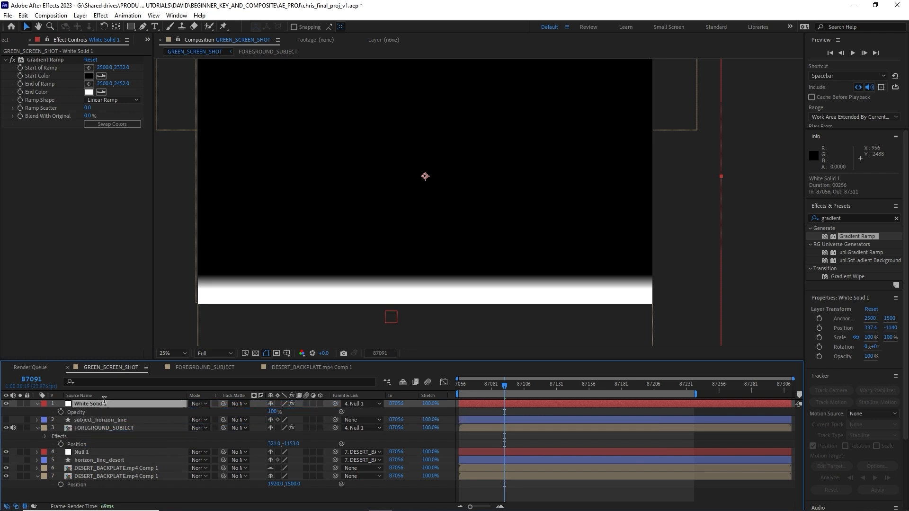
- Rename the white solid to gradient_ramp and hide it
key("Return")
type("gradient_ramp")
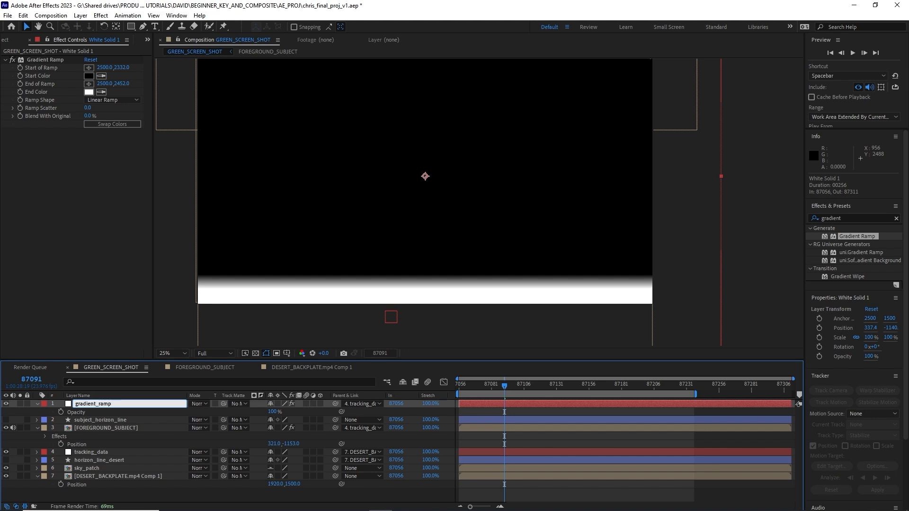
key("Return")
key("comma")
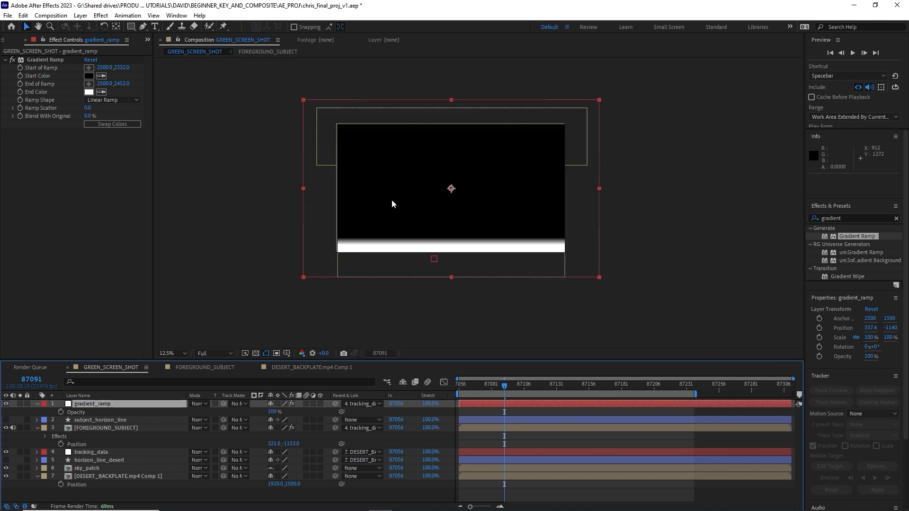
left_click(6, 404)
- Create an adjustment layer above gradient_ramp and apply Camera Lens Blur to it
left_click(78, 396)
left_click(90, 397)
key("ctrl+alt+y")
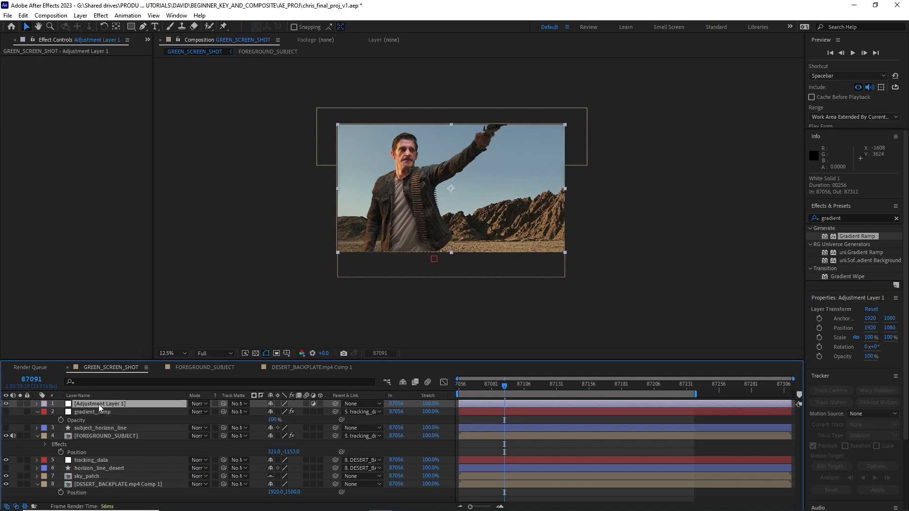
left_click(832, 220)
type("camera")
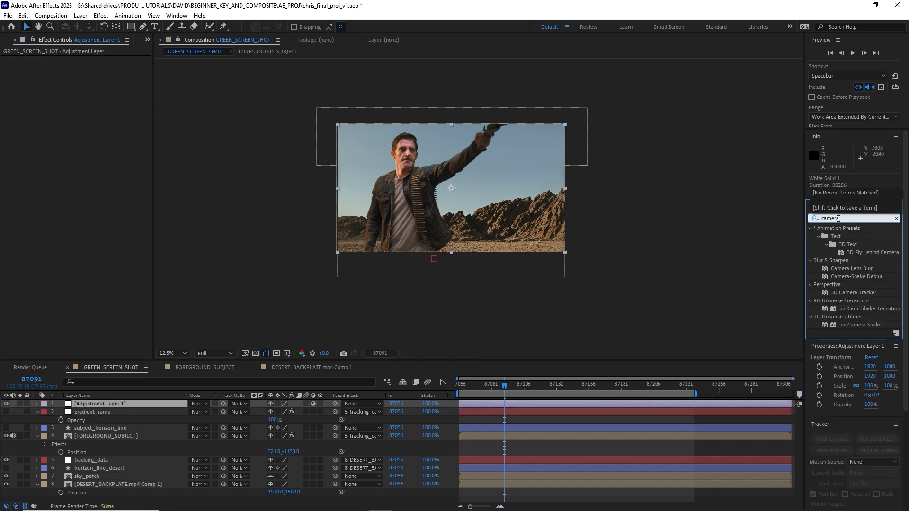
left_click_drag(852, 269, 103, 404)
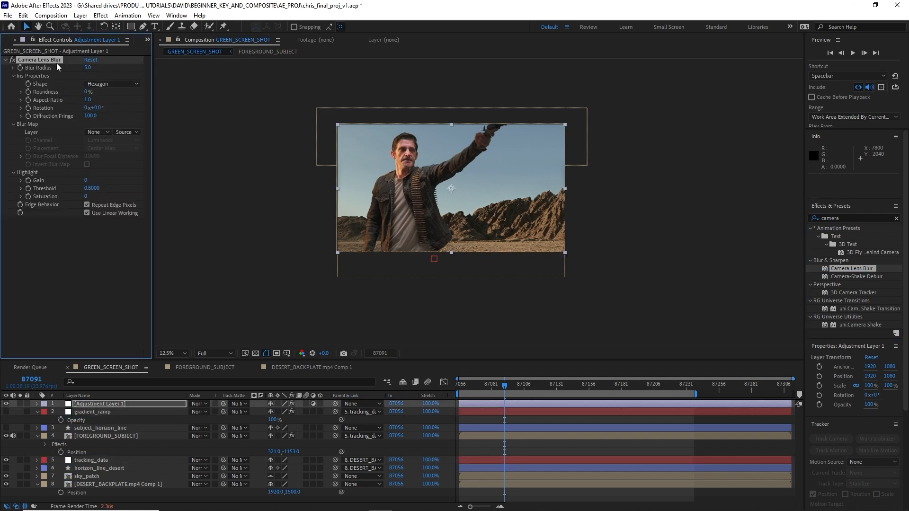
- Use gradient_ramp as the blur map layer and place the adjustment layer directly below FOREGROUND_SUBJECT
left_click(94, 132)
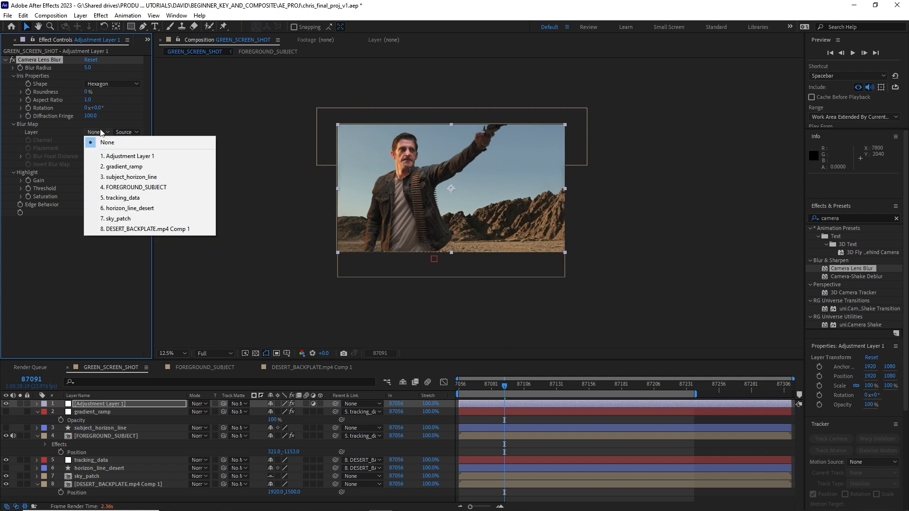
left_click(139, 168)
scroll(479, 256, "up", 1)
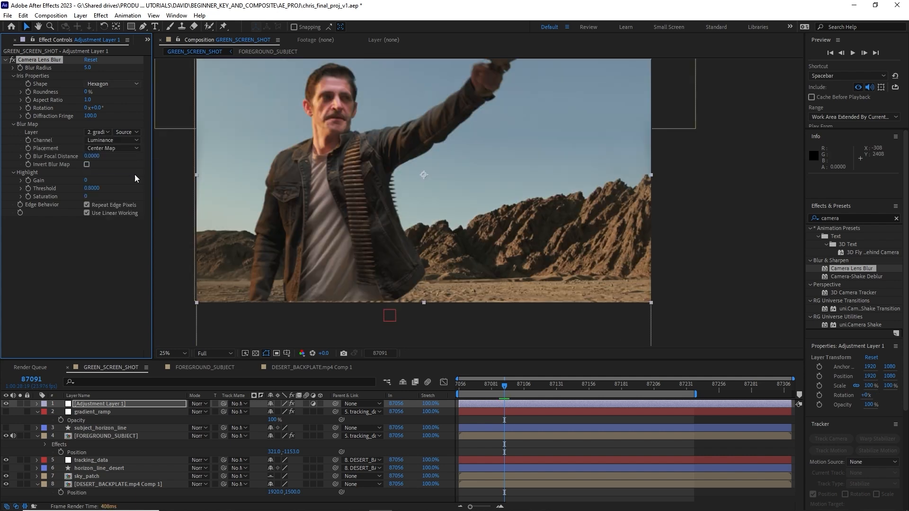
left_click(94, 405)
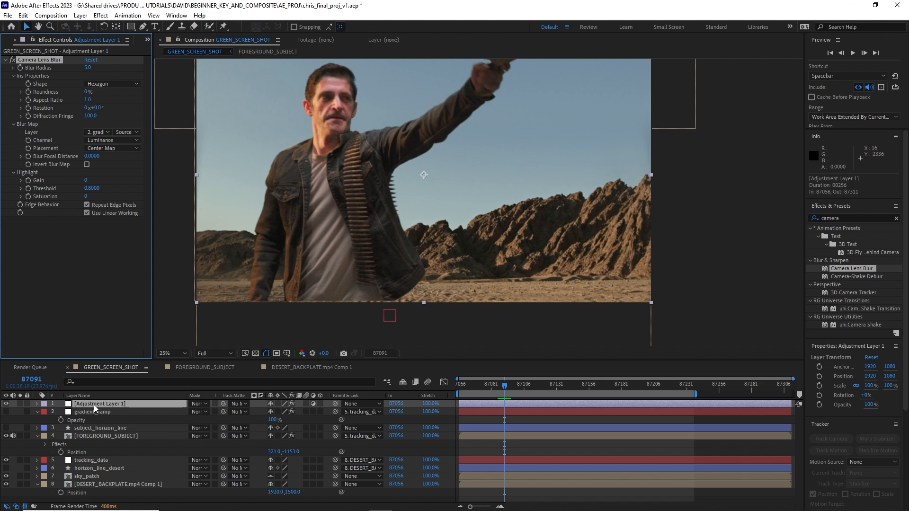
left_click_drag(94, 405, 117, 447)
- Set the gradient_ramp blur map's source to Effects and raise the Blur Radius to 25
left_click(99, 132)
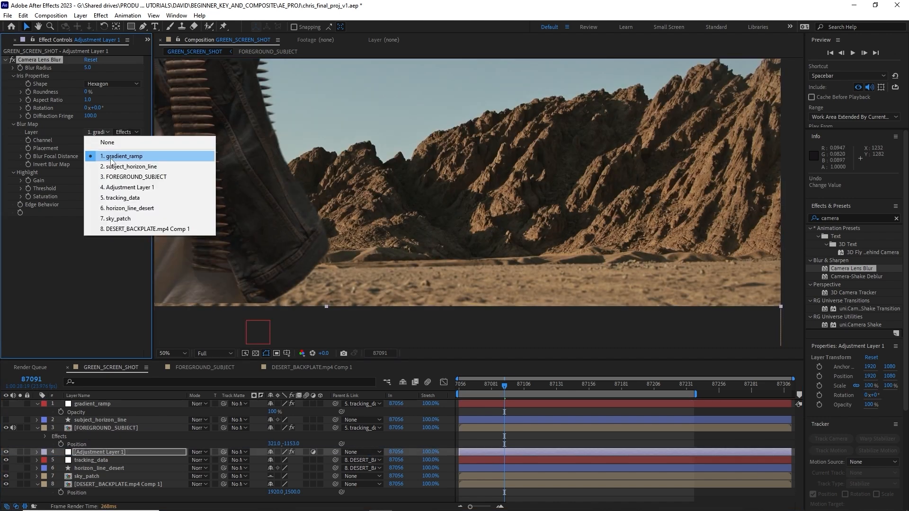
left_click(111, 161)
left_click(126, 133)
left_click(151, 164)
left_click(125, 132)
left_click(133, 164)
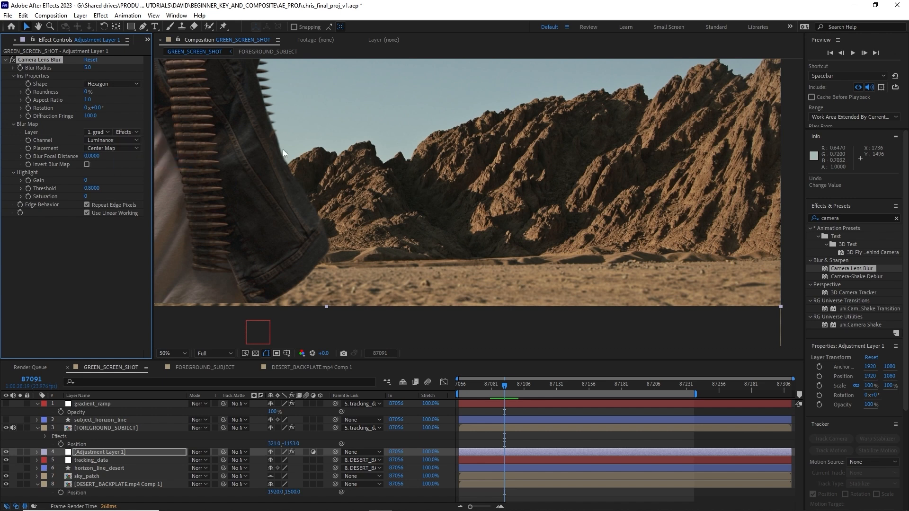
left_click_drag(85, 68, 95, 67)
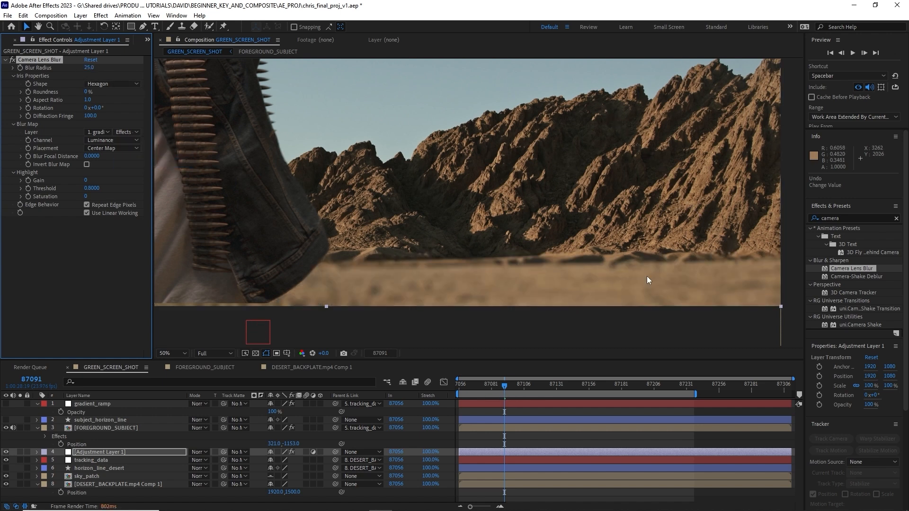
- Check the gradient_ramp layer on its own, hide it again and invert the adjustment layer's blur map
left_click(5, 404)
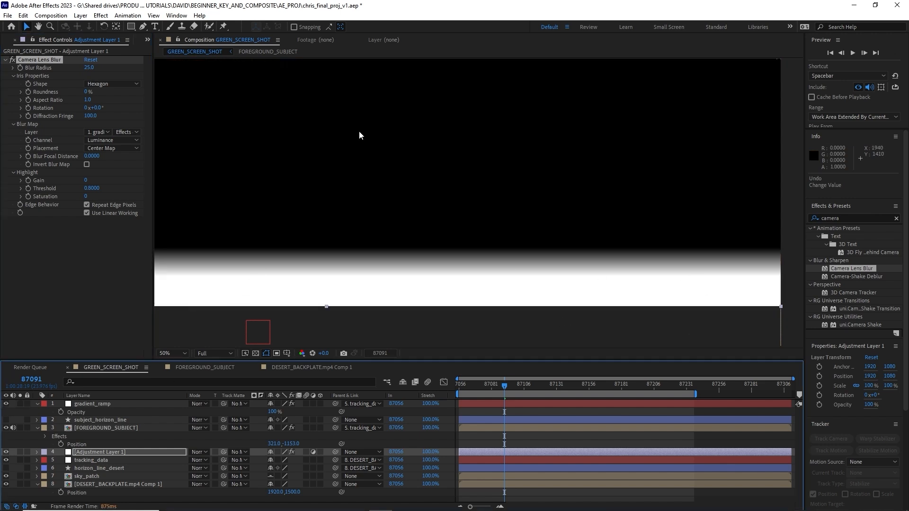
left_click(84, 405)
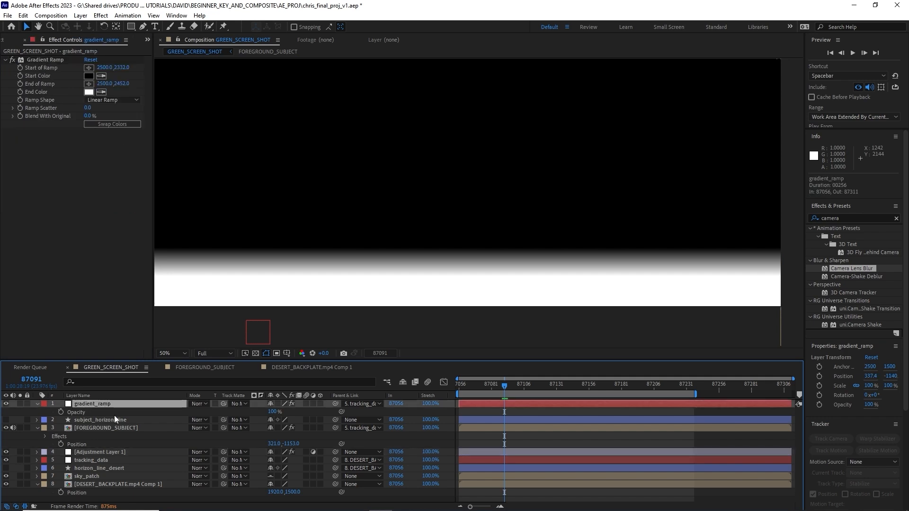
left_click(7, 405)
left_click(89, 453)
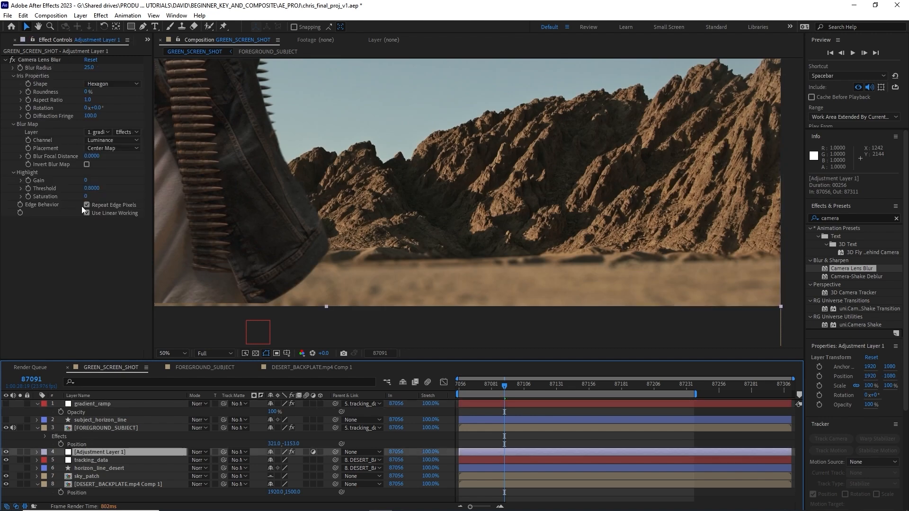
left_click(87, 165)
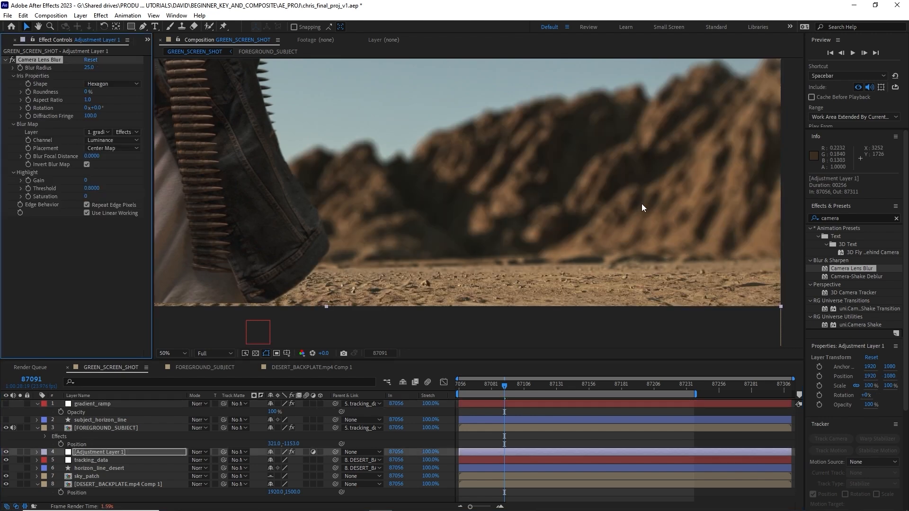
- Fit the composition in the viewer and set the Camera Lens Blur radius to 15
left_click(186, 353)
left_click(206, 195)
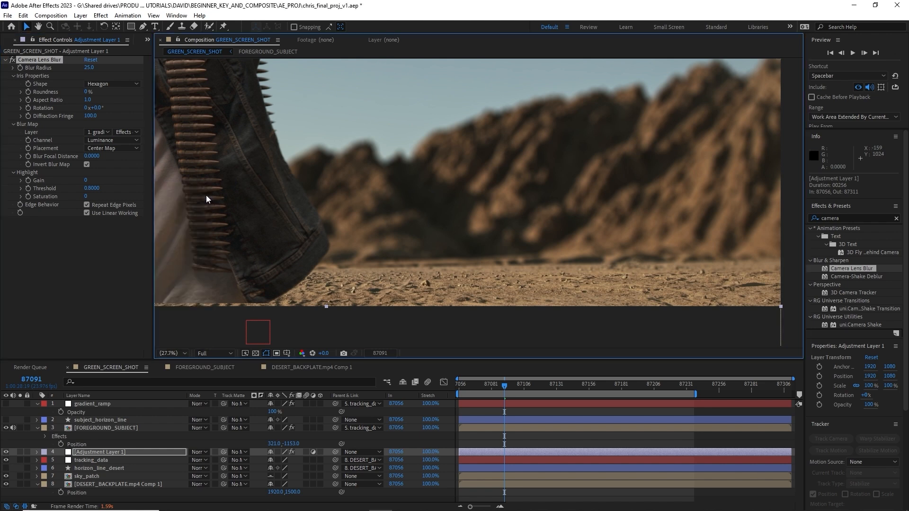
left_click(88, 68)
type("15")
key("Return")
- Widen the gradient_ramp transition by setting Start of Ramp to 2500, 2235 and End of Ramp to 2500, 2530, and hide the layer again
left_click(97, 404)
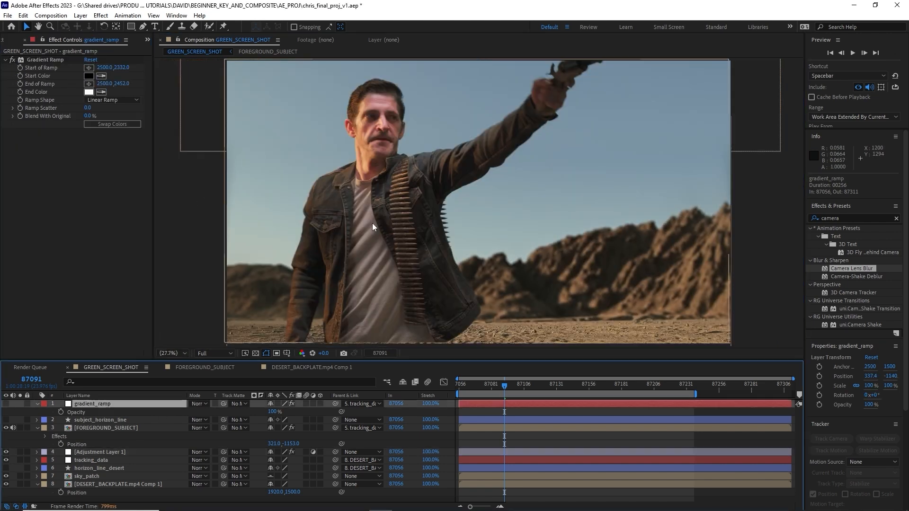
left_click(16, 411)
left_click(7, 405)
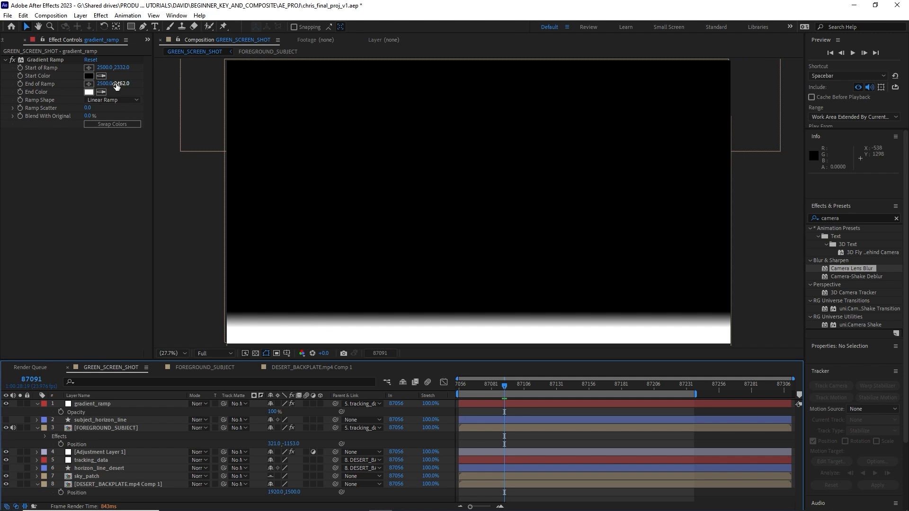
left_click_drag(133, 84, 170, 84)
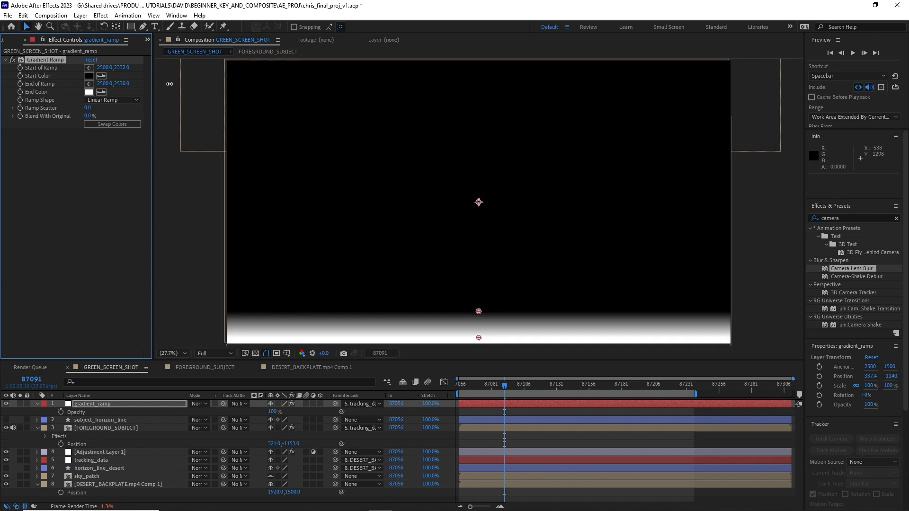
left_click_drag(121, 70, 123, 70)
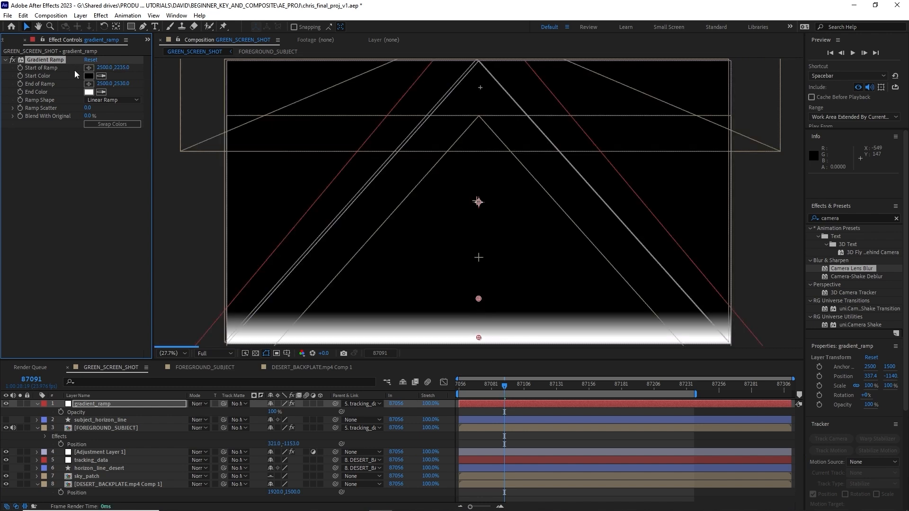
left_click(6, 404)
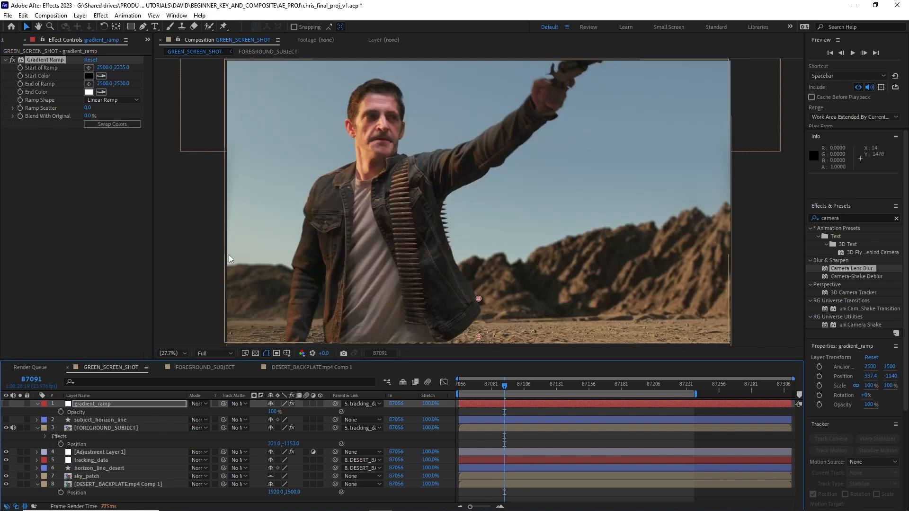
- Deselect all layers and save the project
key("comma")
key("ctrl+shift+a")
key("ctrl+s")
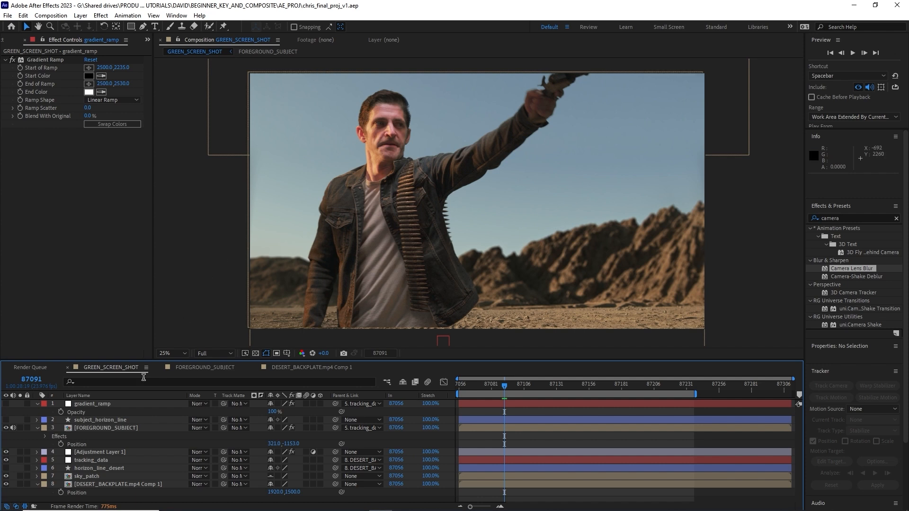
- Rename the adjustment layer to camera_lens_blur
left_click(90, 452)
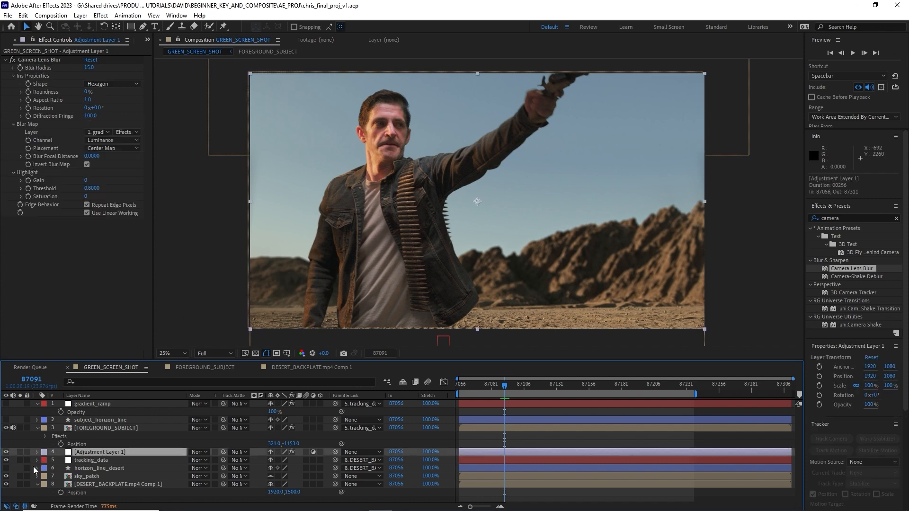
key("Return")
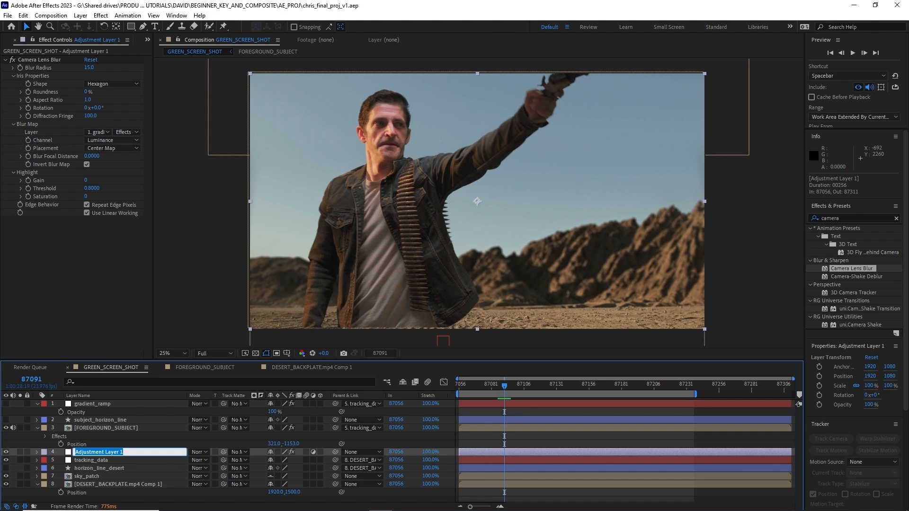
type("camera_lens_blur")
key("Return")
- Compare the background with and without the camera_lens_blur layer, leaving the layer enabled
left_click(6, 452)
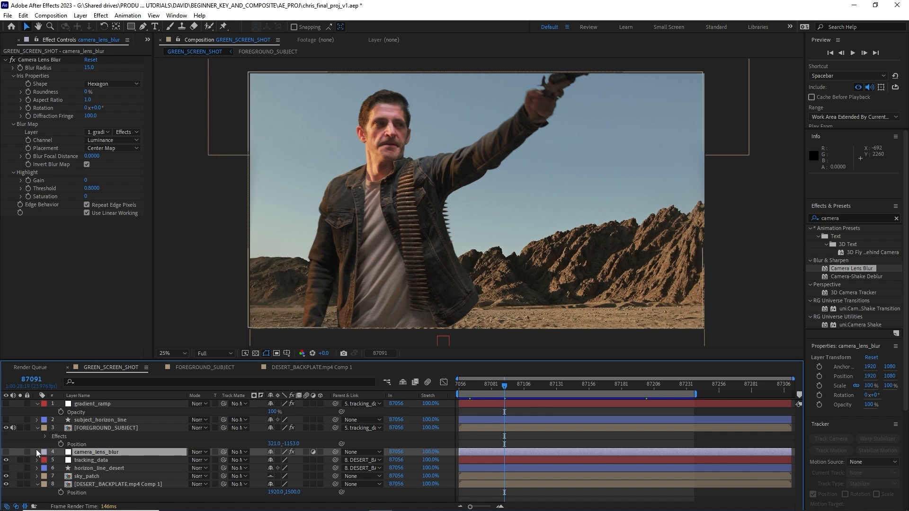
left_click(38, 428)
left_click(46, 491)
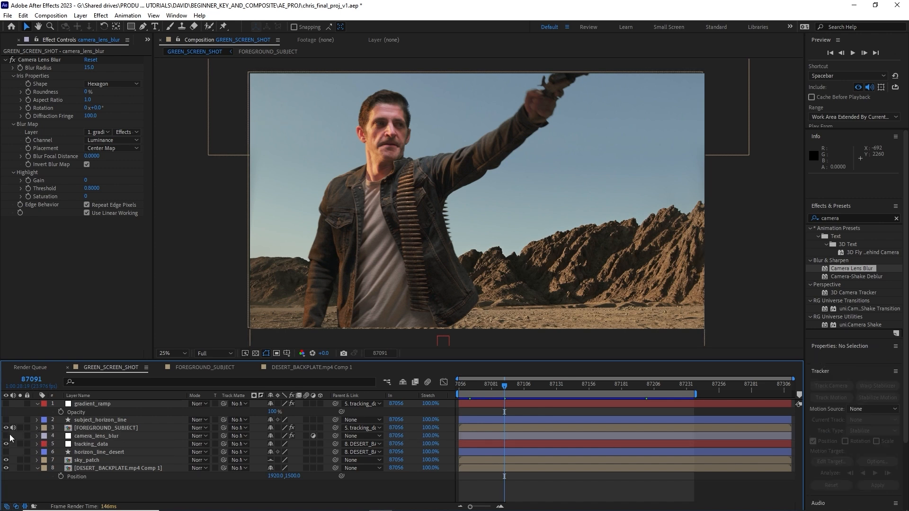
left_click(6, 435)
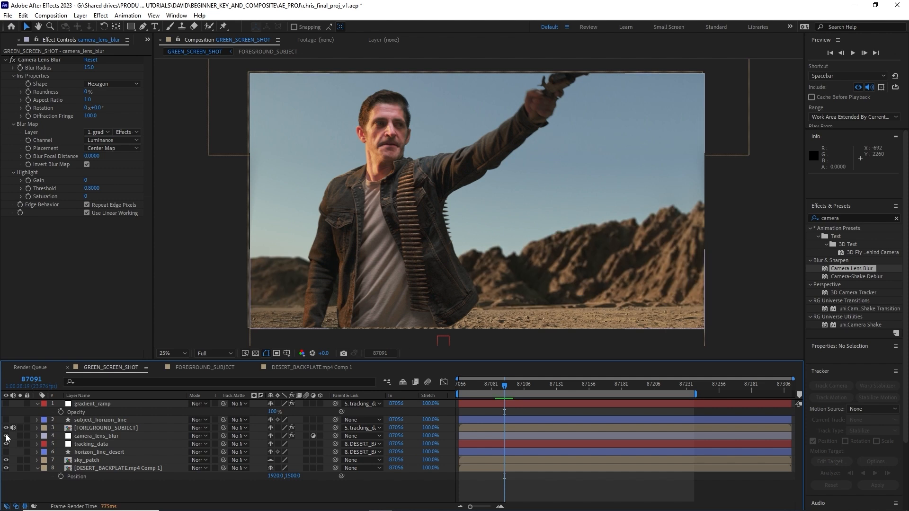
left_click(6, 436)
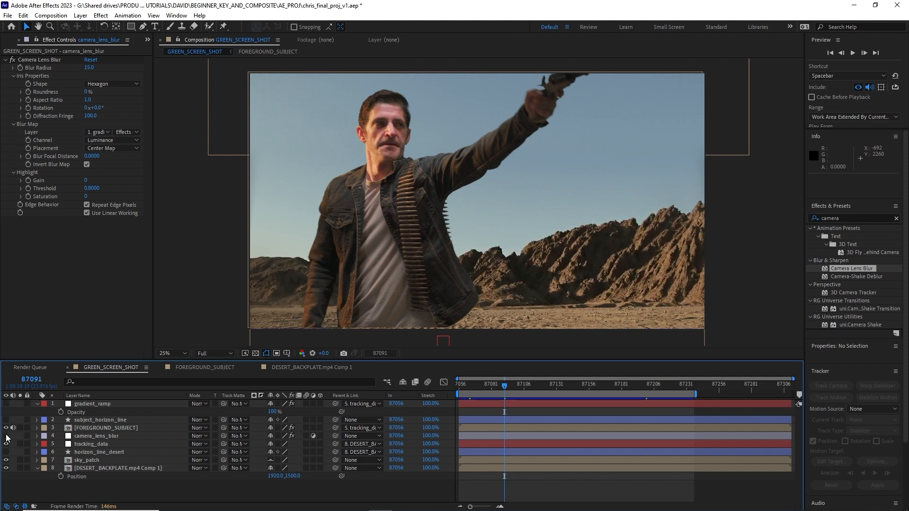
left_click(6, 436)
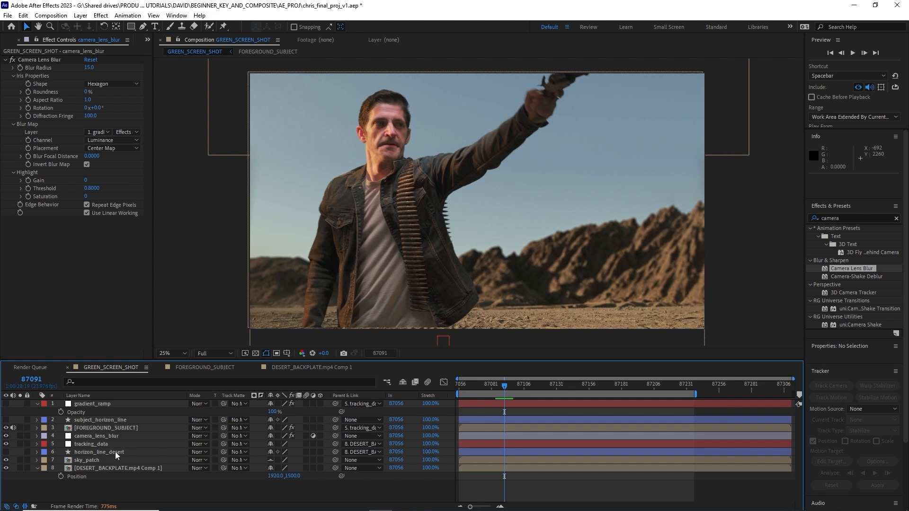
- Show gradient_ramp to examine how far it extends beyond the frame, undo the trial move and hide the layer again
left_click(118, 404)
key("comma")
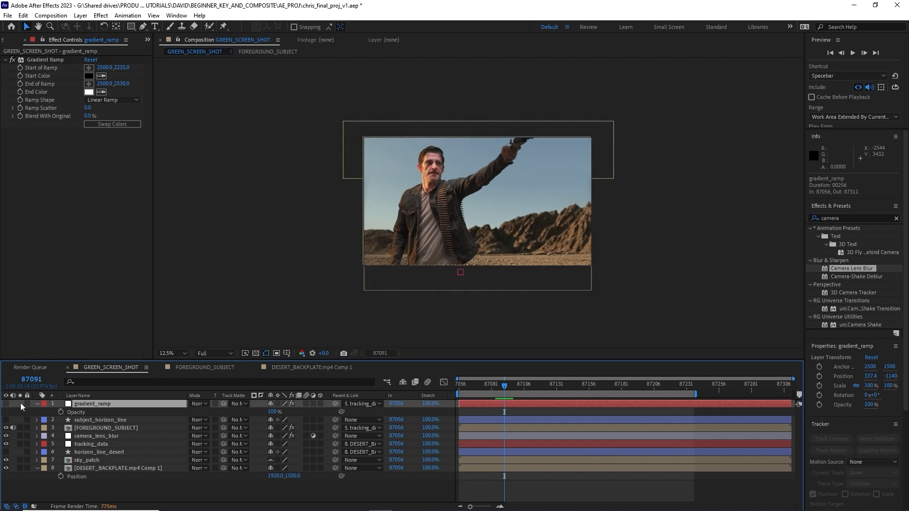
left_click(7, 403)
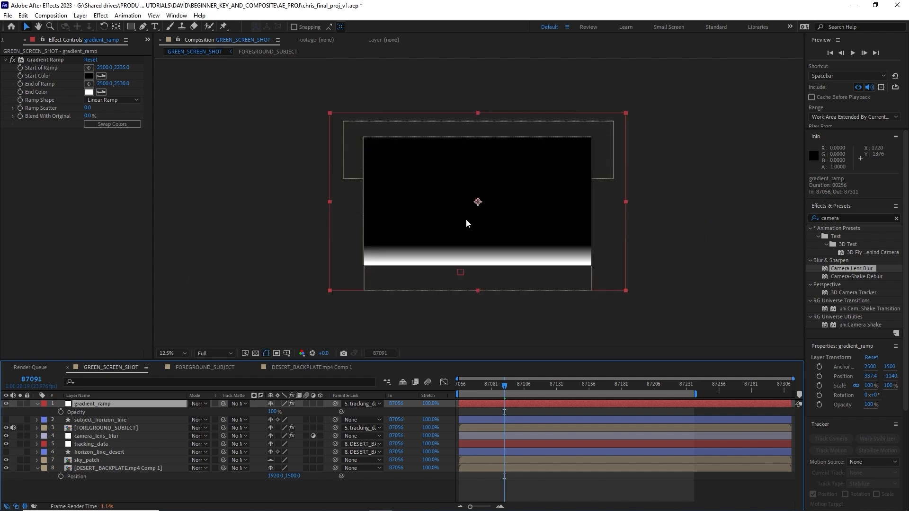
left_click_drag(347, 197, 374, 191)
key("ctrl+z")
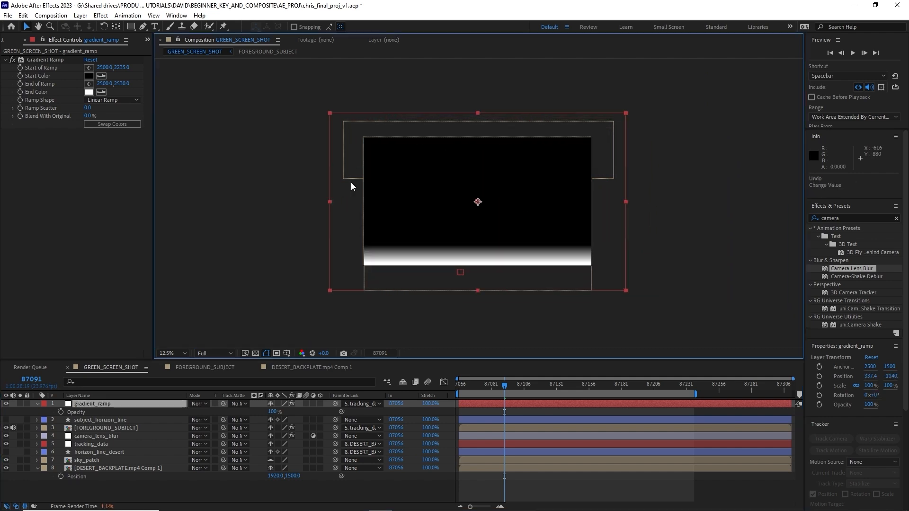
left_click(10, 402)
key("period")
left_click(138, 484)
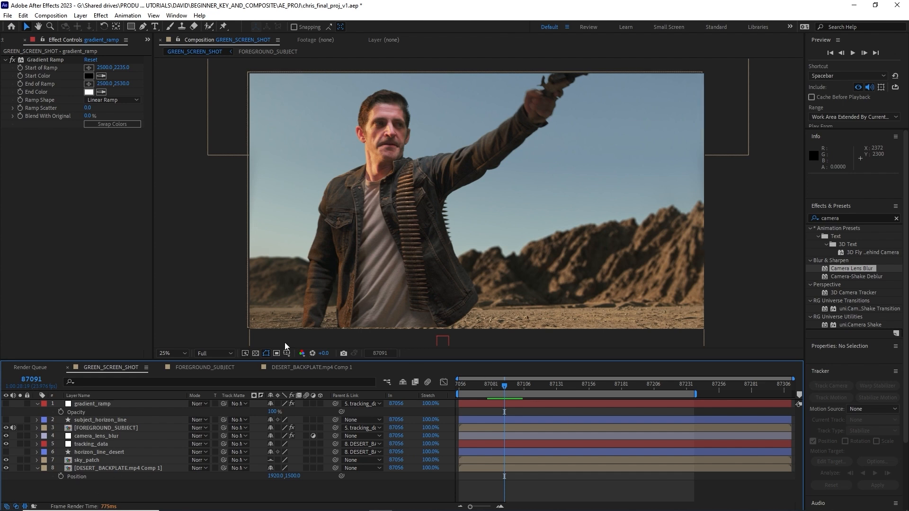
- Set the preview resolution to Quarter and move the playhead to the first frame, 87056
left_click(220, 355)
left_click(218, 401)
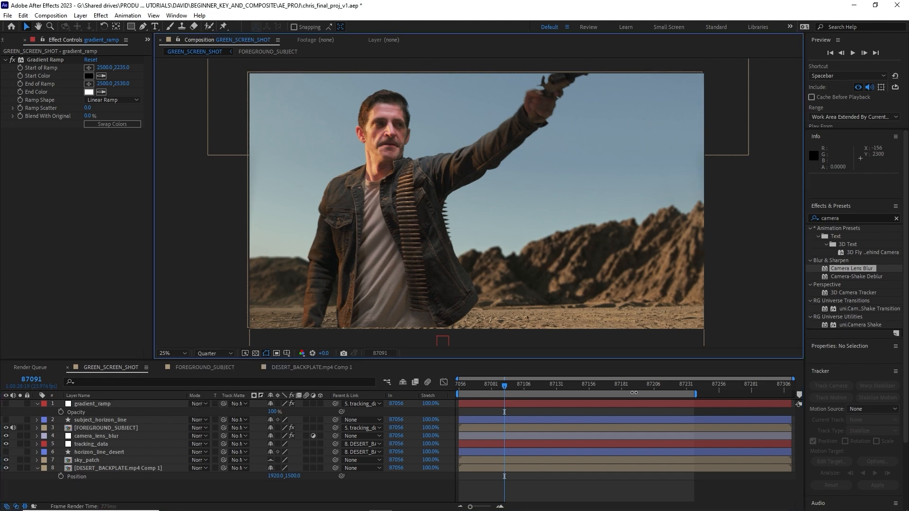
key("m")
left_click_drag(489, 388, 464, 388)
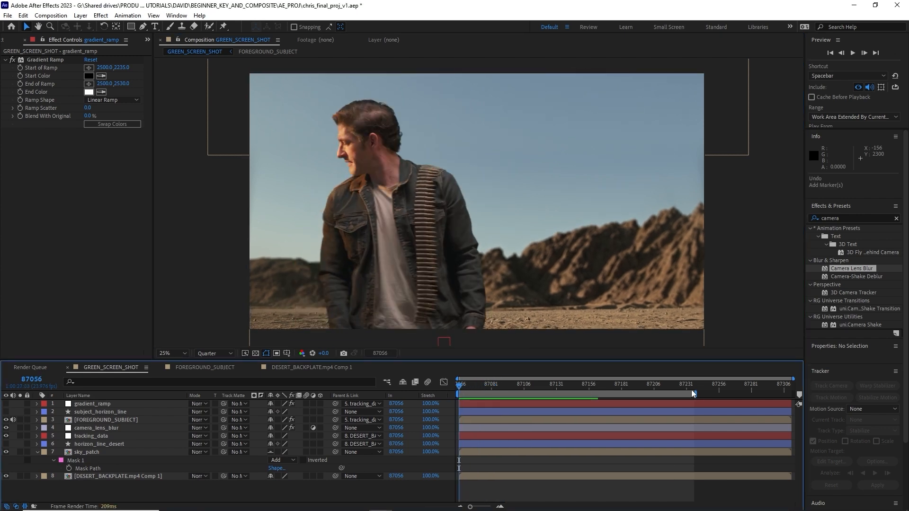
- Extend the work area to the composition's last frame, 87311, and add markers at the gunshot frames 87126, 87194 and 87265
left_click_drag(692, 393, 793, 393)
left_click_drag(467, 385, 549, 389)
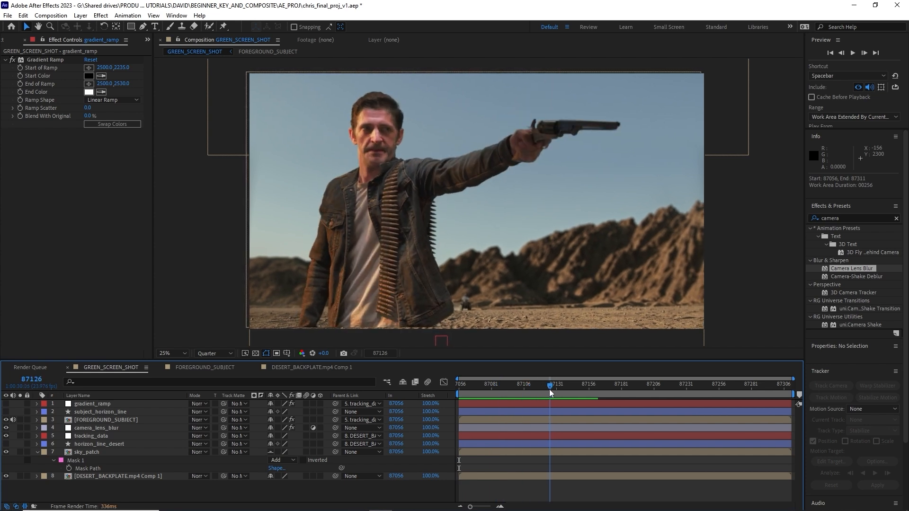
left_click(81, 15)
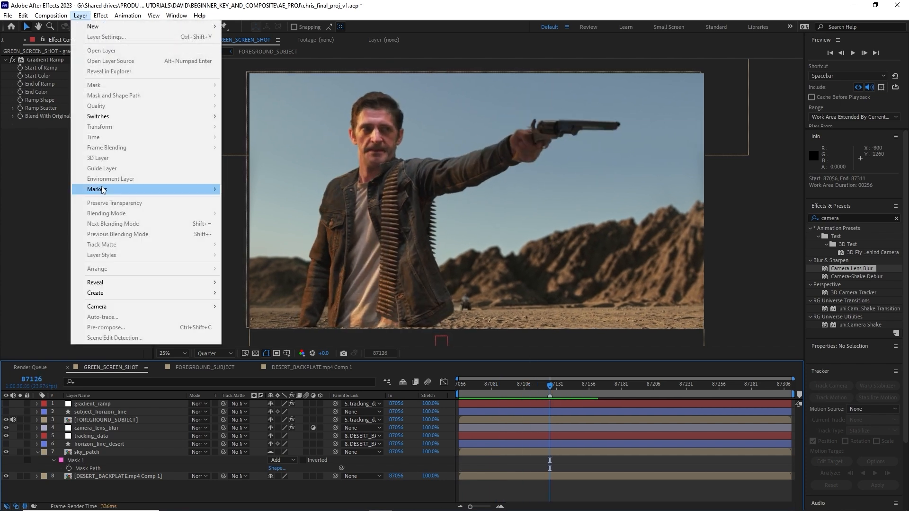
mouse_move(142, 189)
left_click_drag(572, 386, 730, 386)
key("KP_Multiply")
key("KP_Multiply")
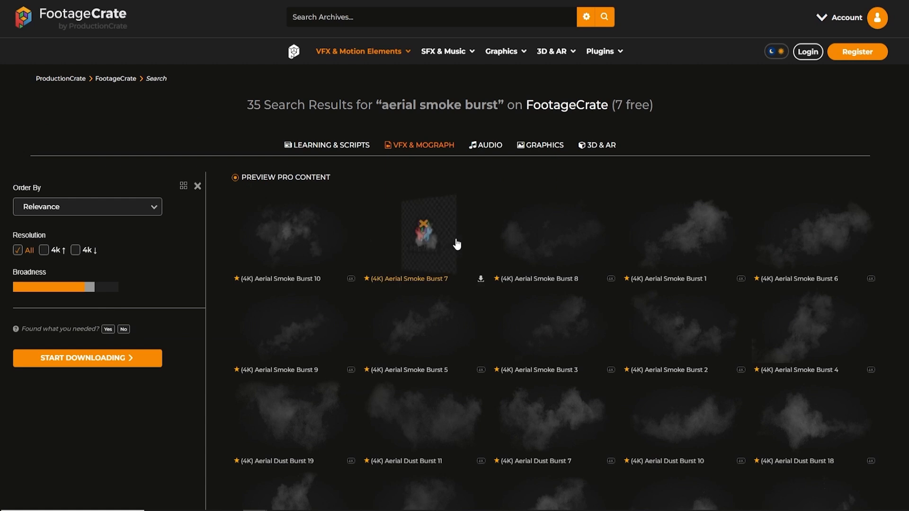
- Switch to the FootageCrate website, preview Aerial Smoke Burst 7 and 8, and download the Aerial Smoke Burst 8 and 5 clips
left_click(457, 244)
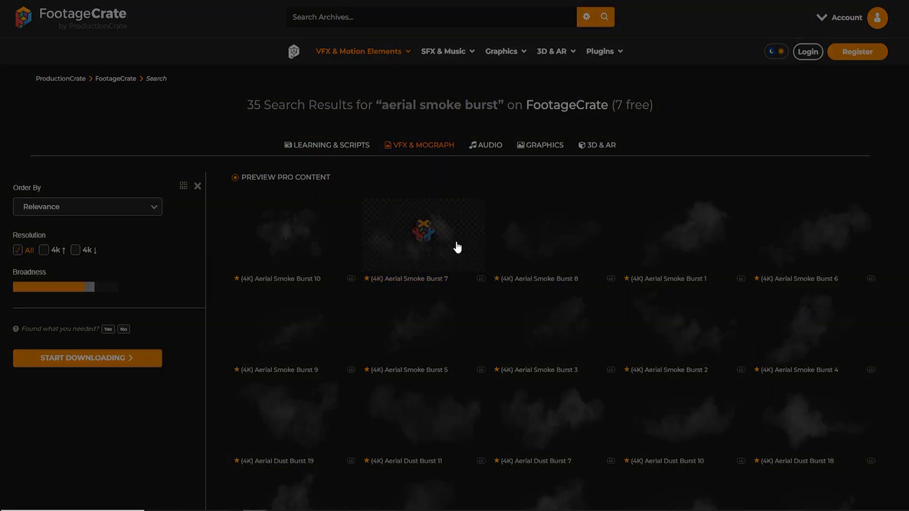
left_click(720, 143)
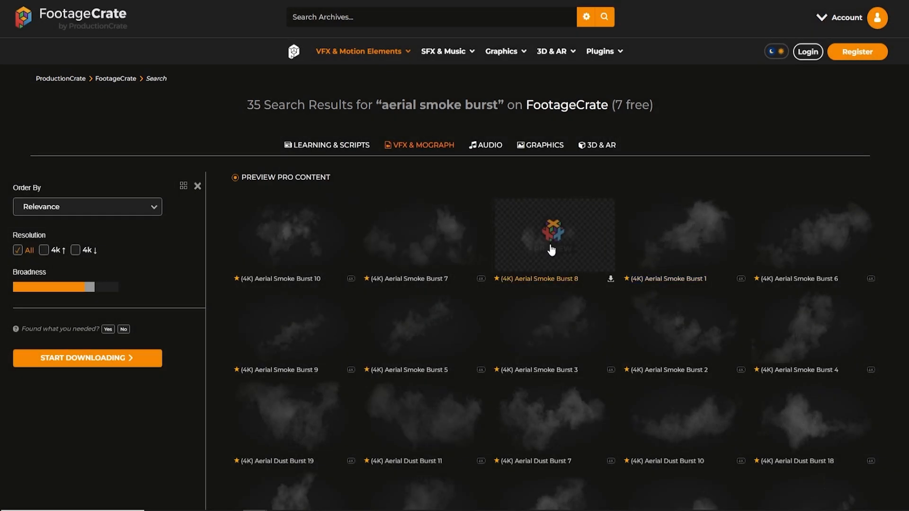
left_click(526, 246)
left_click(237, 371)
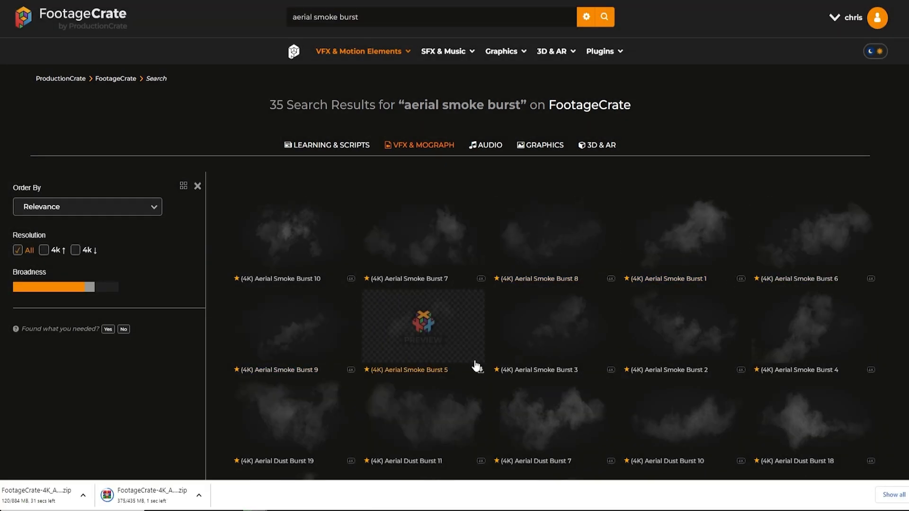
- Find the single-shot and handgun muzzle flashes and download Muzzleflash Magnum Quarter 2 and Muzzleflash Magnum Front 2
left_click(337, 17)
type("m")
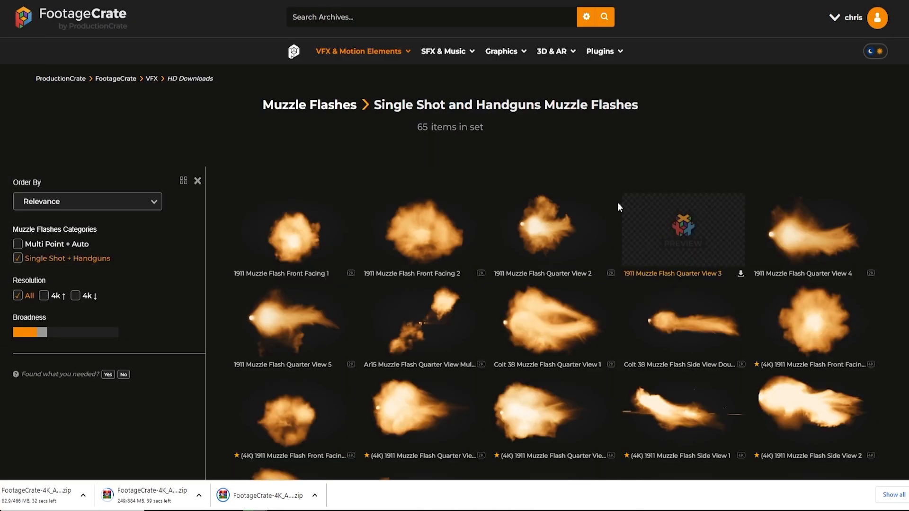
scroll(618, 203, "down", 5)
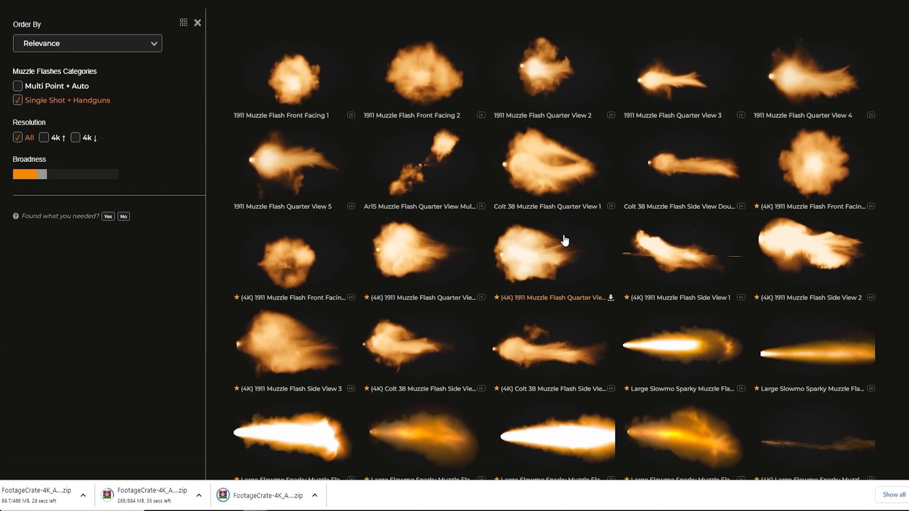
scroll(534, 268, "down", 7)
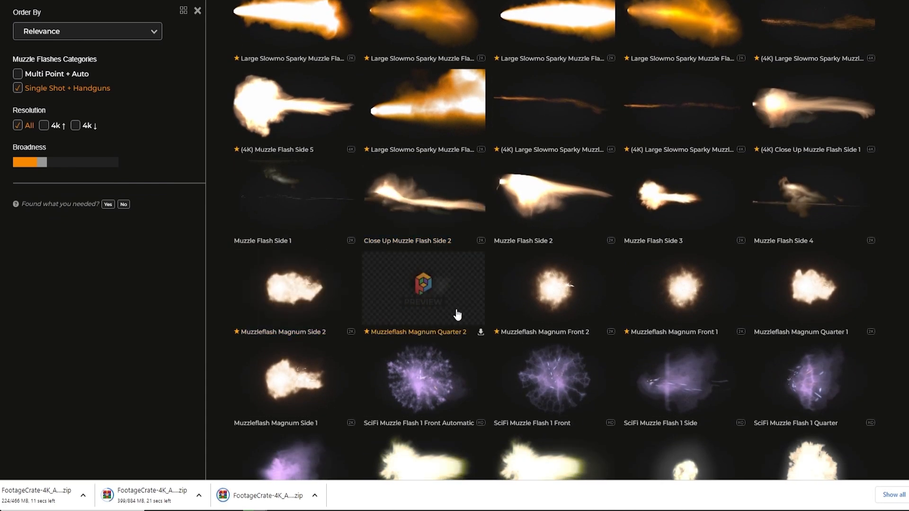
left_click(481, 333)
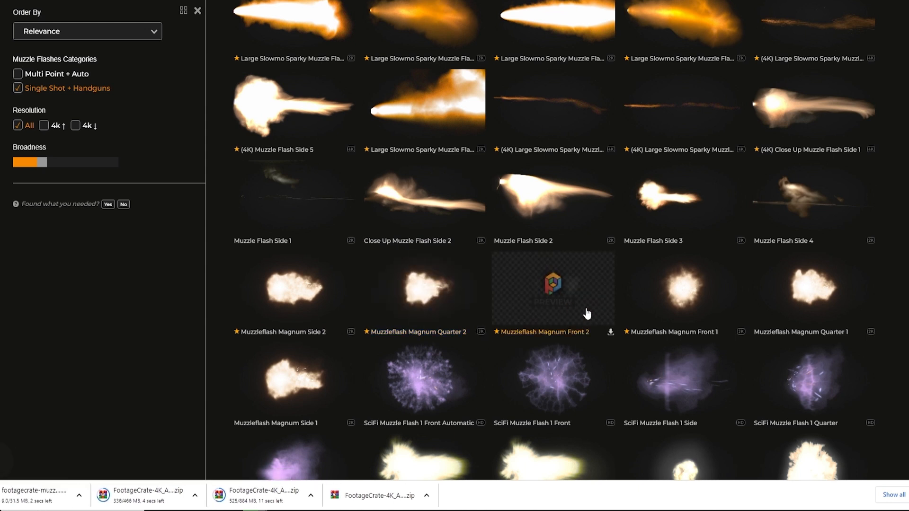
left_click(611, 336)
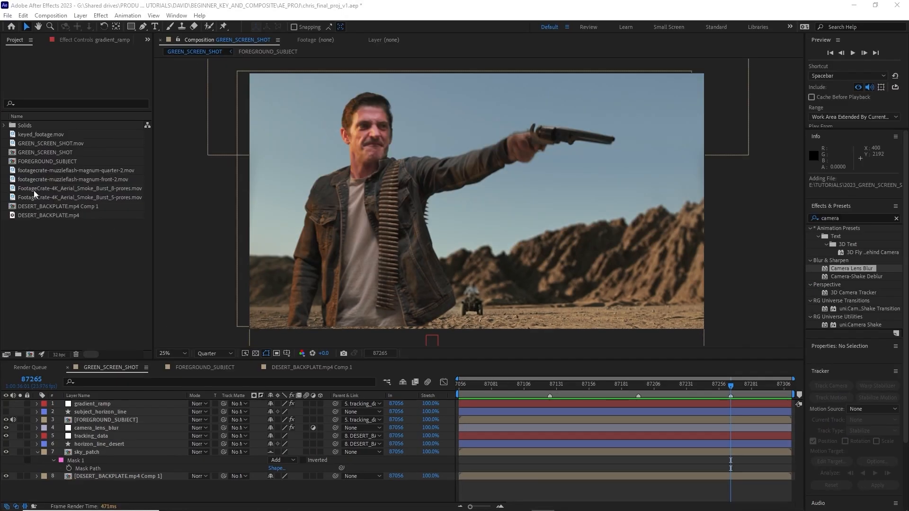
- Add footagecrate-muzzleflash-magnum-quarter-2.mov as the uppermost layer at frame 87126 and position it on the gun's muzzle at 3228, 460
left_click(550, 388)
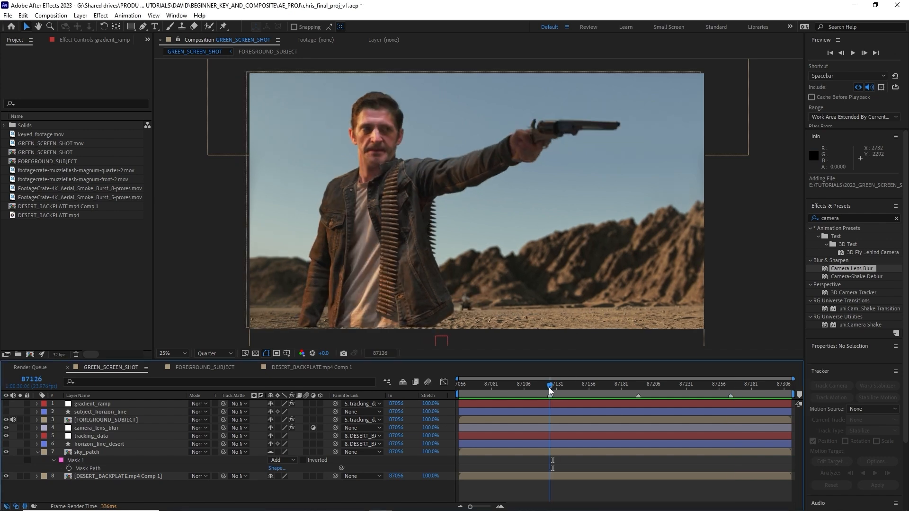
left_click_drag(86, 171, 238, 403)
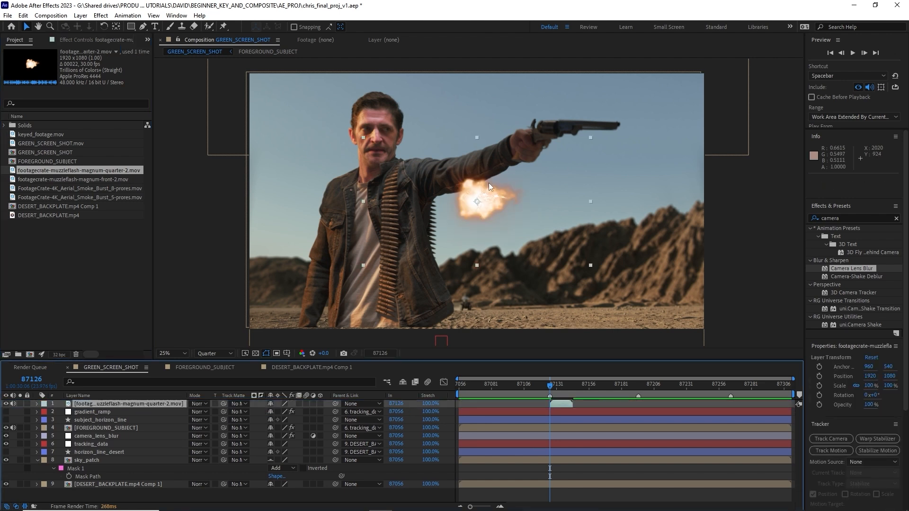
left_click_drag(471, 204, 642, 133)
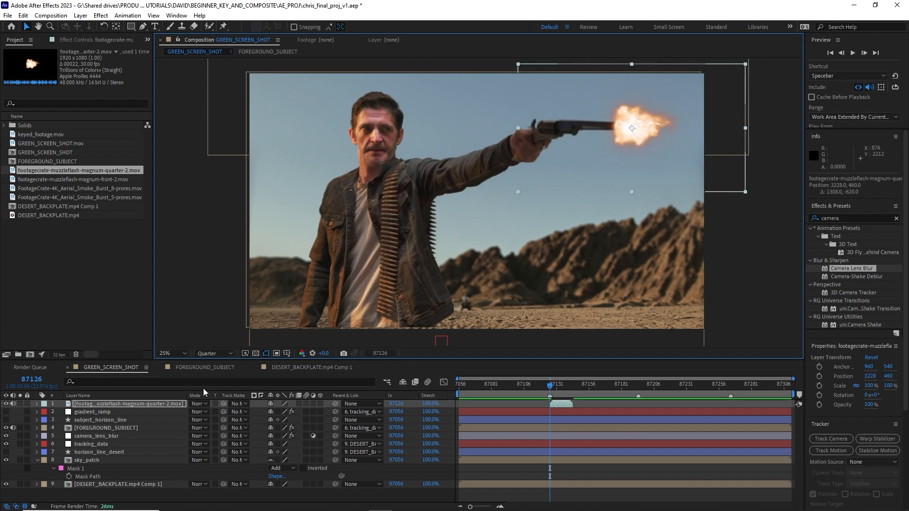
- Set the muzzle flash layer's blending mode to Screen and its scale to 151%
left_click(203, 404)
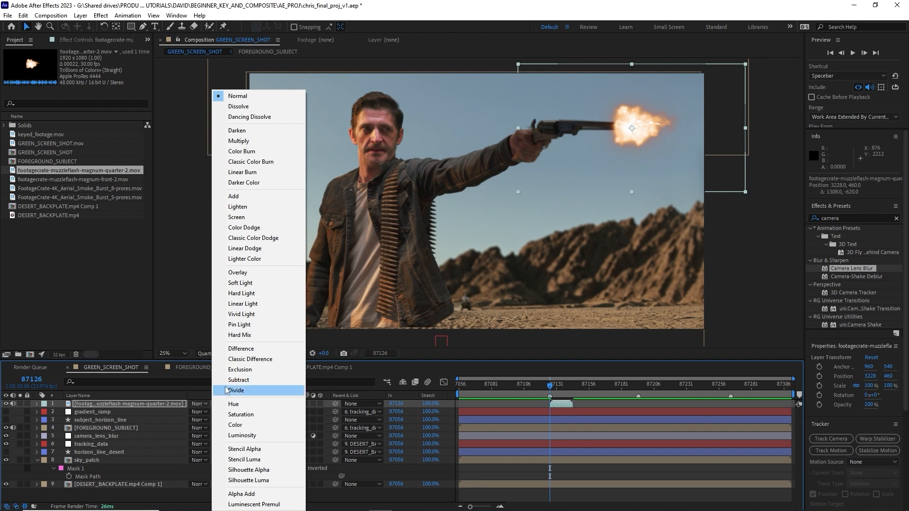
left_click(272, 217)
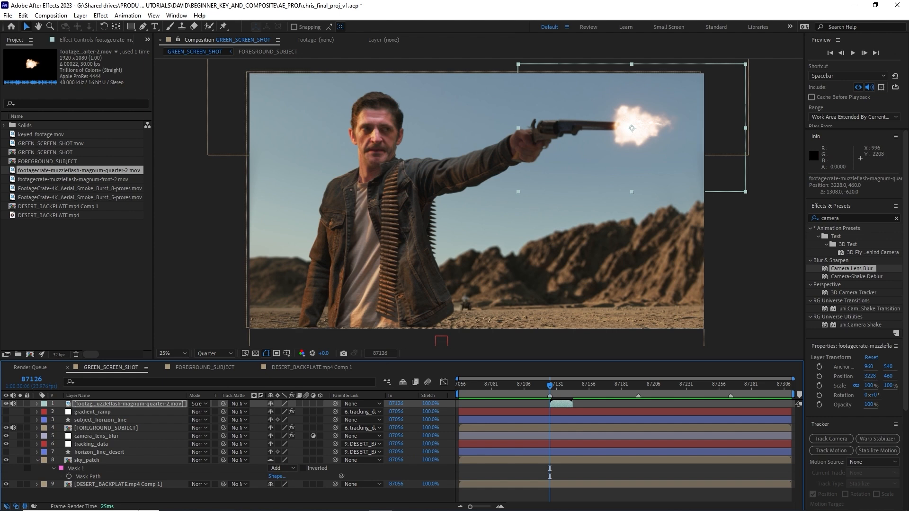
key("s")
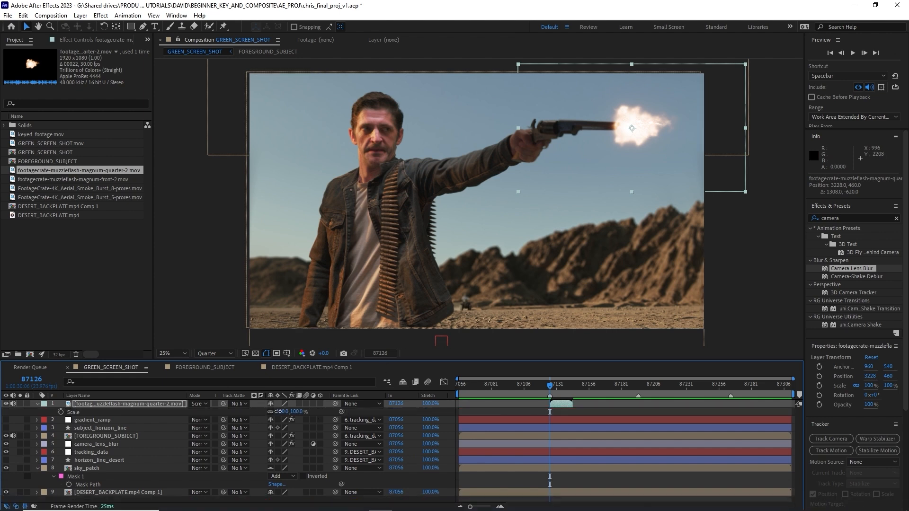
left_click_drag(283, 412, 299, 409)
left_click(569, 408)
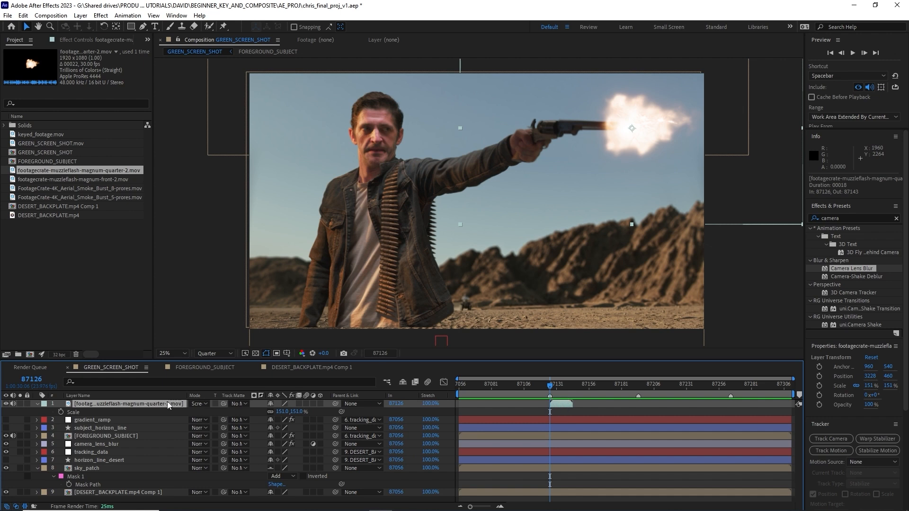
- Duplicate the muzzle flash layer, replace the copy's source with Aerial_Smoke_Burst_8 and extend its end to frame 87158
key("ctrl+d")
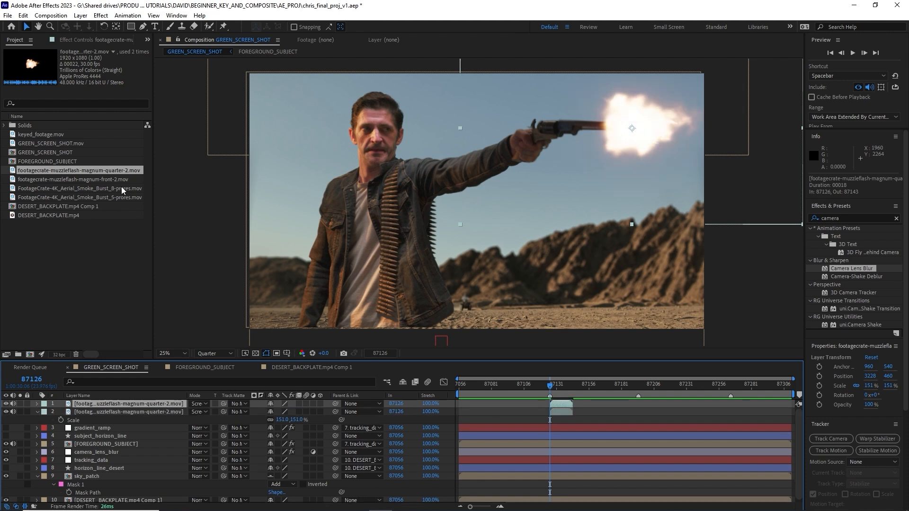
left_click_drag(119, 189, 164, 408)
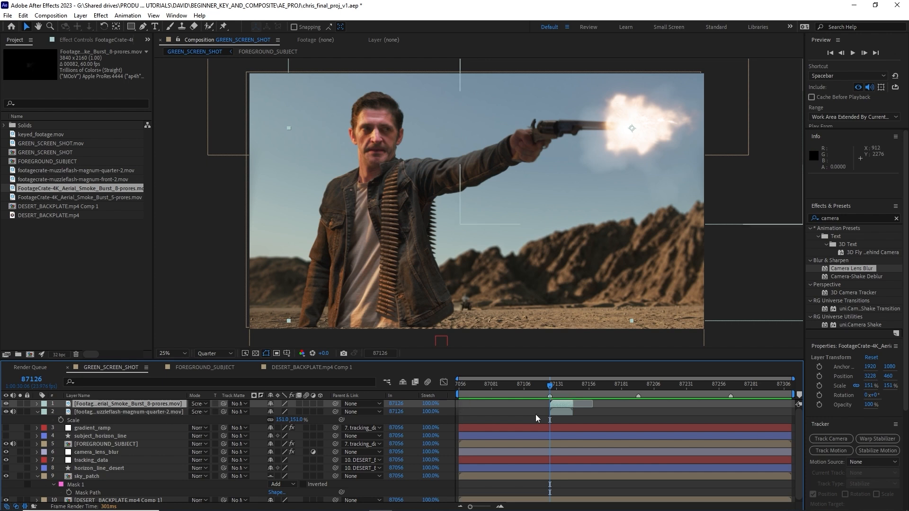
left_click_drag(571, 406, 592, 406)
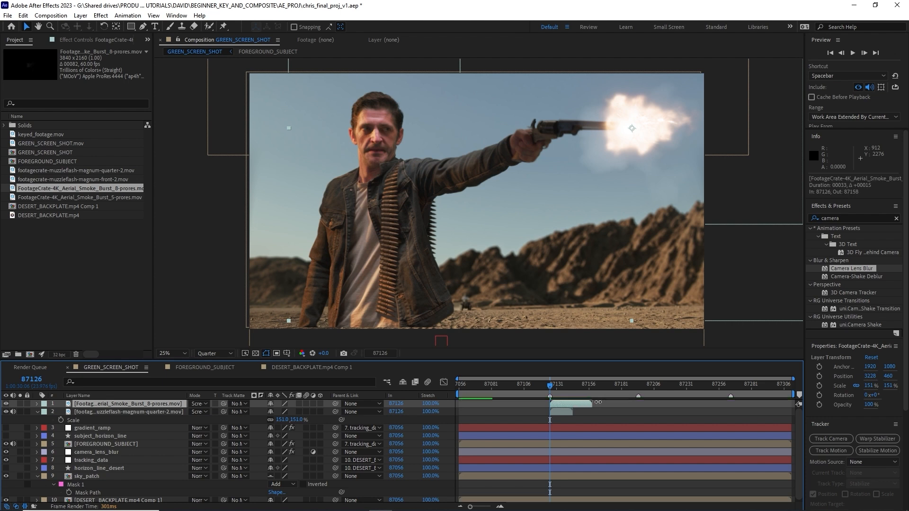
- Parent both the smoke burst and muzzle flash layers to tracking_data
left_click(162, 413, "shift")
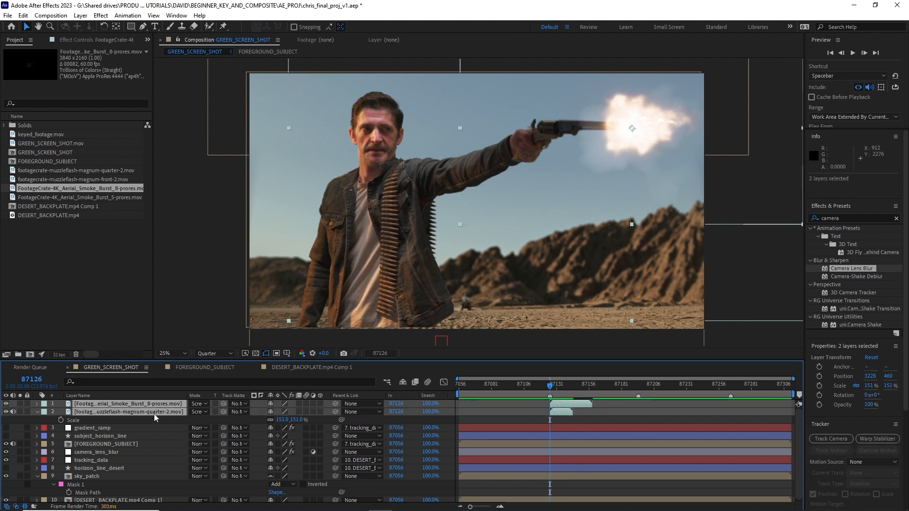
left_click_drag(335, 412, 92, 460)
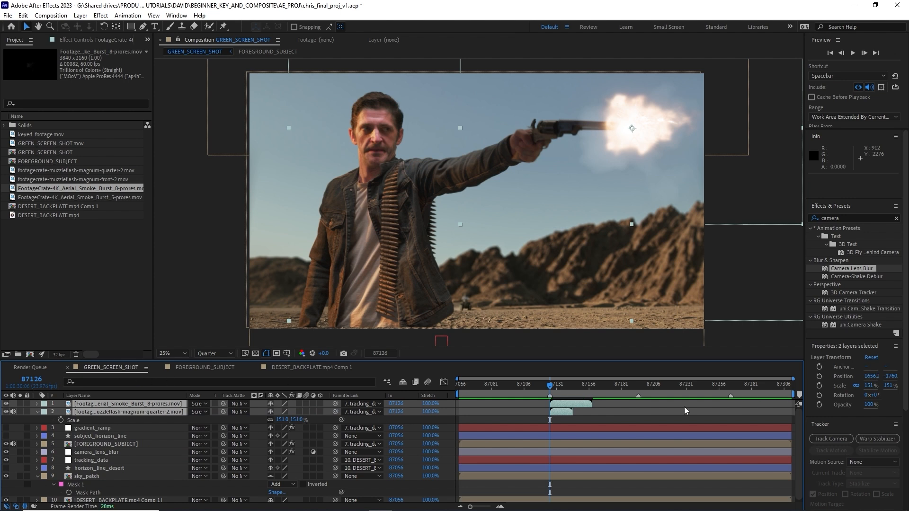
left_click(508, 413)
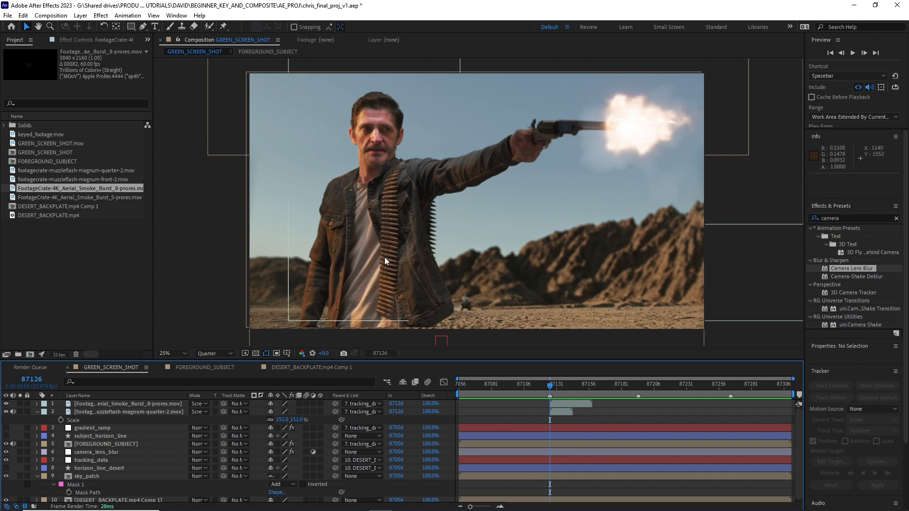
- Create a white solid named flash above all layers and set its blending mode to Soft Light
key("ctrl+y")
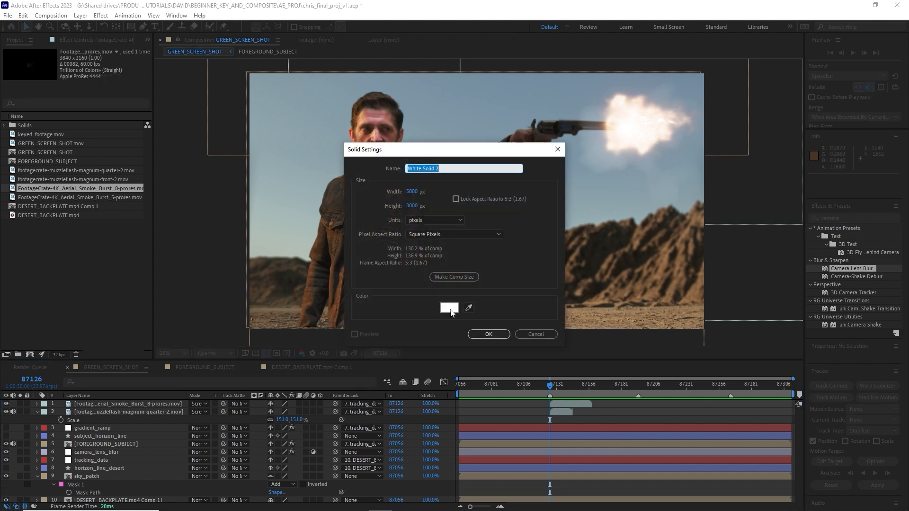
type("flash")
key("Return")
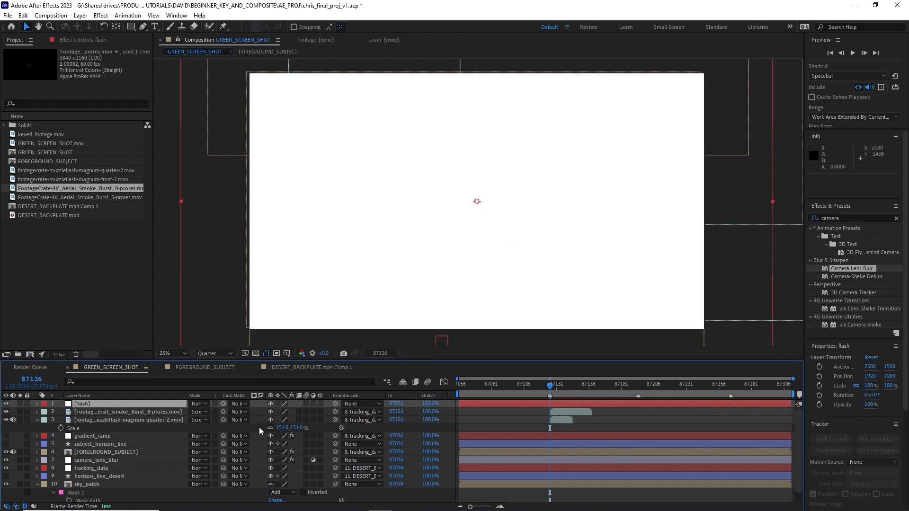
left_click(209, 404)
left_click(282, 284)
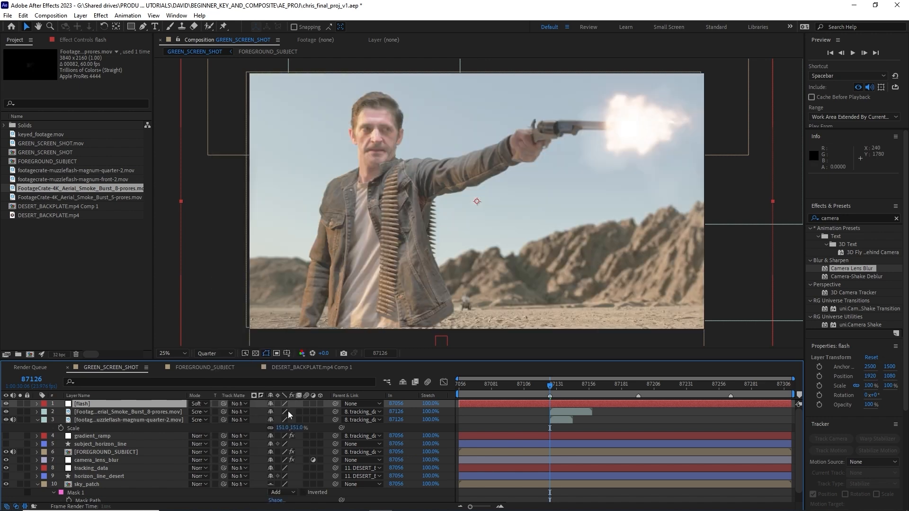
- Trim the flash layer to the single frame 87126 and place duplicates at the gunshot markers on frames 87194 and 87265
key("alt+[")
key("alt+]")
key("Page_Down")
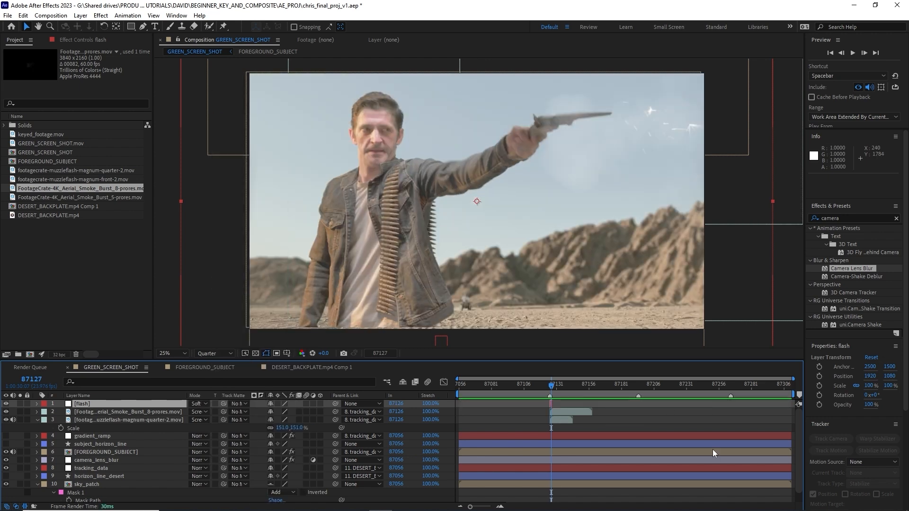
left_click(640, 384)
key("ctrl+d")
key("[")
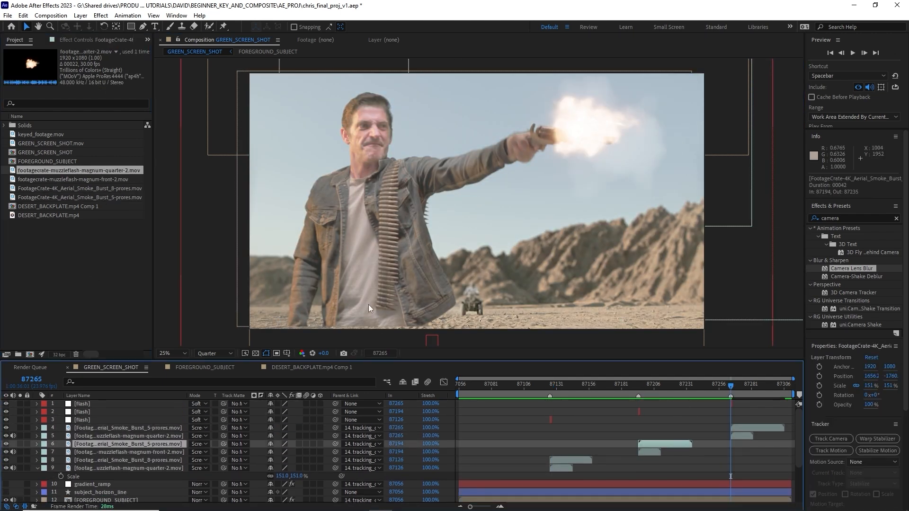
- Pre-compose all layers into a new composition named compositing_tutorial
key("ctrl+a")
right_click(130, 454)
left_click(190, 384)
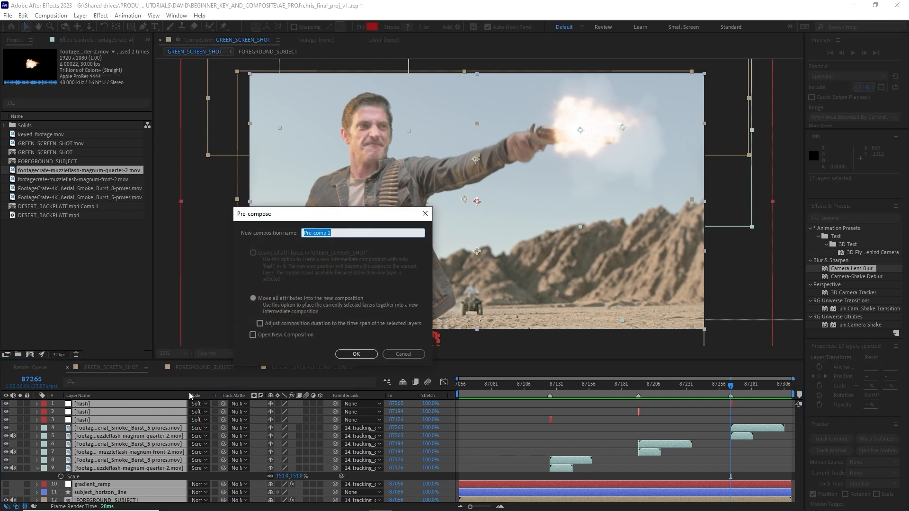
type("gompositing_tutorial")
key("Return")
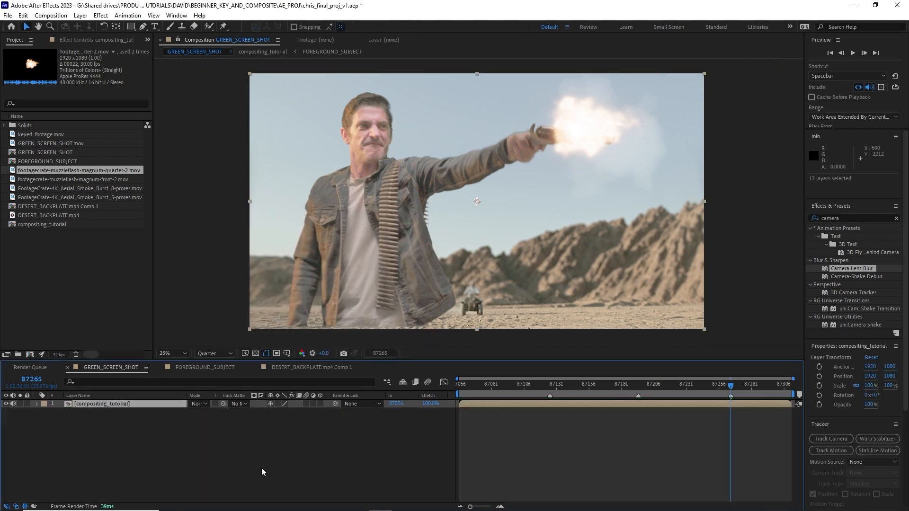
- Resize the GREEN_SCREEN_SHOT composition to 1920 x 1080 px
left_click(262, 468)
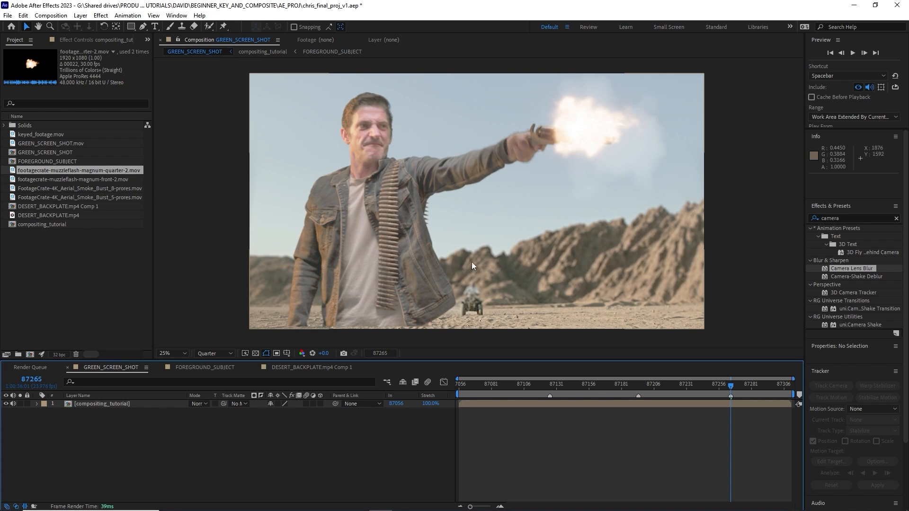
key("ctrl+k")
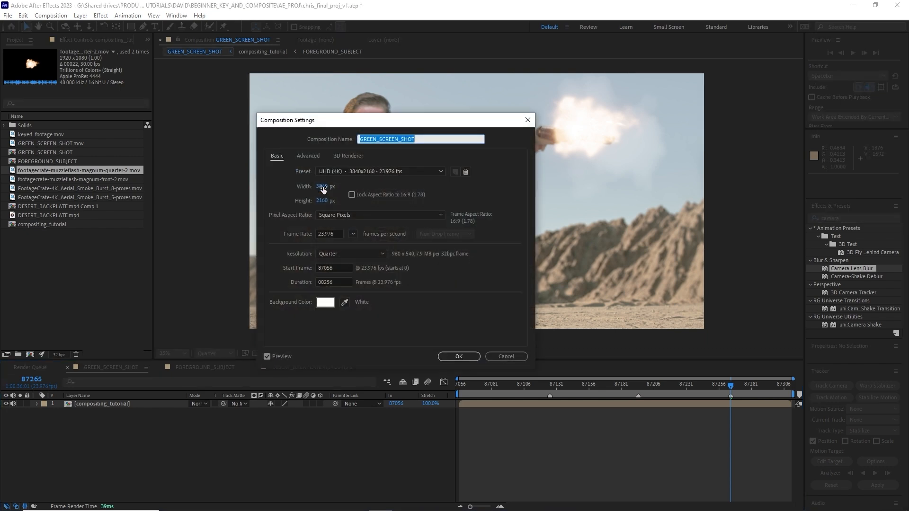
left_click(329, 187)
type("1920")
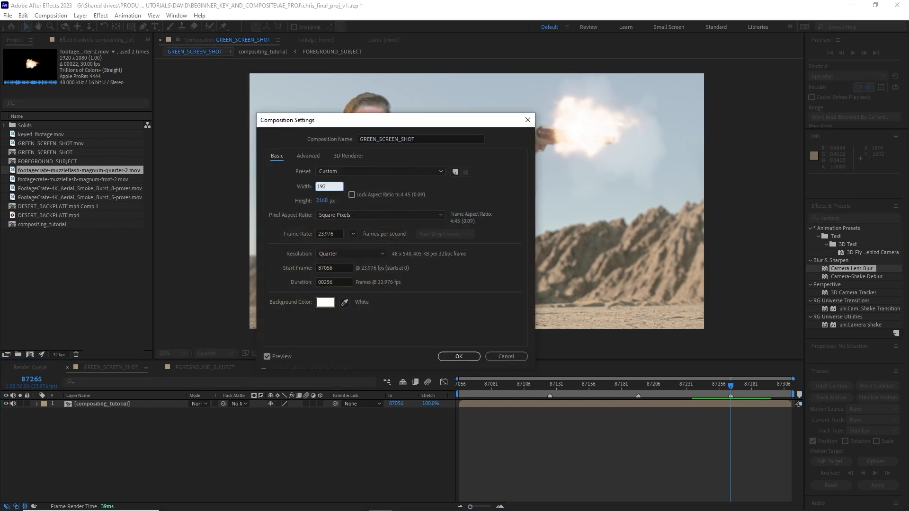
key("Tab")
type("1080")
key("Return")
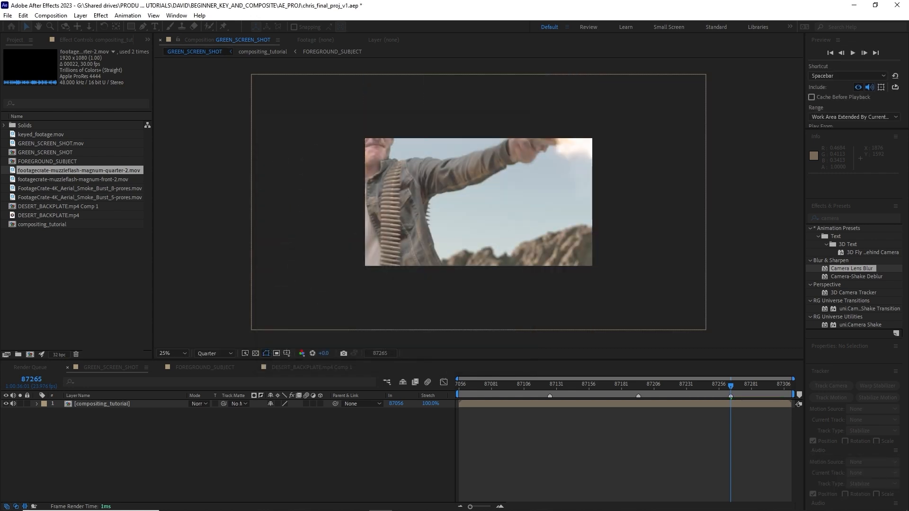
- Scale the compositing_tutorial layer down to 51% and set the preview resolution to Full
left_click(108, 405)
key("s")
left_click_drag(282, 412, 259, 412)
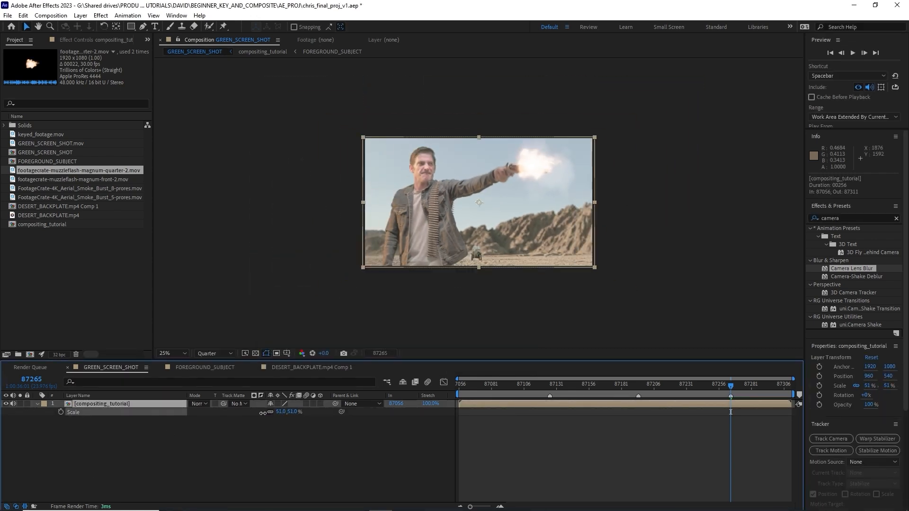
scroll(422, 269, "up", 2)
left_click_drag(422, 269, 418, 254)
left_click(215, 354)
left_click(219, 365)
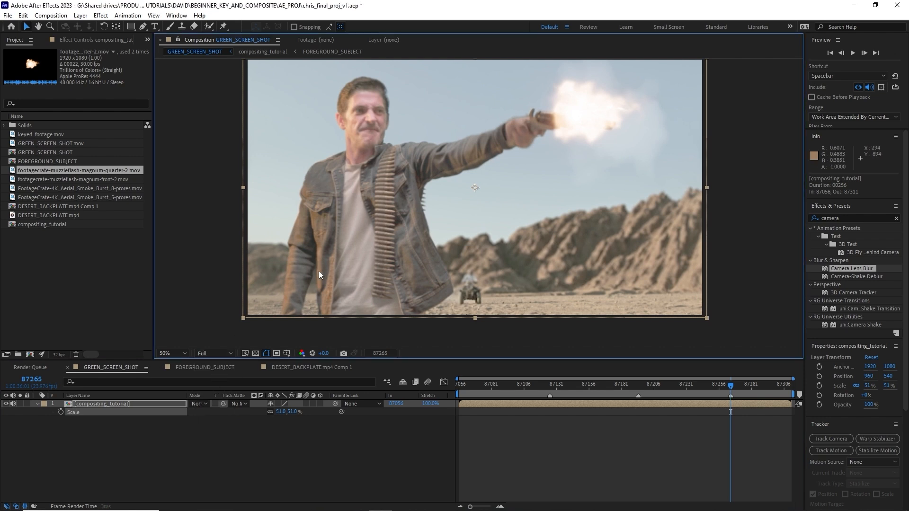
- Move the compositing_tutorial layer to 946, 546, set its scale to 54% and check the framing at frame 87213
left_click_drag(403, 286, 382, 294)
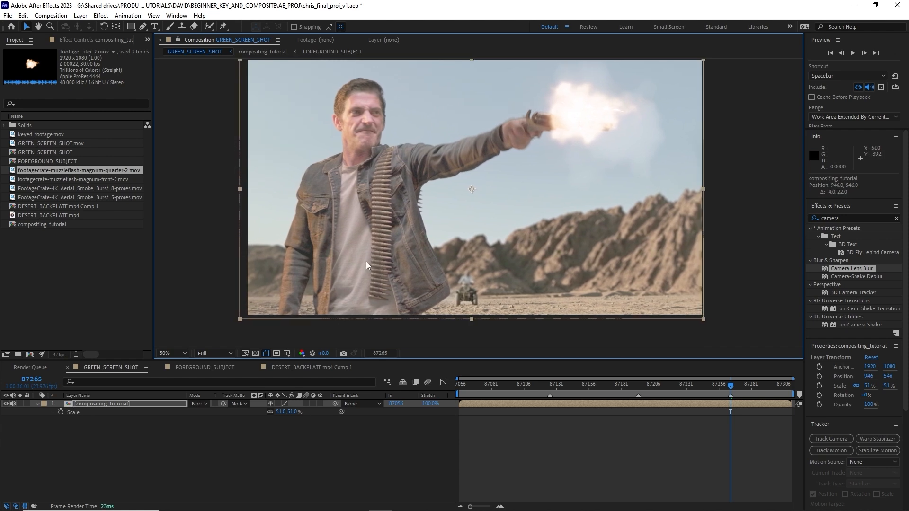
key("comma")
left_click(281, 413)
type("54")
left_click(277, 450)
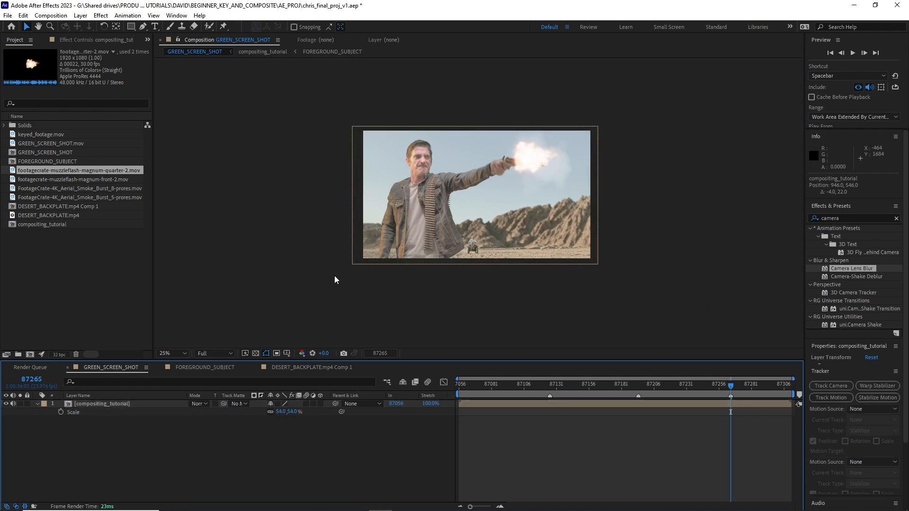
scroll(335, 277, "up", 1)
left_click(664, 386)
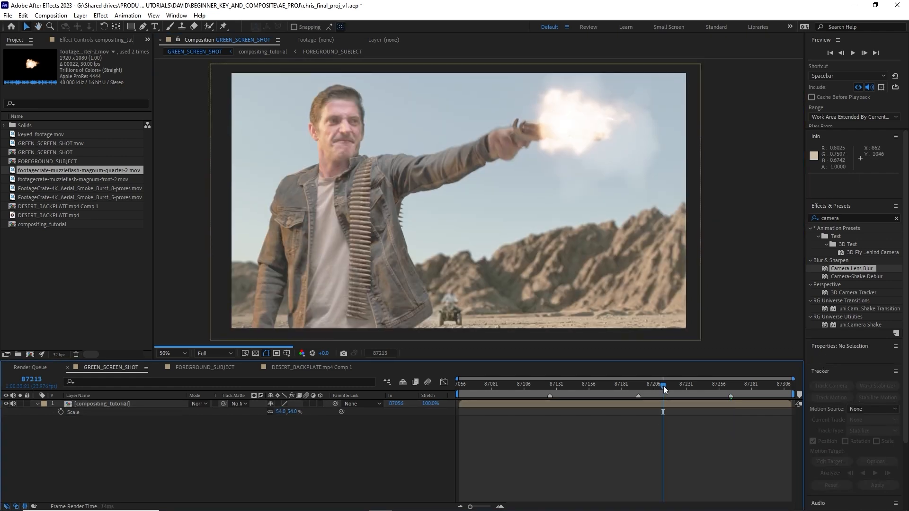